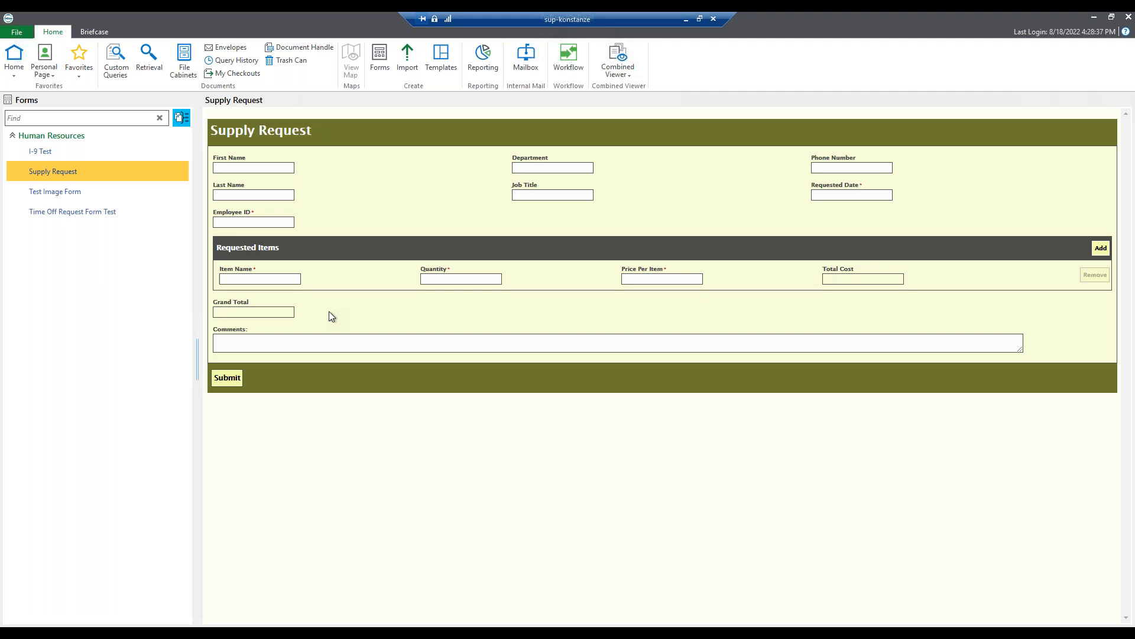
# Try submitting the blank supply request and set its Requested Date to 4/13/2022
pyautogui.click(236, 376)
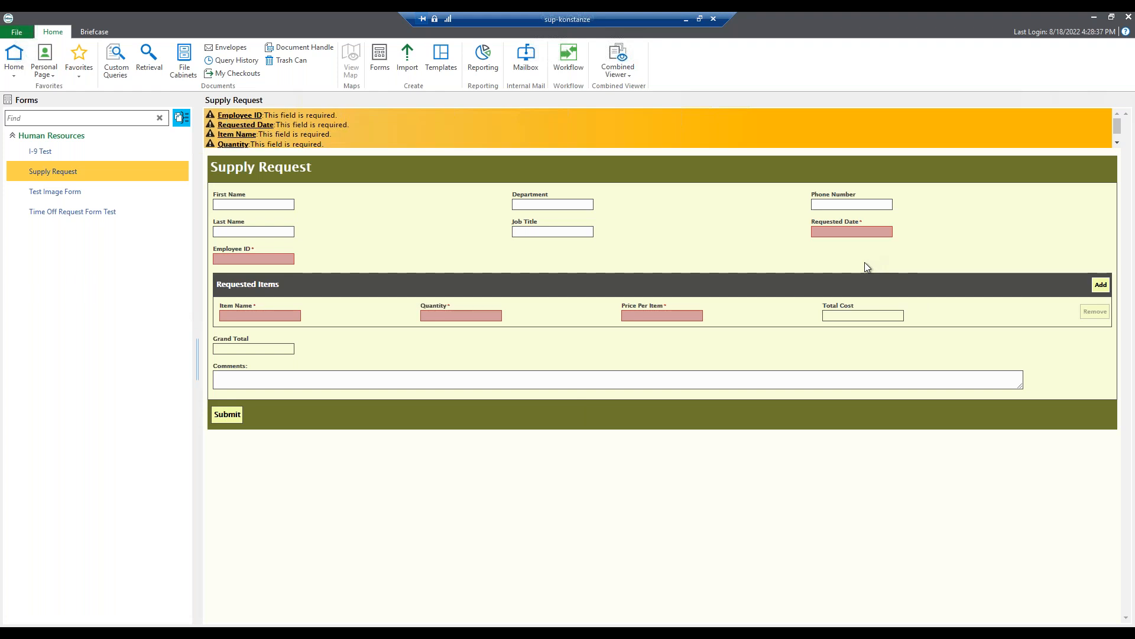
pyautogui.click(853, 231)
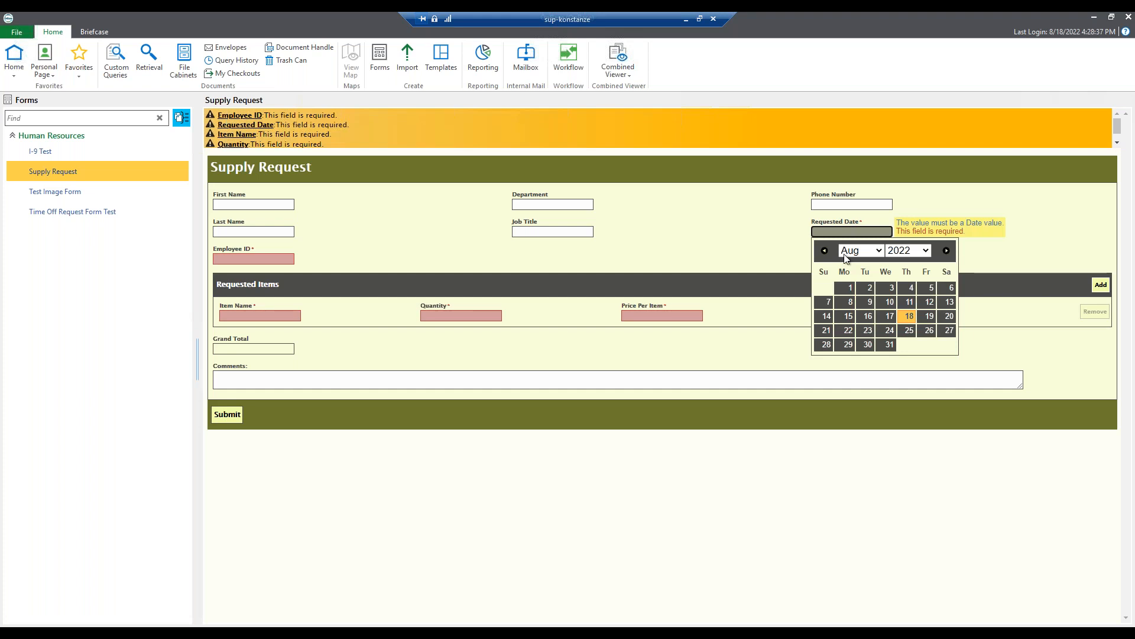
pyautogui.click(863, 251)
pyautogui.click(864, 302)
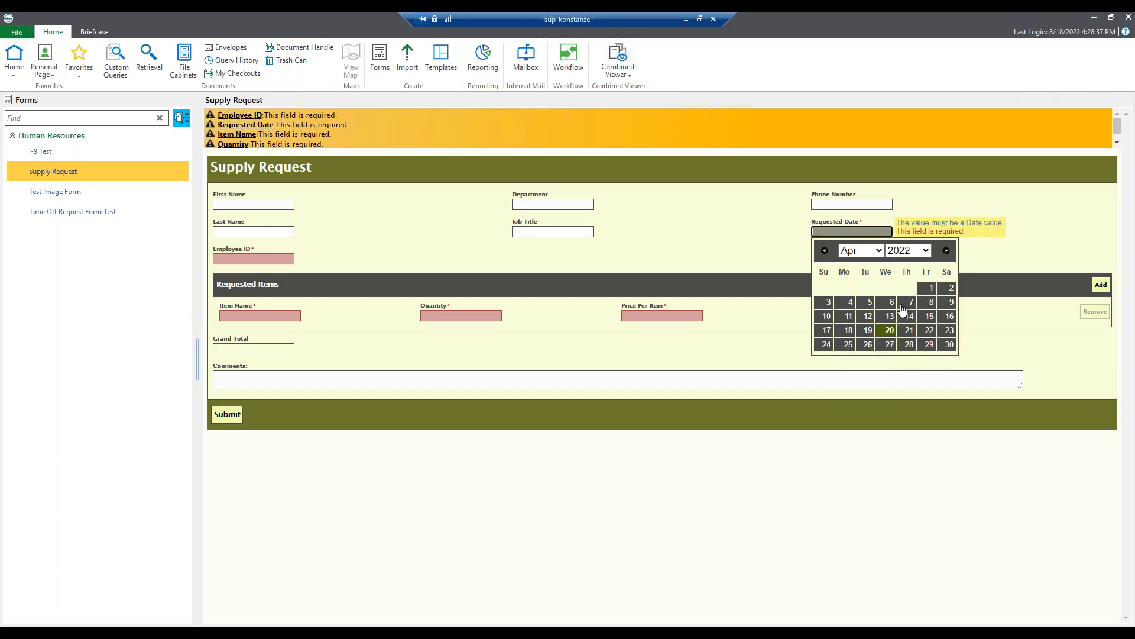
pyautogui.click(887, 317)
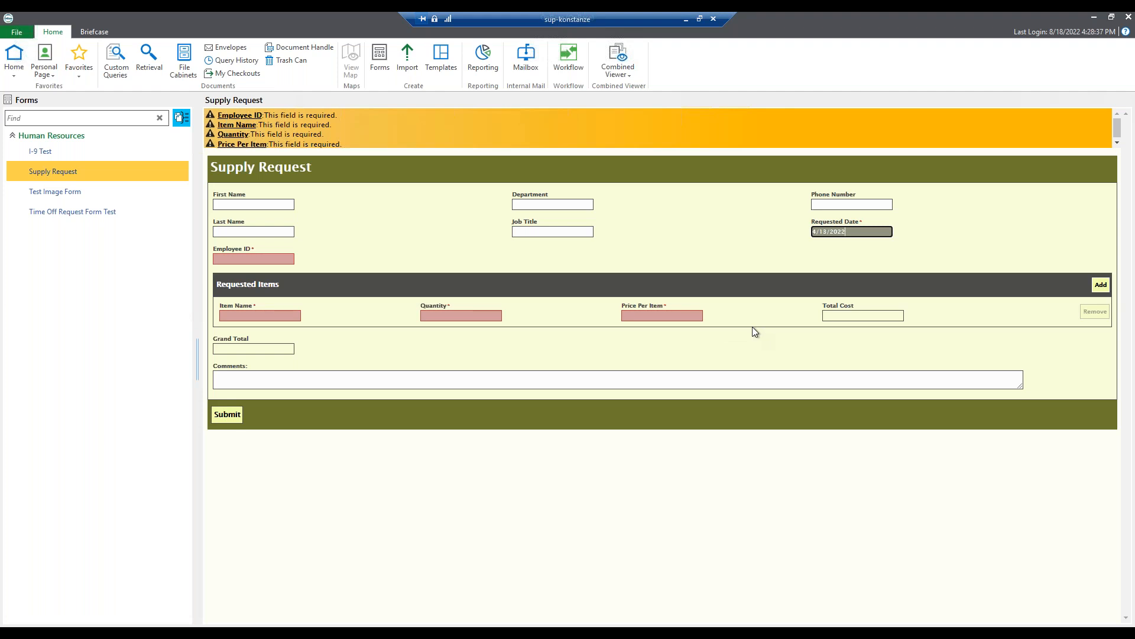
# Add two more rows to the Requested Items section and remove the last one
pyautogui.click(1101, 284)
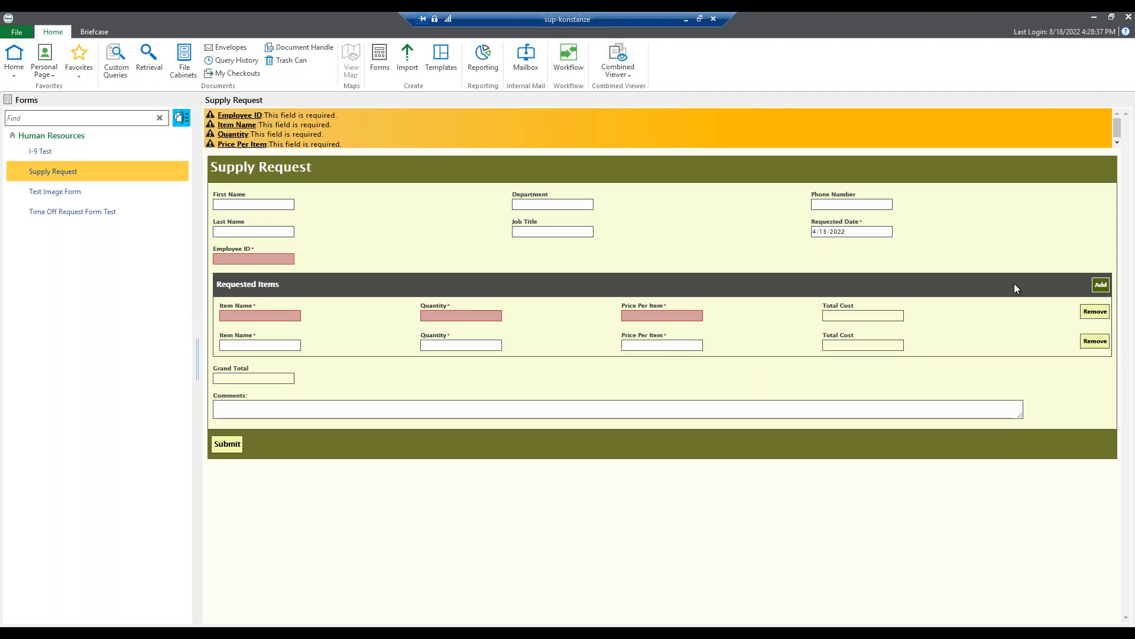
pyautogui.click(1099, 285)
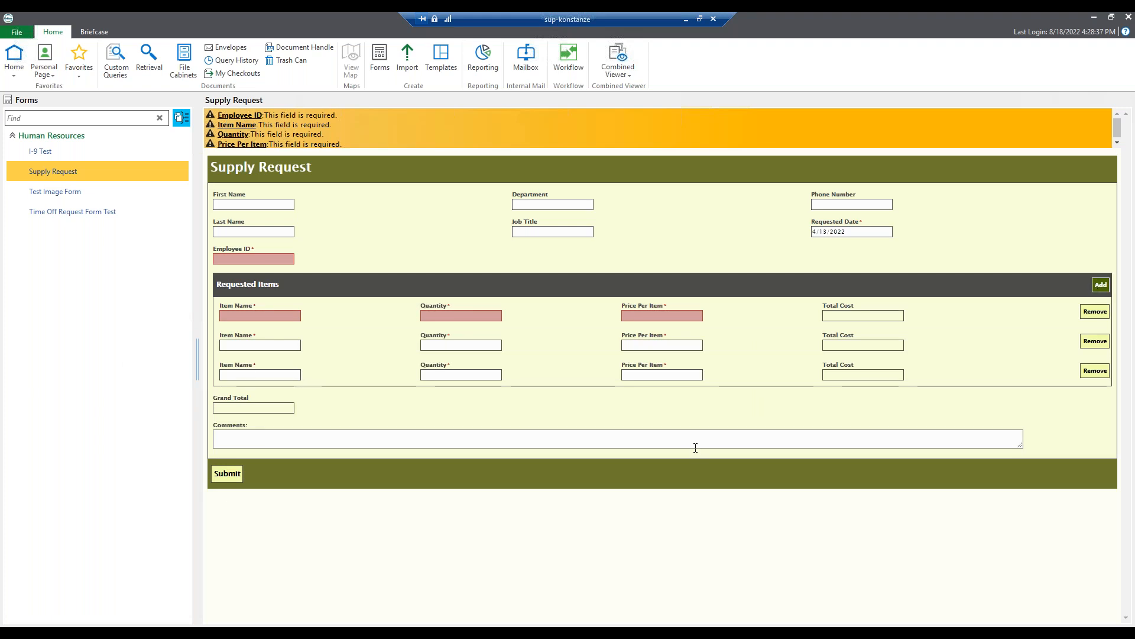
pyautogui.click(1098, 372)
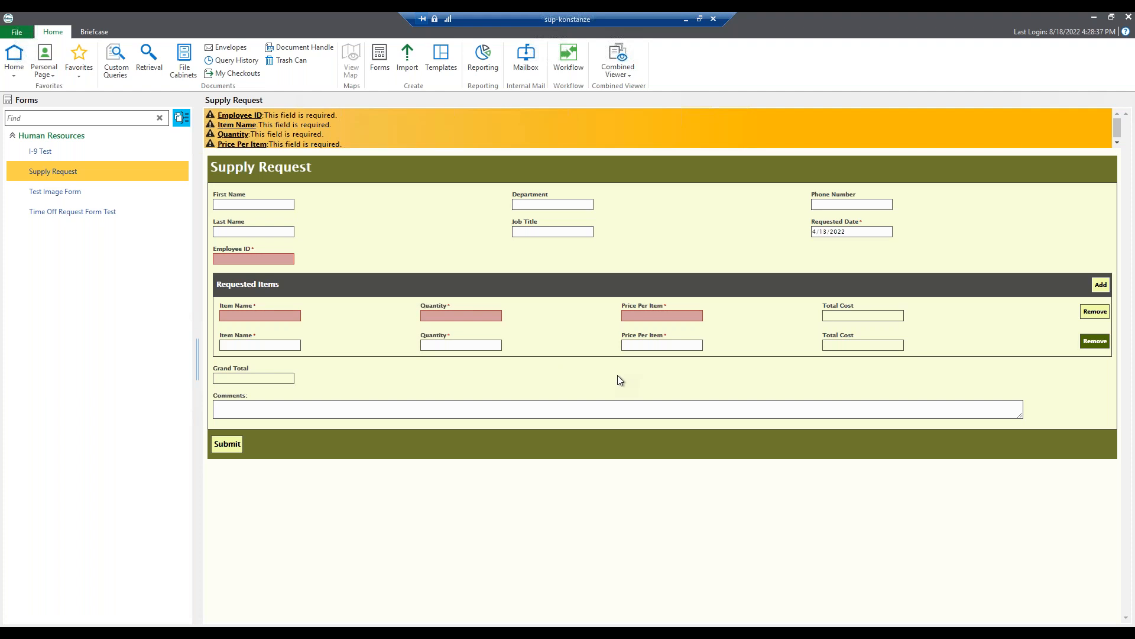
# Enter a quantity of 2 and a price per item of 4 for the first requested item
pyautogui.click(480, 324)
pyautogui.write('2')
pyautogui.click(696, 315)
pyautogui.write('4')
pyautogui.click(764, 355)
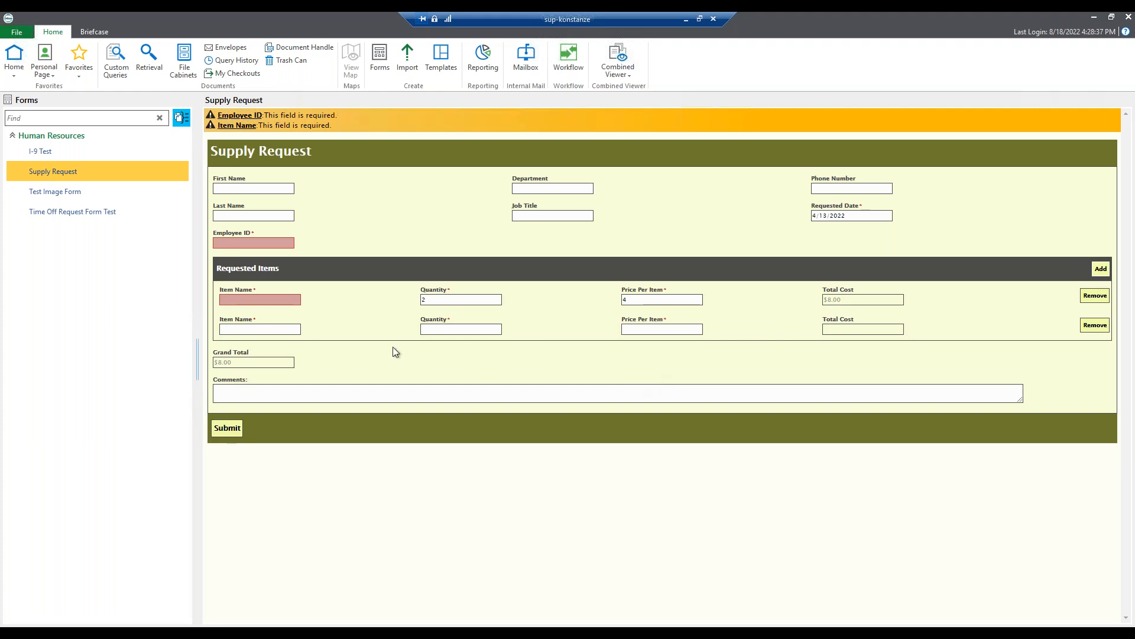
# Enter a quantity of 5 and a price per item of 4 for the second requested item
pyautogui.click(450, 332)
pyautogui.write('5')
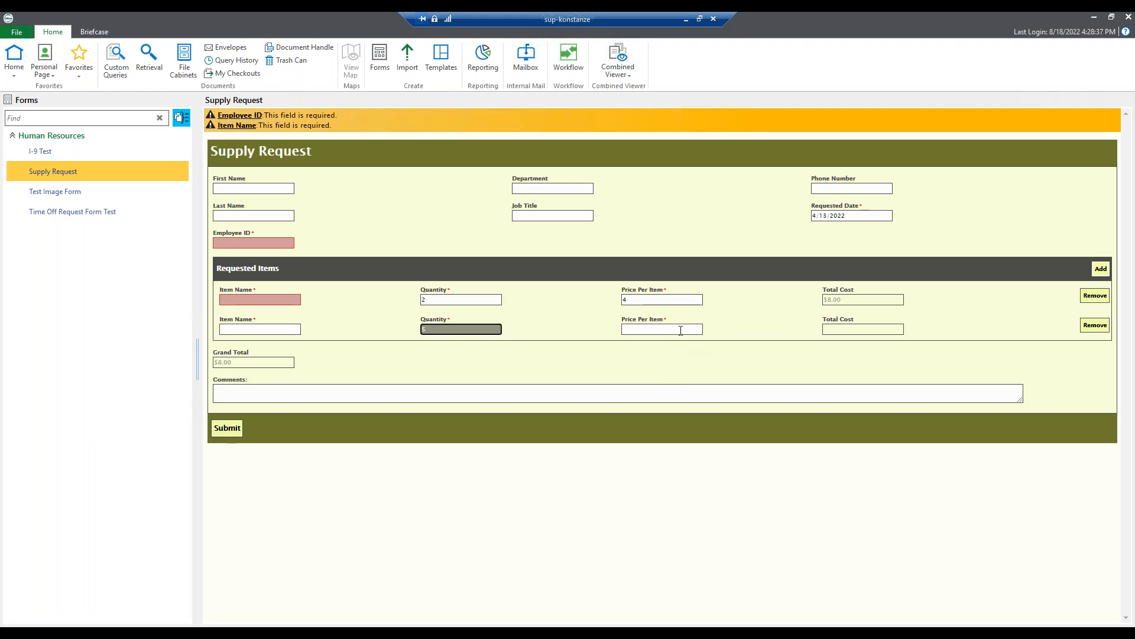
pyautogui.click(686, 333)
pyautogui.write('4')
pyautogui.click(690, 350)
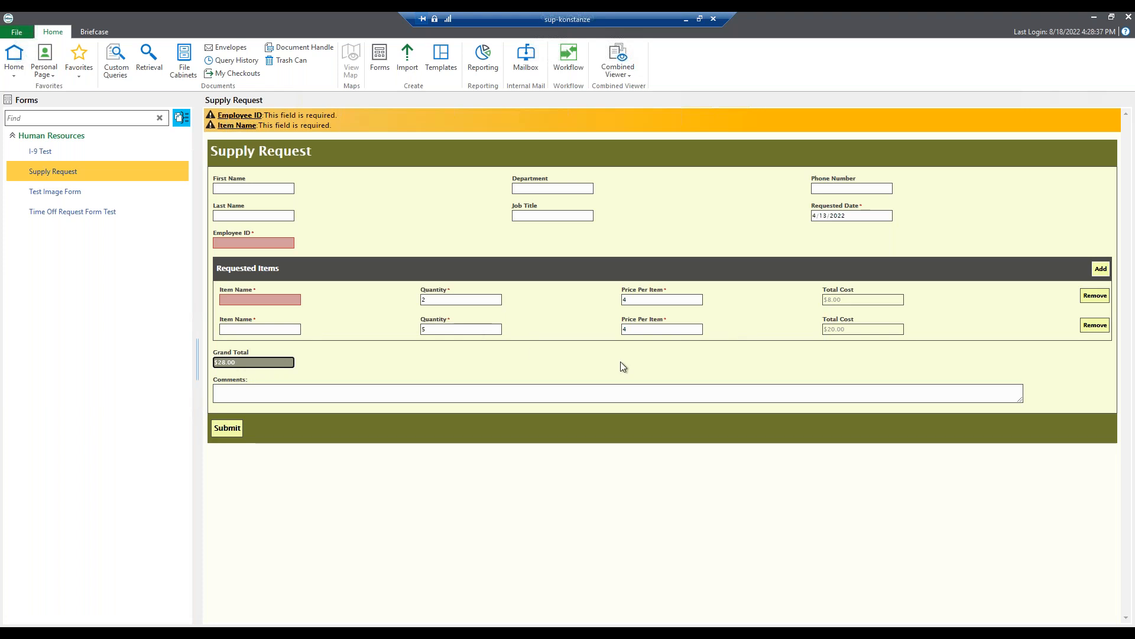
# Fill in "item" as the item name for both requested item rows
pyautogui.click(247, 302)
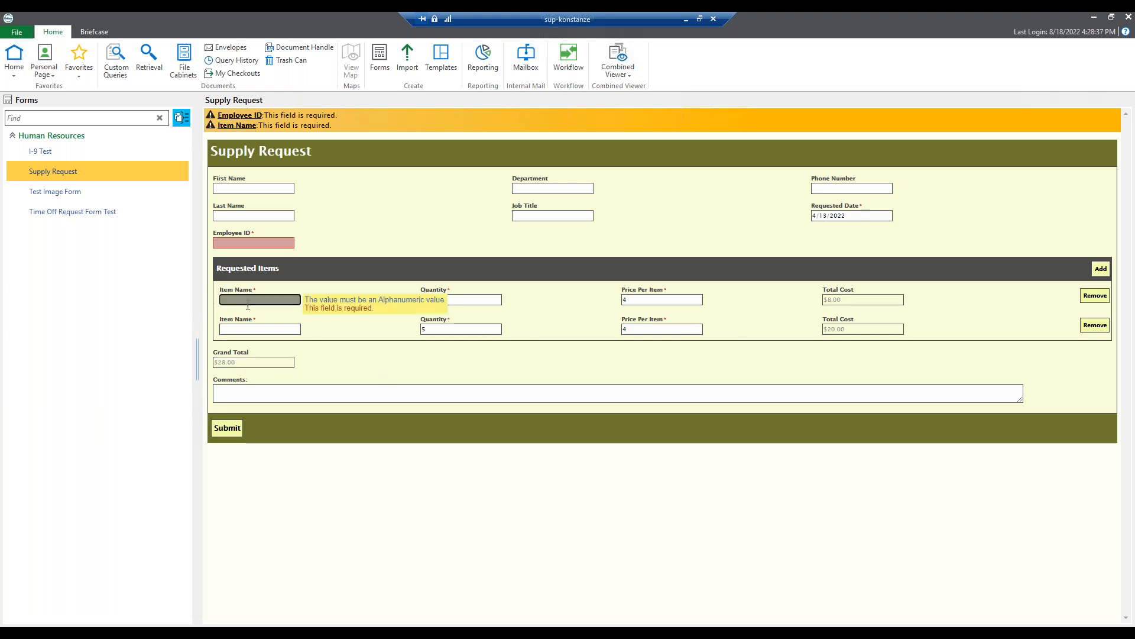
pyautogui.write('kitem')
pyautogui.press('BackSpace')
pyautogui.press('BackSpace')
pyautogui.press('BackSpace')
pyautogui.press('BackSpace')
pyautogui.press('BackSpace')
pyautogui.write('item')
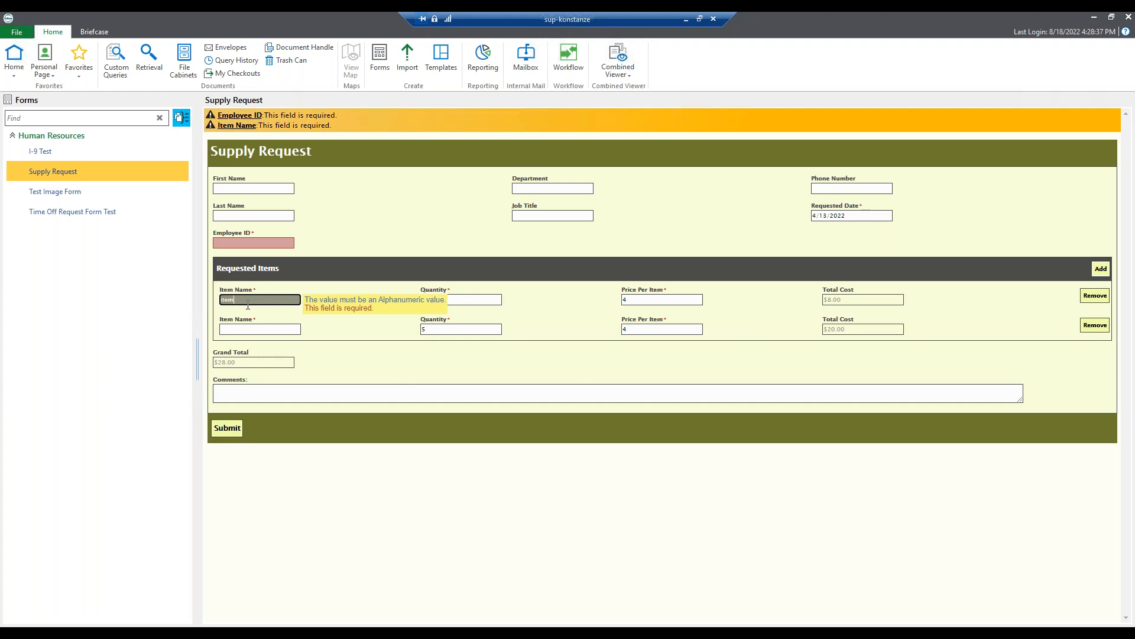
pyautogui.click(261, 329)
pyautogui.write('item')
# Fill in the required employee ID and submit the supply request without creating another form
pyautogui.click(253, 232)
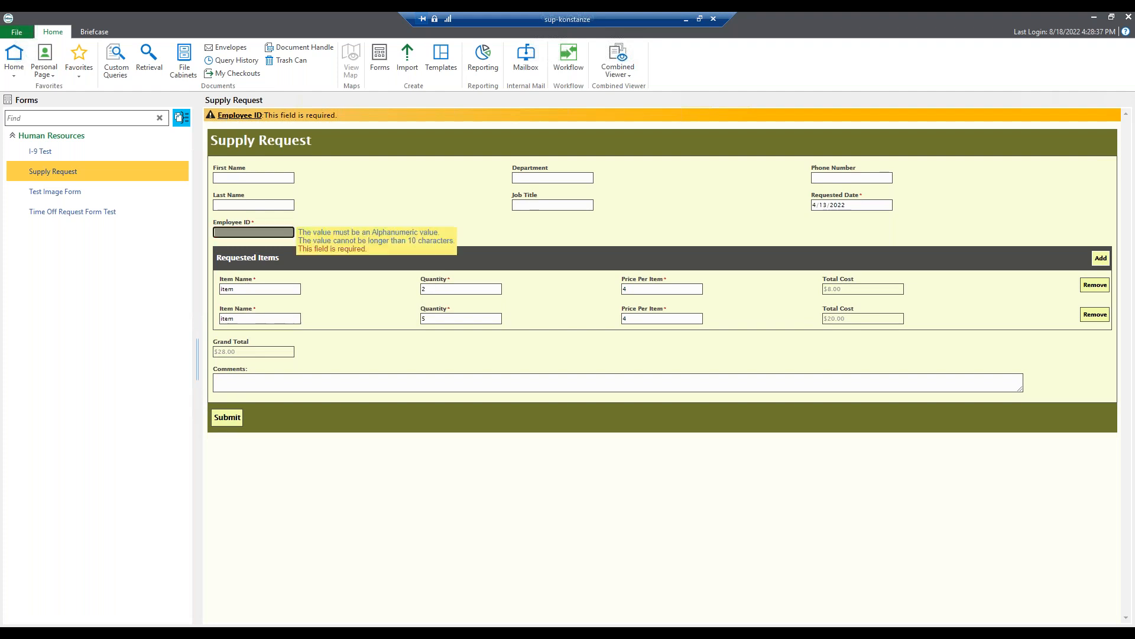
pyautogui.write('d')
pyautogui.click(227, 417)
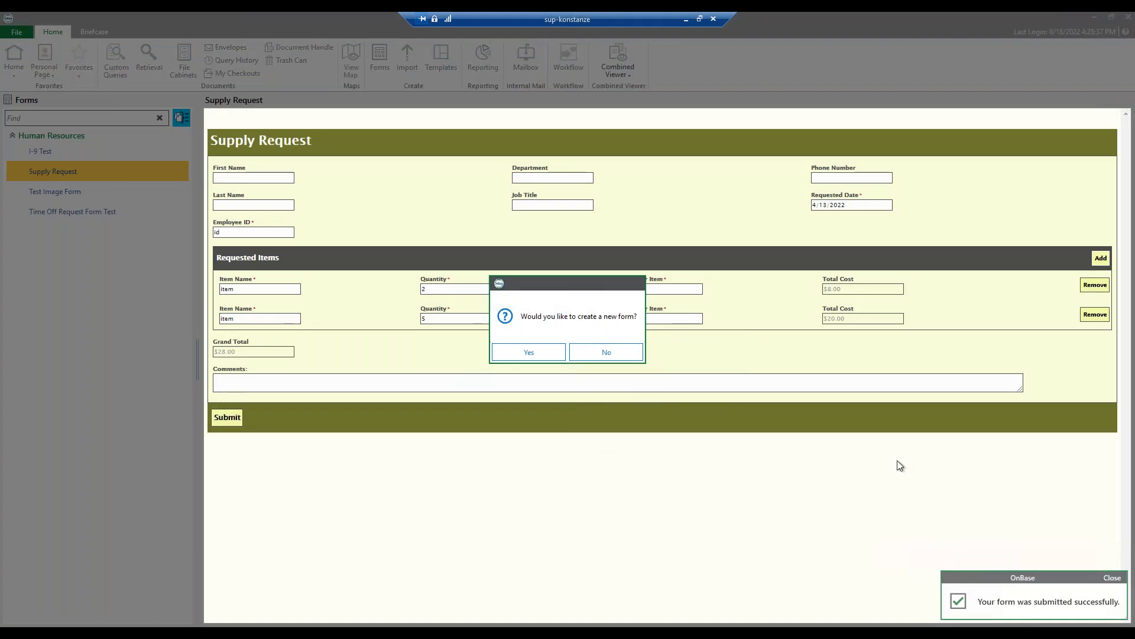
pyautogui.click(610, 353)
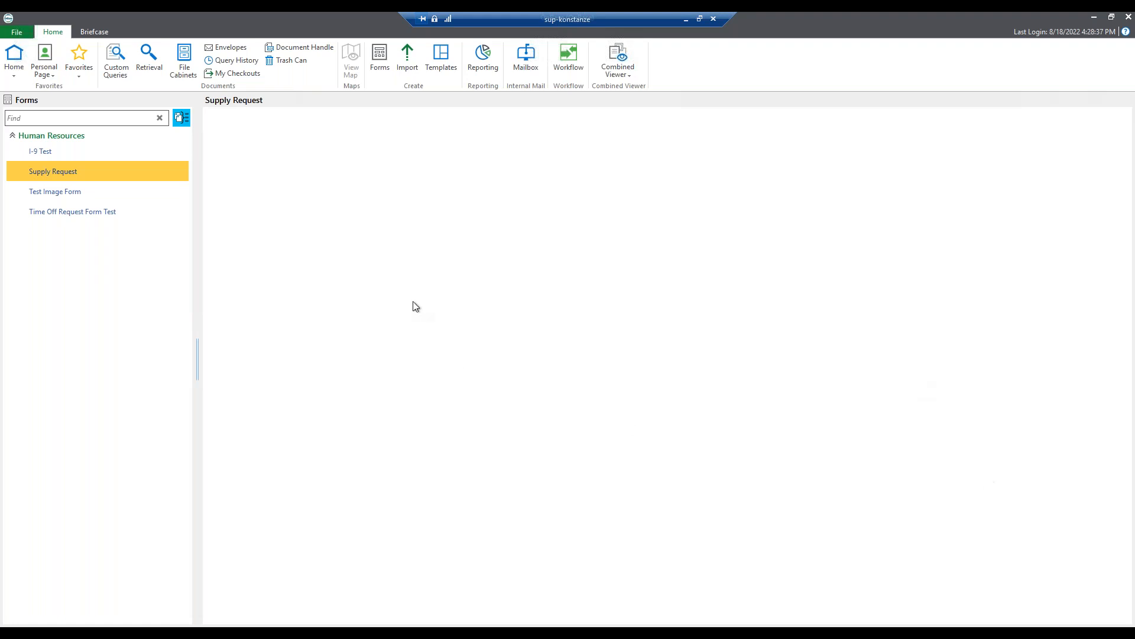
# Search document retrieval for HR - Supply Request documents dated 8/18/2022
pyautogui.click(160, 66)
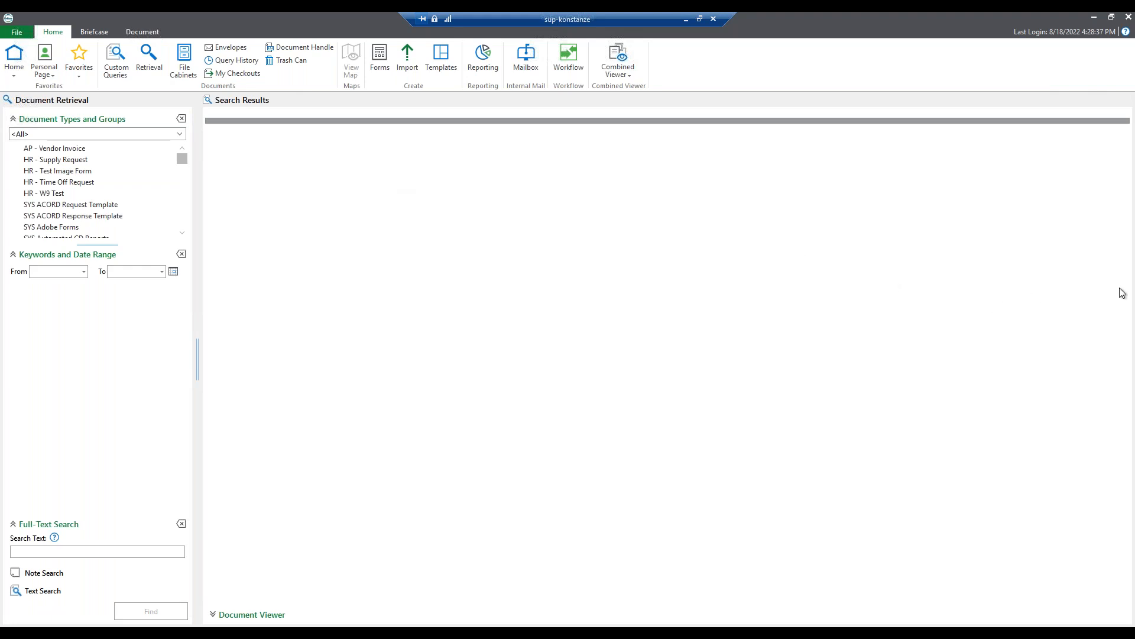
pyautogui.click(65, 161)
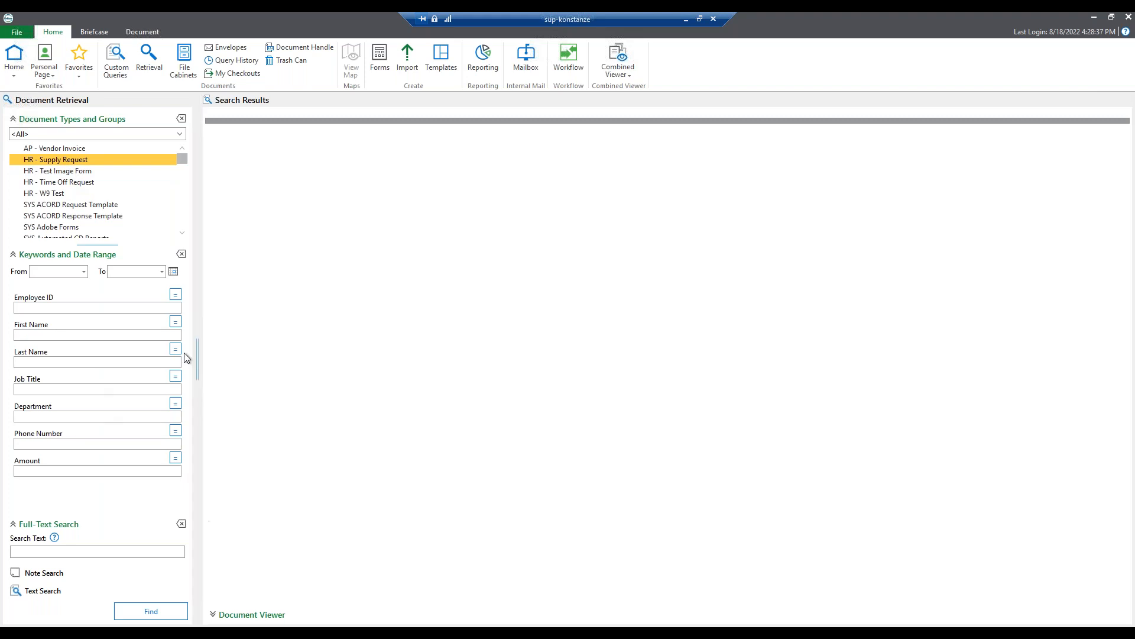
pyautogui.click(173, 272)
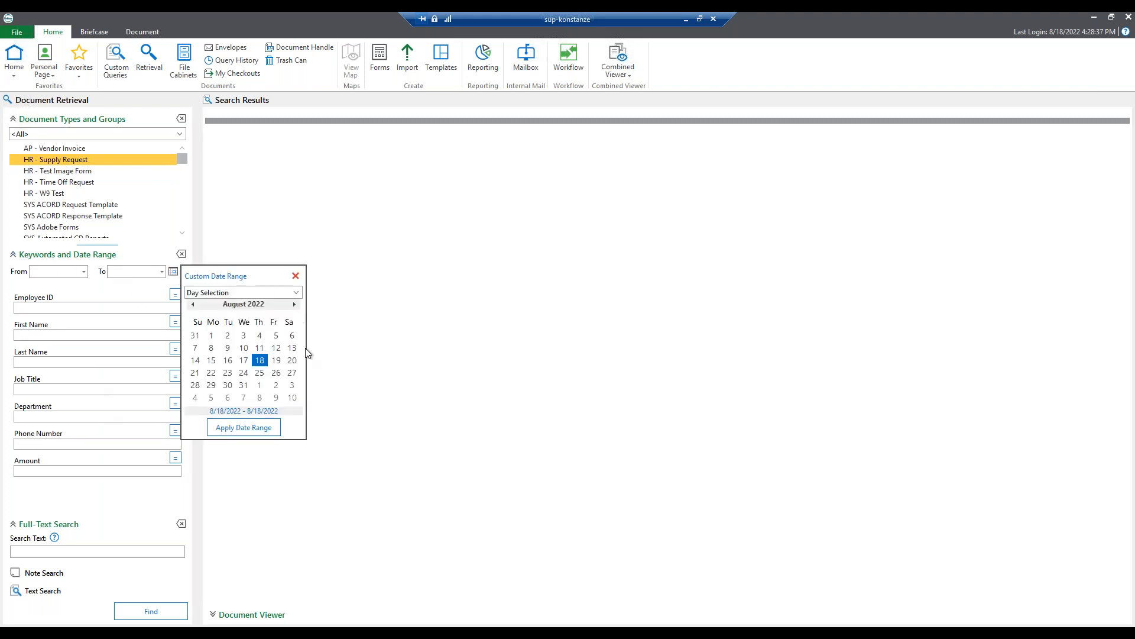
pyautogui.click(260, 360)
pyautogui.click(244, 427)
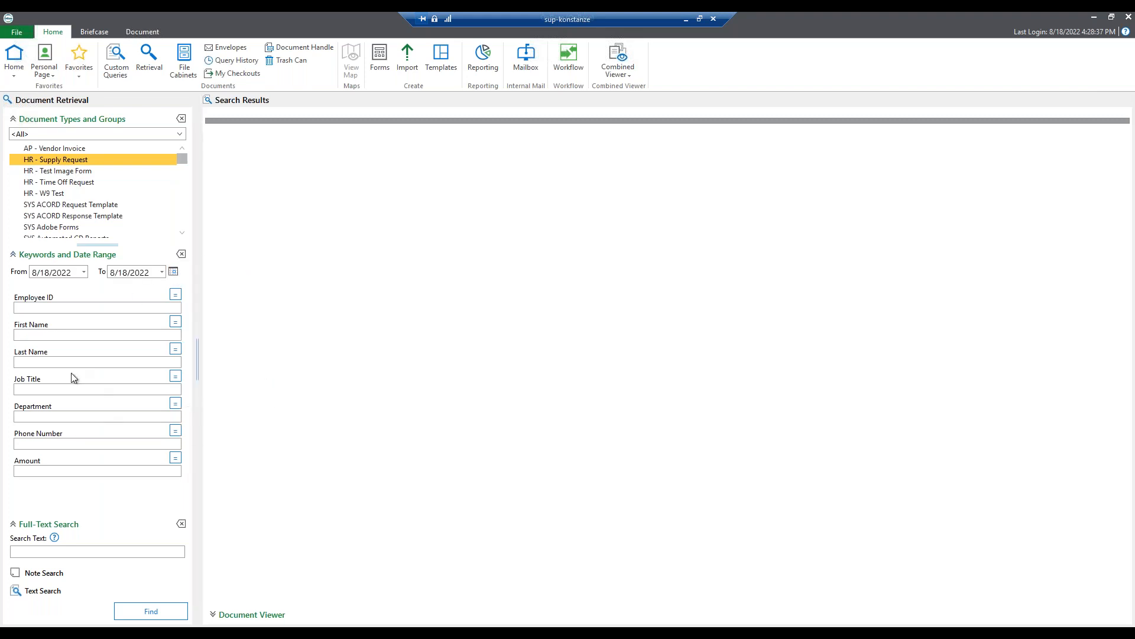
pyautogui.click(151, 611)
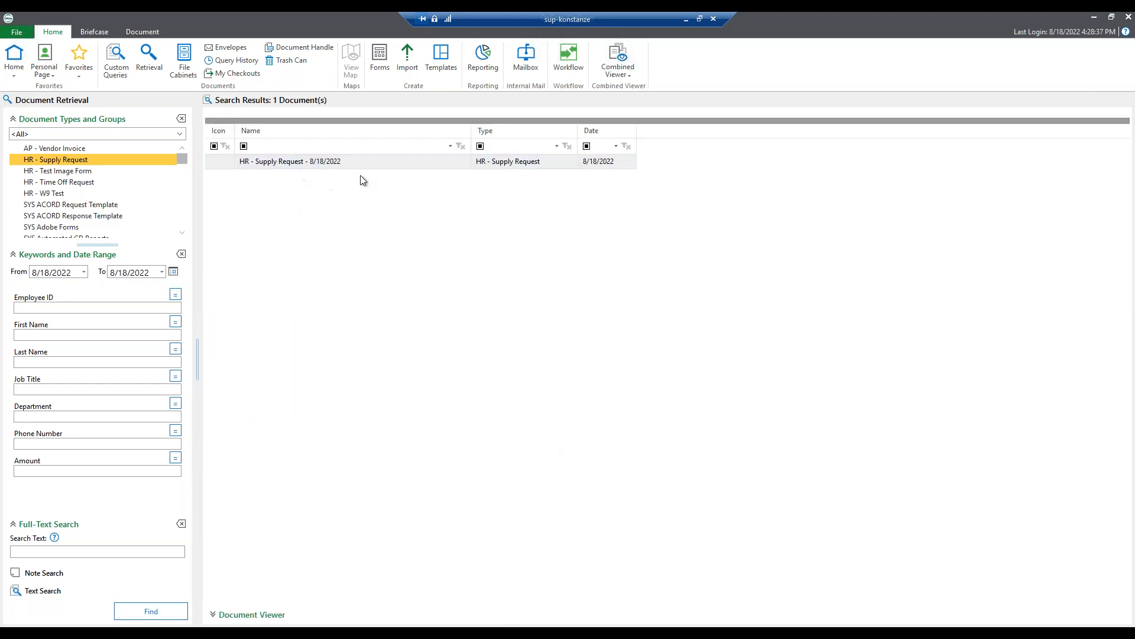
# Open the retrieved HR - Supply Request document and review the submitted form from top to bottom
pyautogui.doubleClick(331, 160)
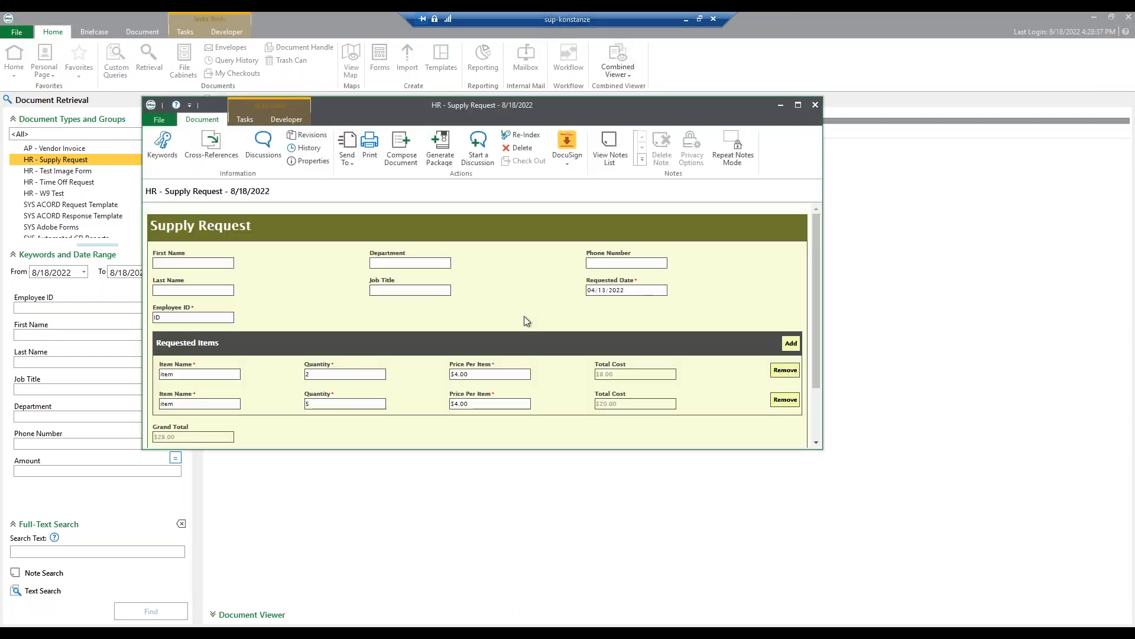
pyautogui.scroll(-1, 524, 317)
pyautogui.scroll(2, 542, 345)
pyautogui.scroll(-1, 542, 346)
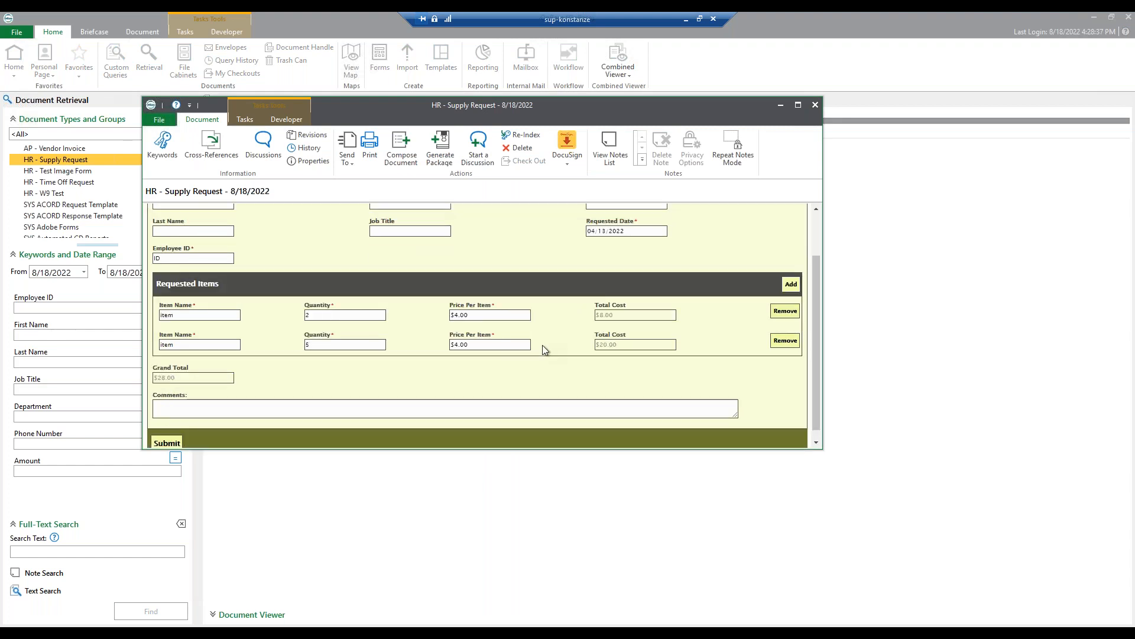
# Show the supply request's keywords, compare the Employee ID and Amount with the form's fields, and close the document
pyautogui.click(162, 145)
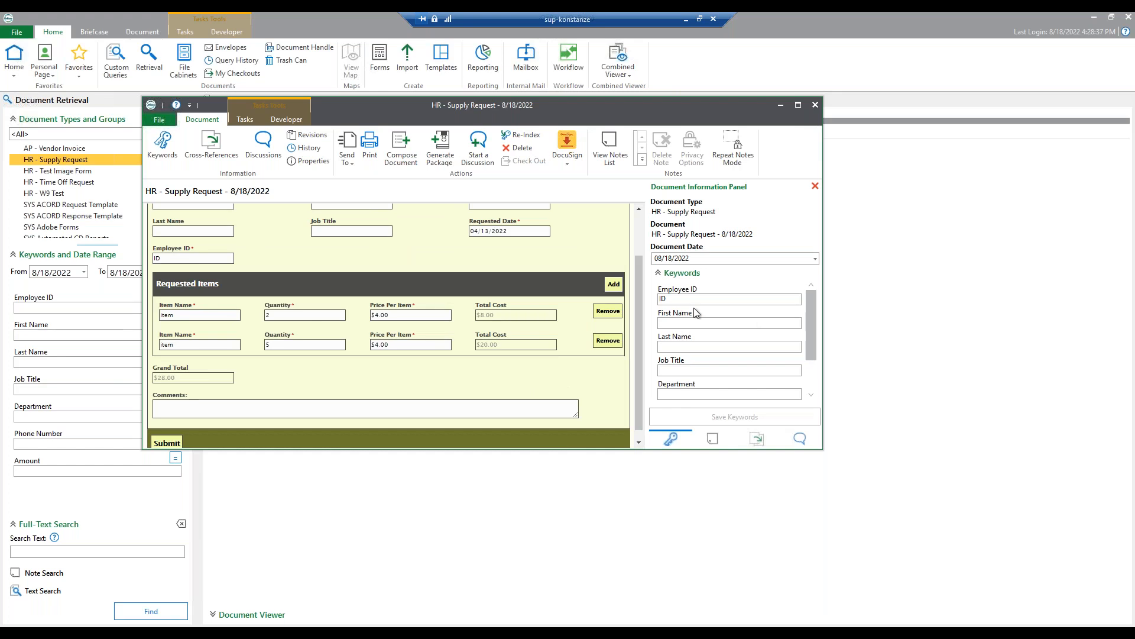
pyautogui.moveTo(162, 248); pyautogui.dragTo(152, 248)
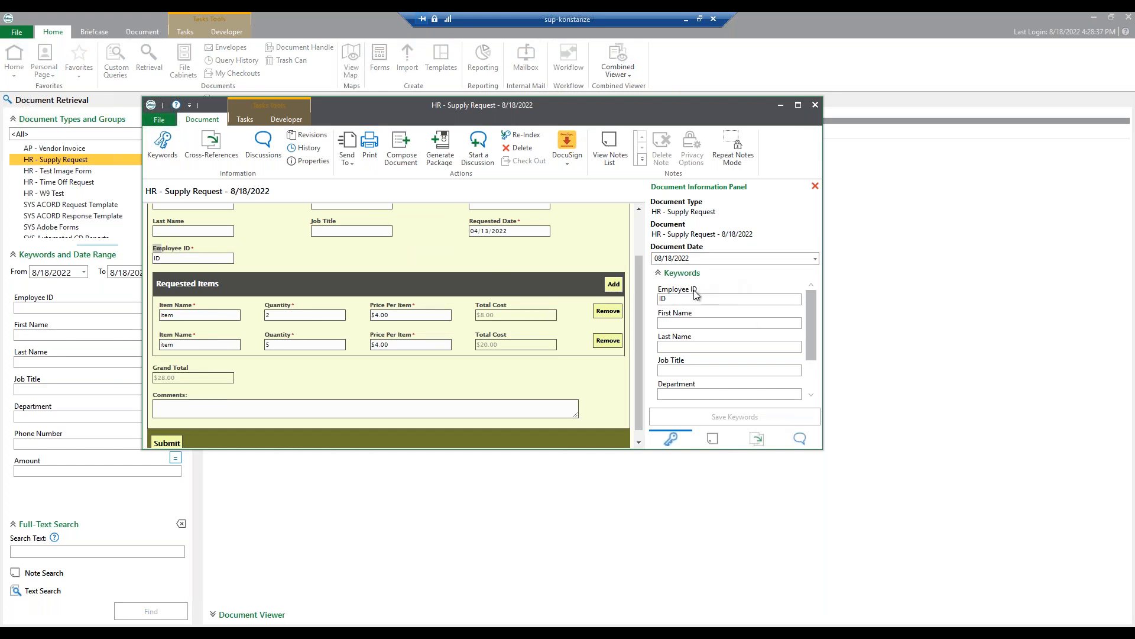
pyautogui.scroll(-2, 715, 354)
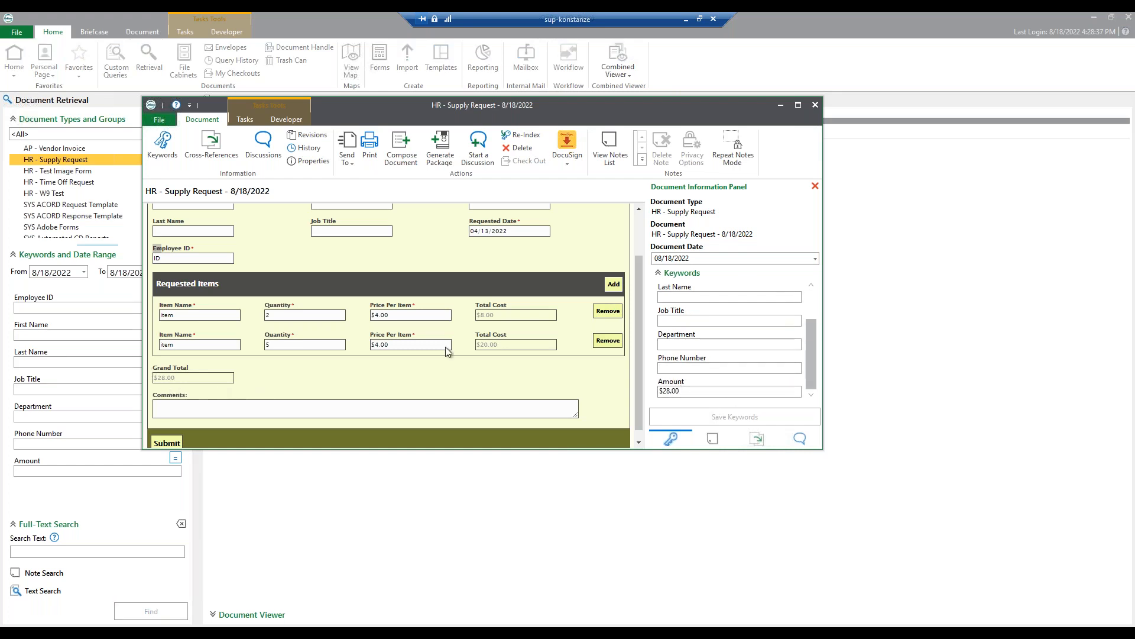
pyautogui.scroll(2, 727, 384)
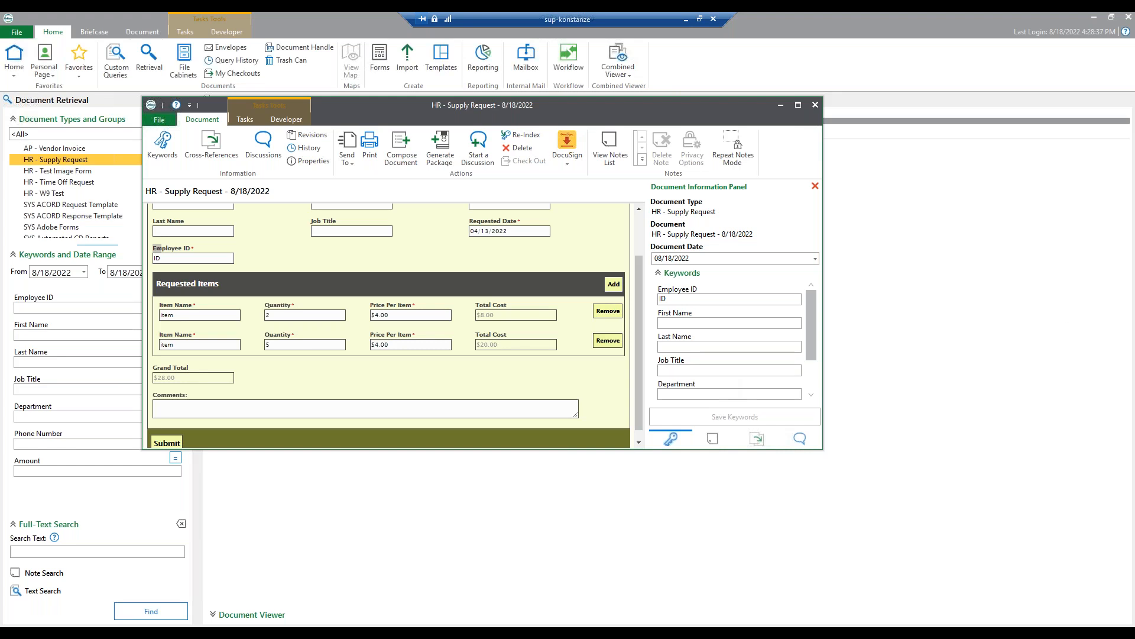
pyautogui.click(812, 105)
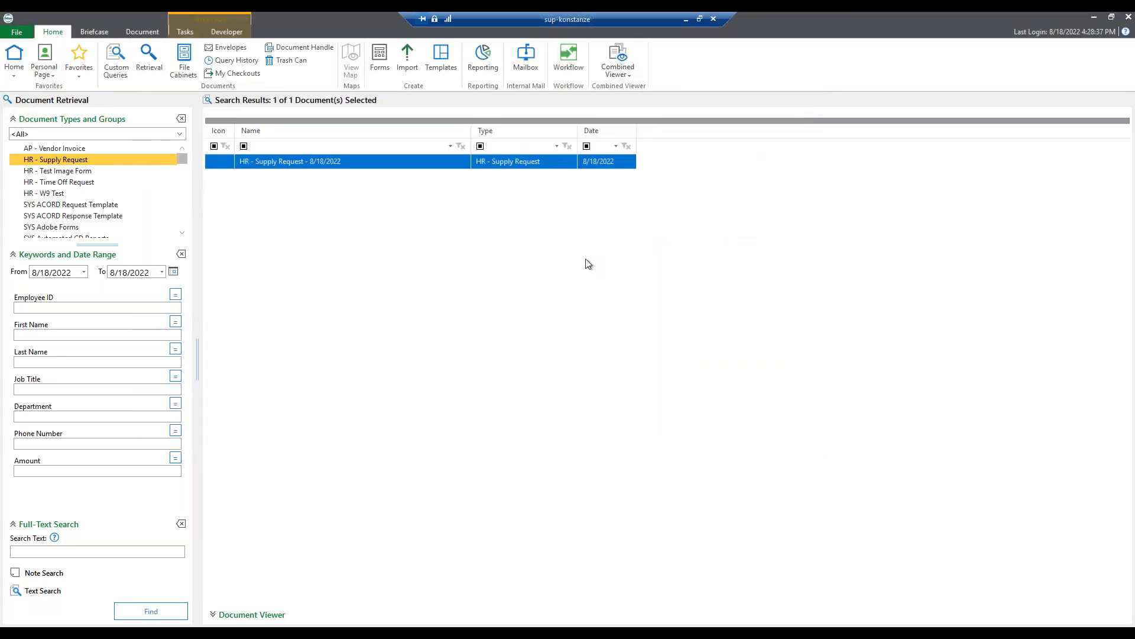
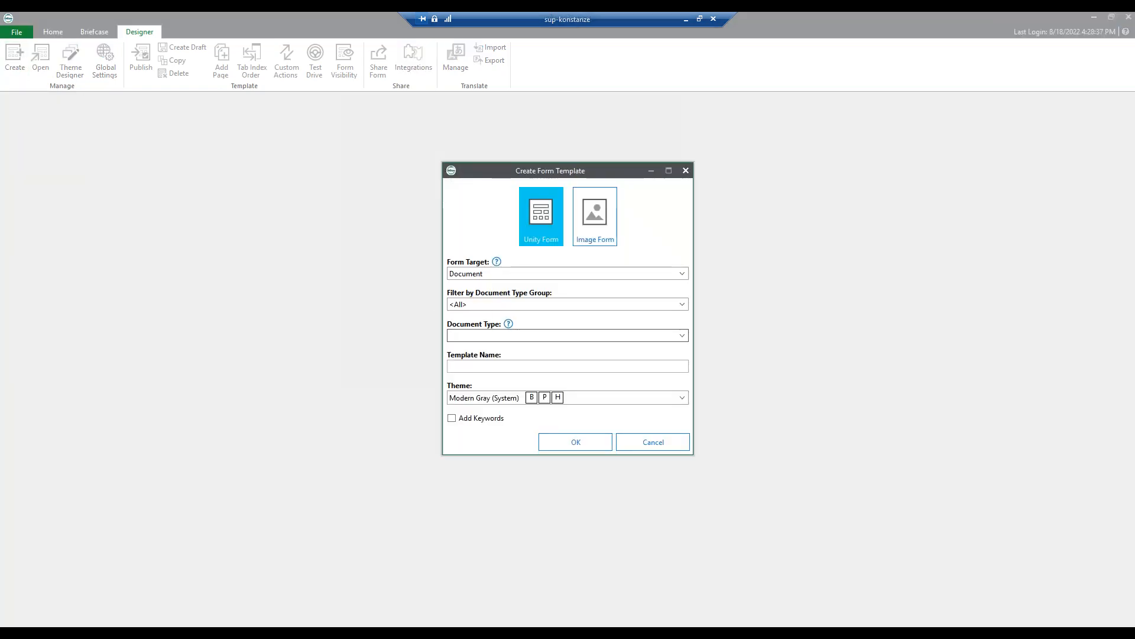
# Set the new Unity form template's target to Document and its document type to HR - Time Off Request
pyautogui.click(603, 236)
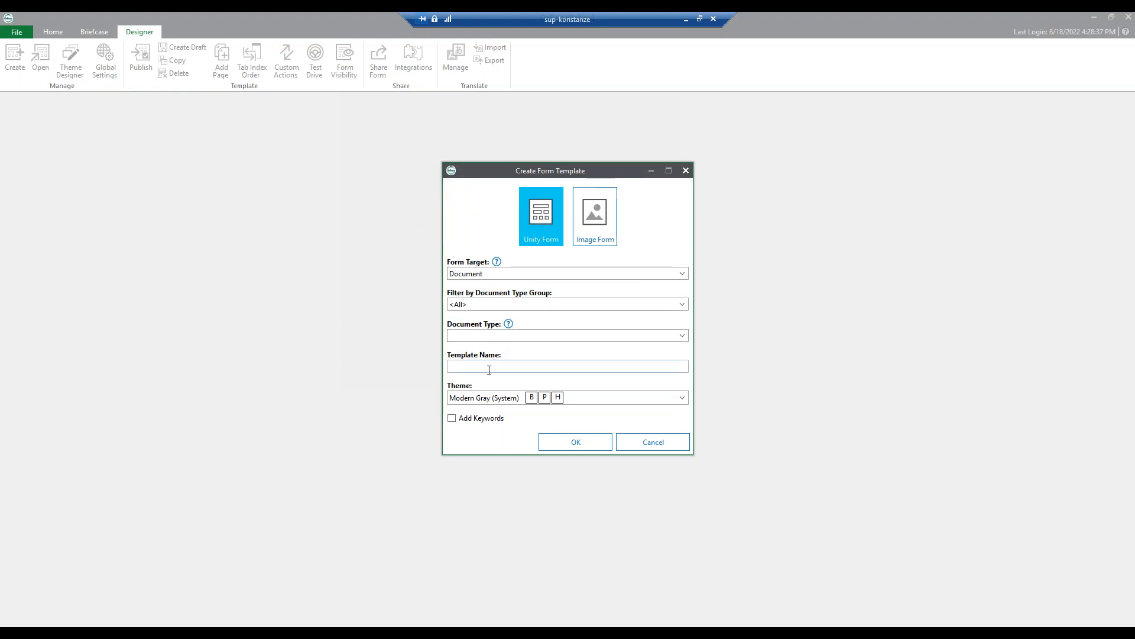
pyautogui.click(528, 278)
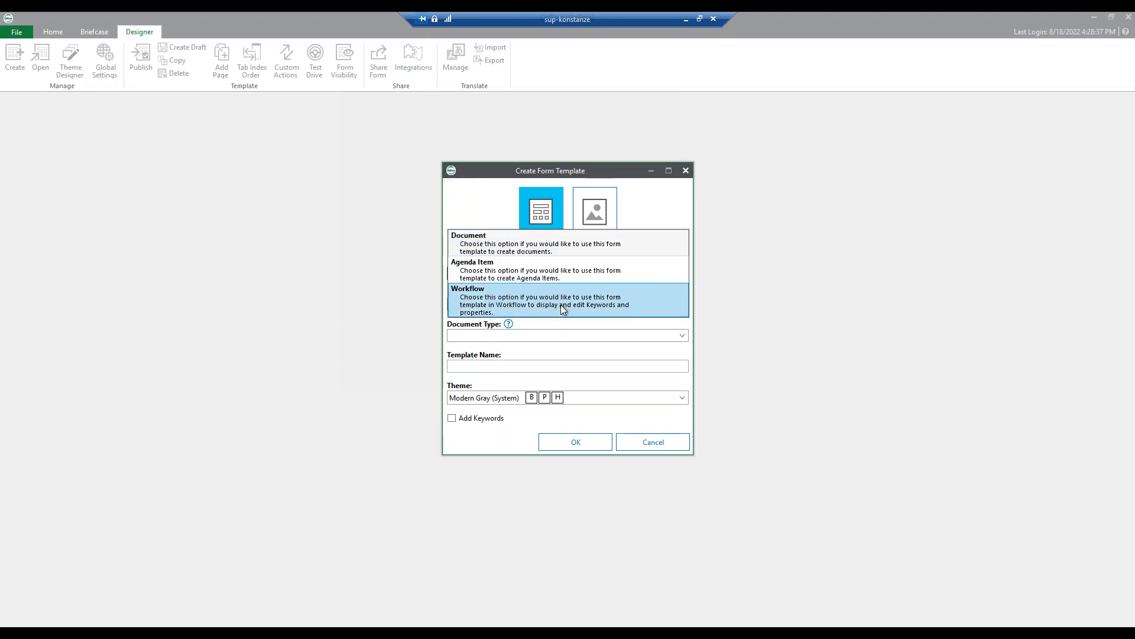
pyautogui.click(512, 245)
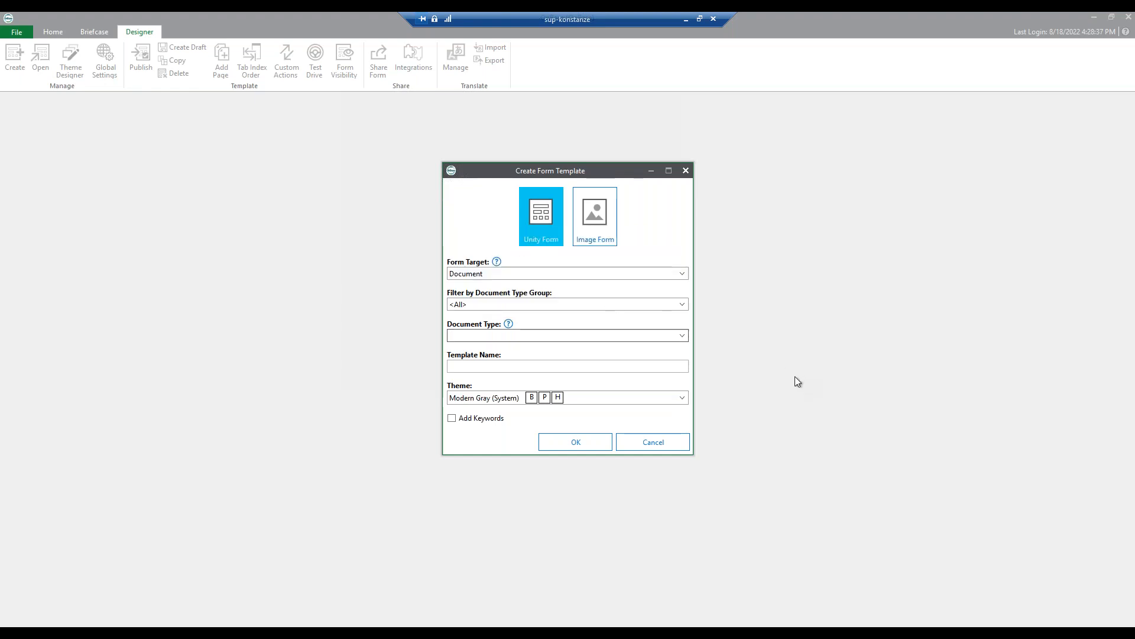
pyautogui.click(540, 336)
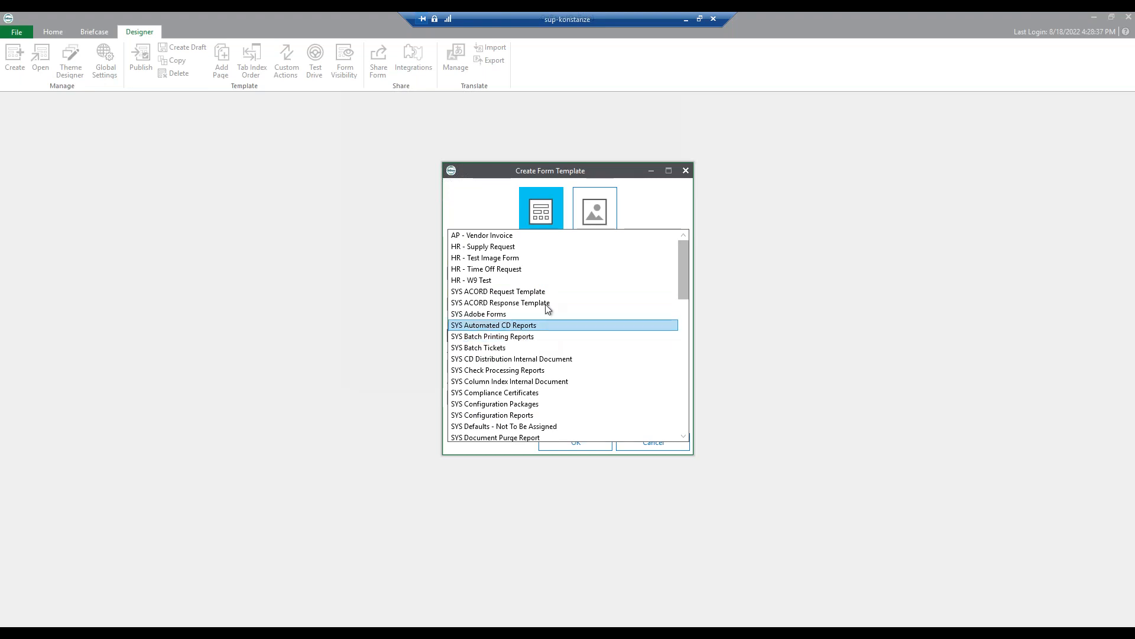
pyautogui.click(512, 258)
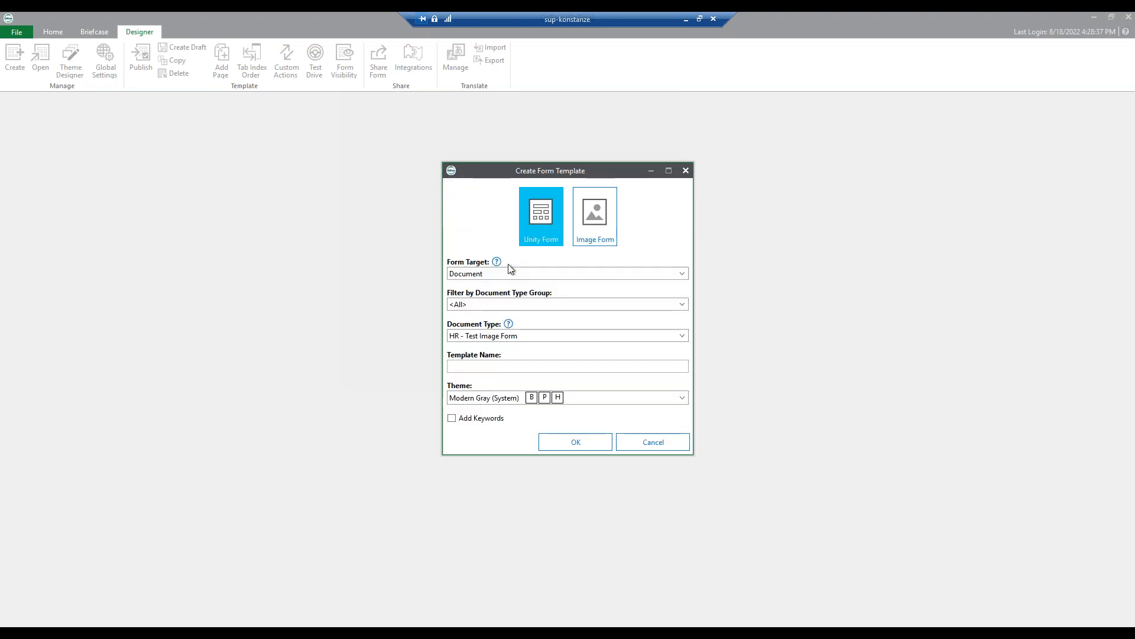
pyautogui.click(514, 332)
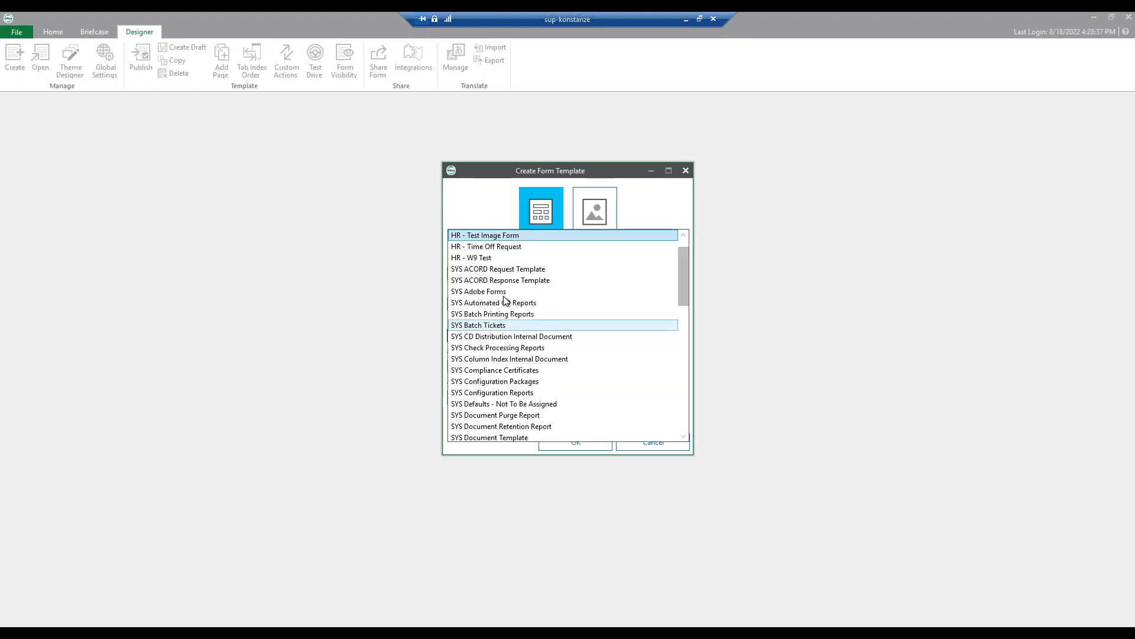
pyautogui.click(506, 247)
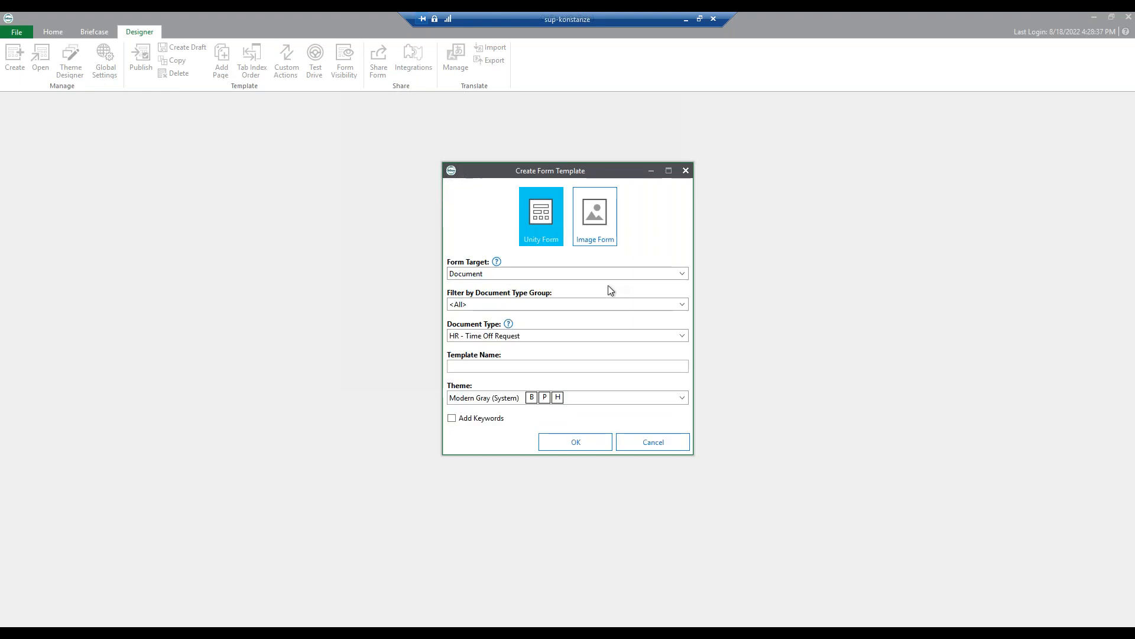
# Name the new form template Webinar Unity Form
pyautogui.click(480, 367)
pyautogui.write('WEbinar')
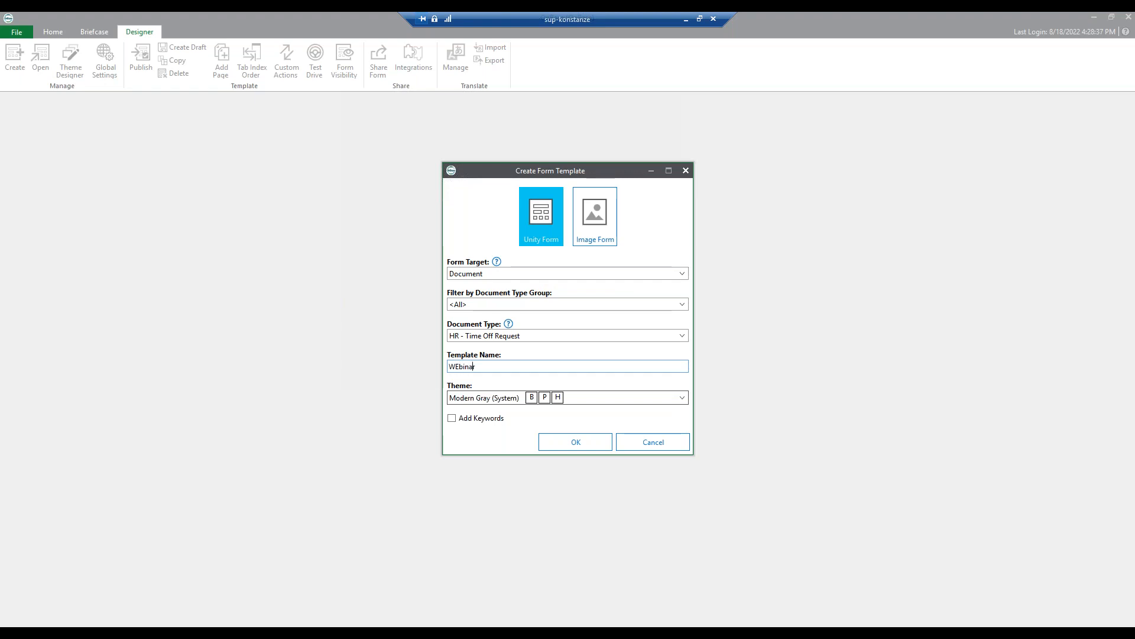
pyautogui.press('BackSpace')
pyautogui.press('BackSpace')
pyautogui.press('BackSpace')
pyautogui.press('BackSpace')
pyautogui.press('BackSpace')
pyautogui.press('BackSpace')
pyautogui.write('ebinar Unity Form')
# Choose the Legacy (System) theme and create the form template
pyautogui.click(685, 400)
pyautogui.scroll(-1, 686, 399)
pyautogui.click(580, 392)
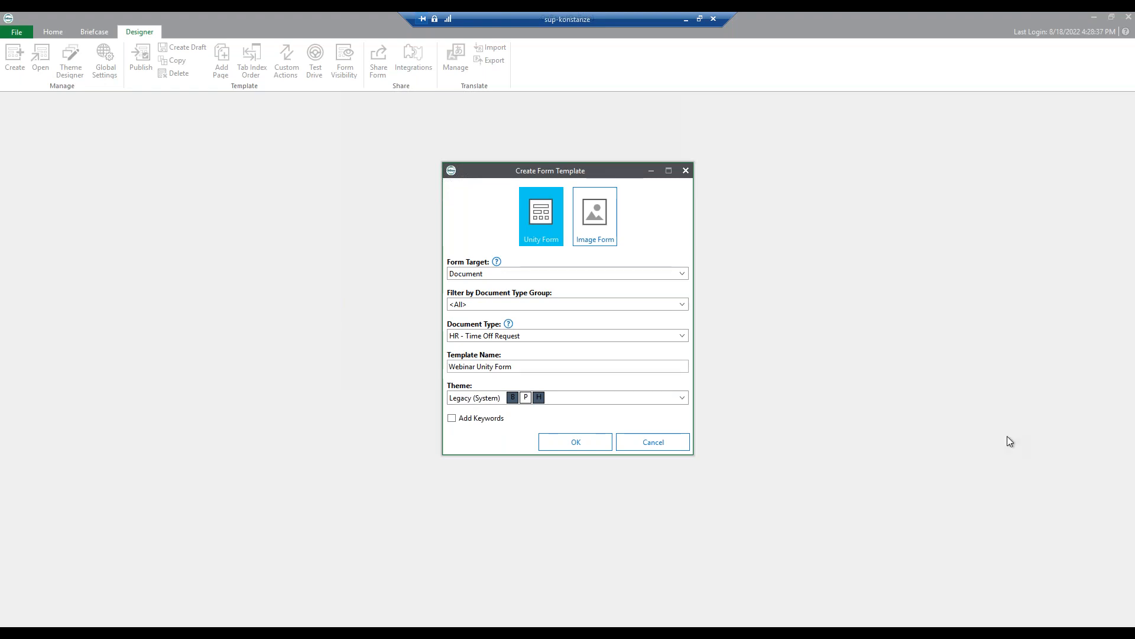
pyautogui.click(559, 443)
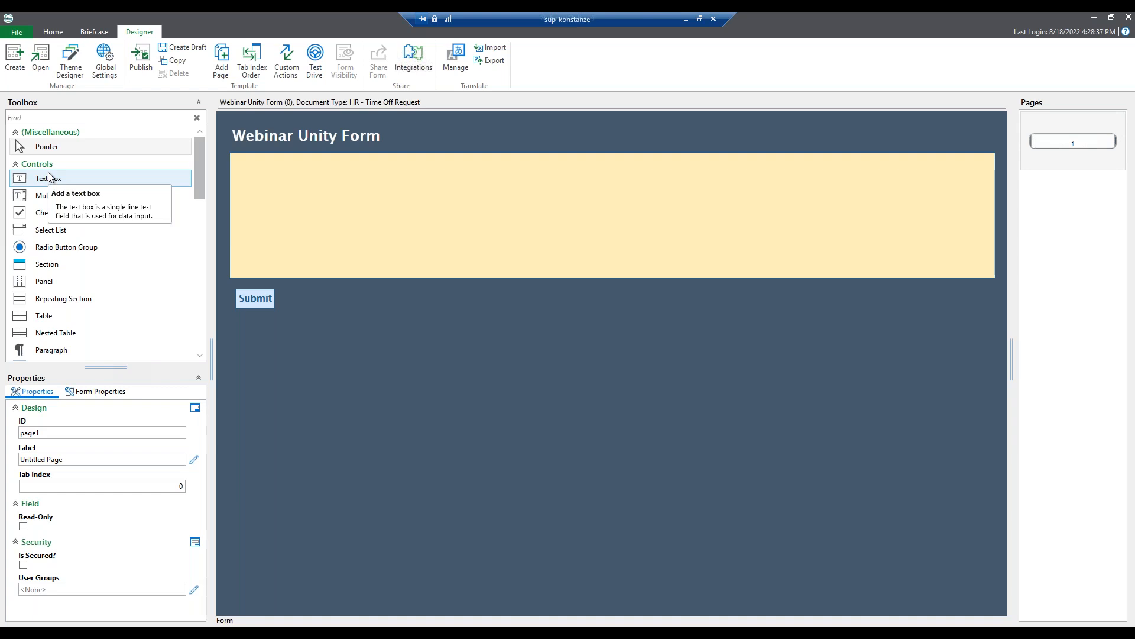
# Look through the toolbox's available controls, keywords and properties for the form
pyautogui.scroll(-6, 52, 242)
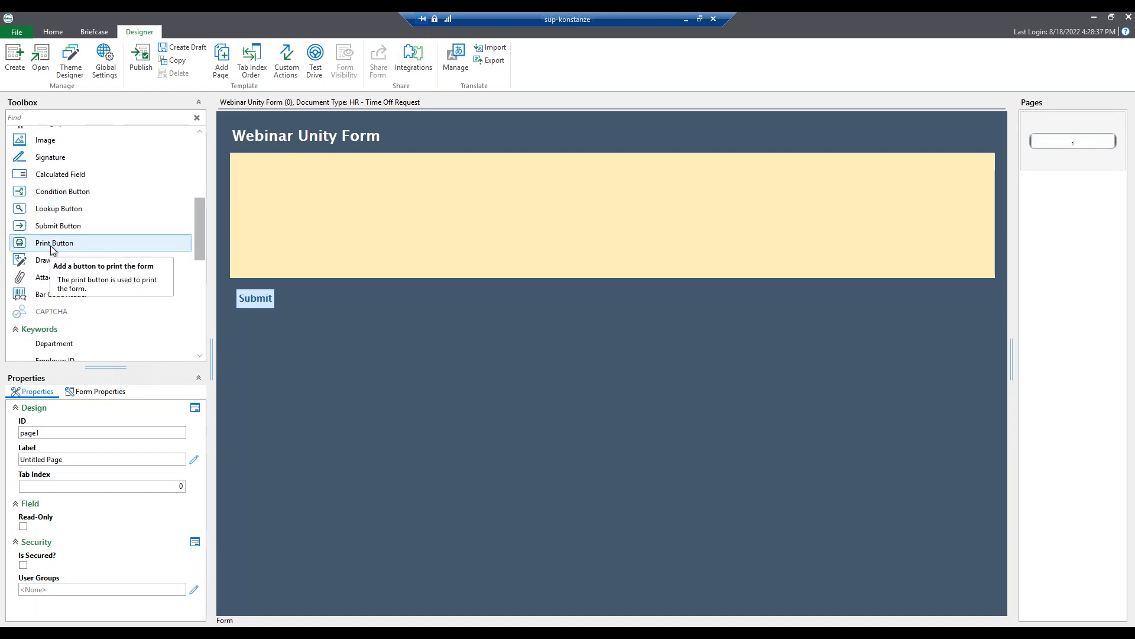
pyautogui.scroll(-2, 53, 248)
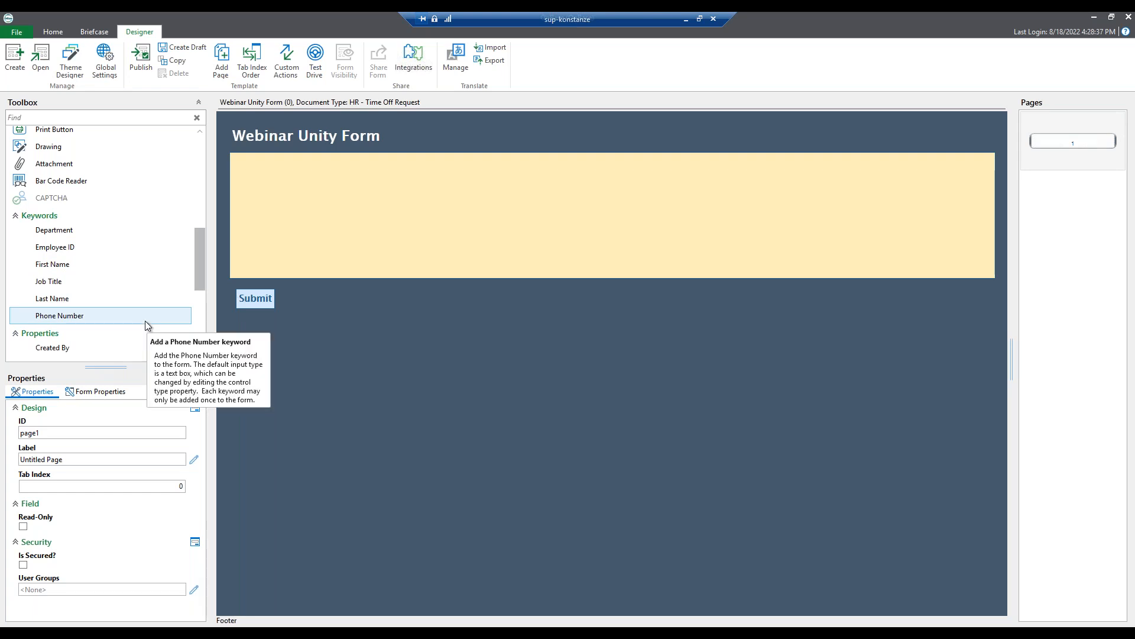
pyautogui.scroll(-1, 144, 321)
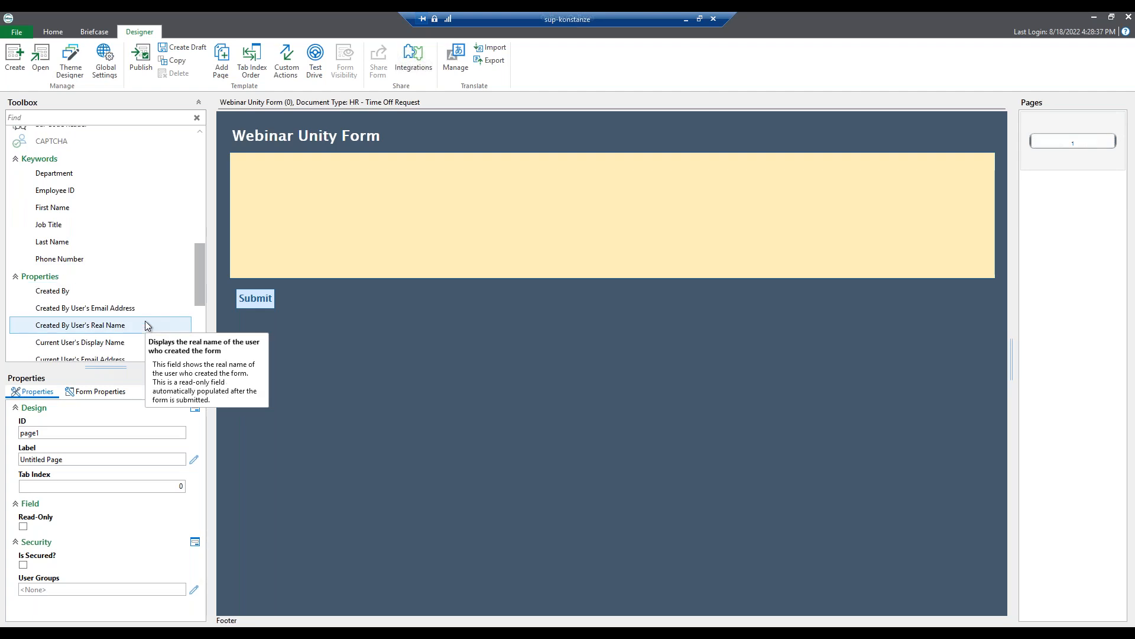
pyautogui.scroll(-1, 144, 321)
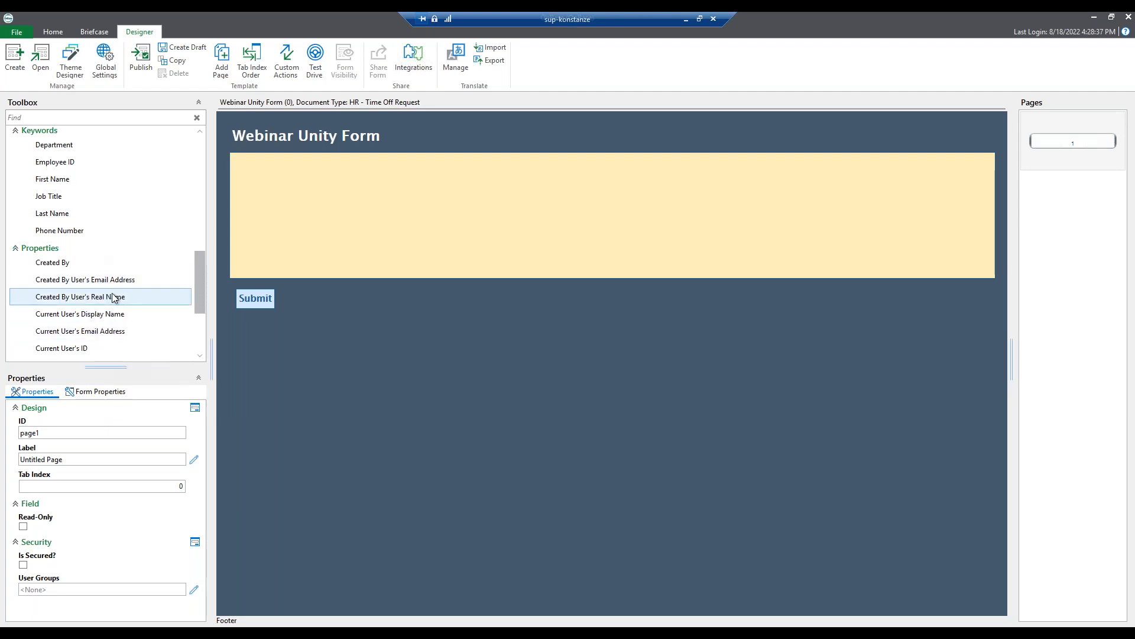
pyautogui.scroll(-3, 121, 300)
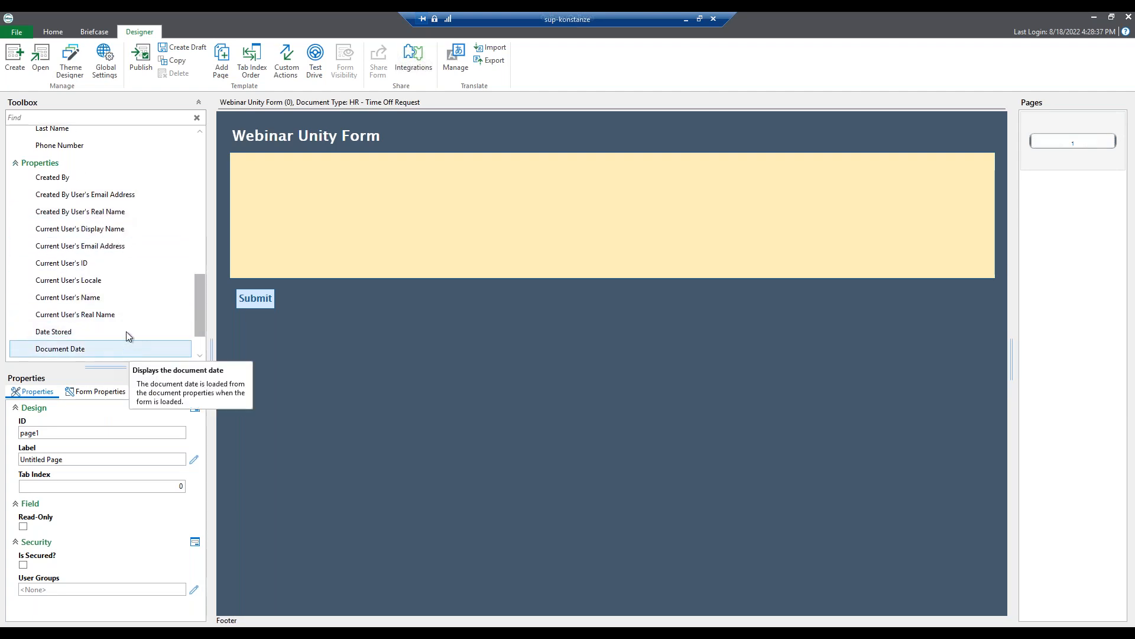
pyautogui.scroll(-2, 126, 329)
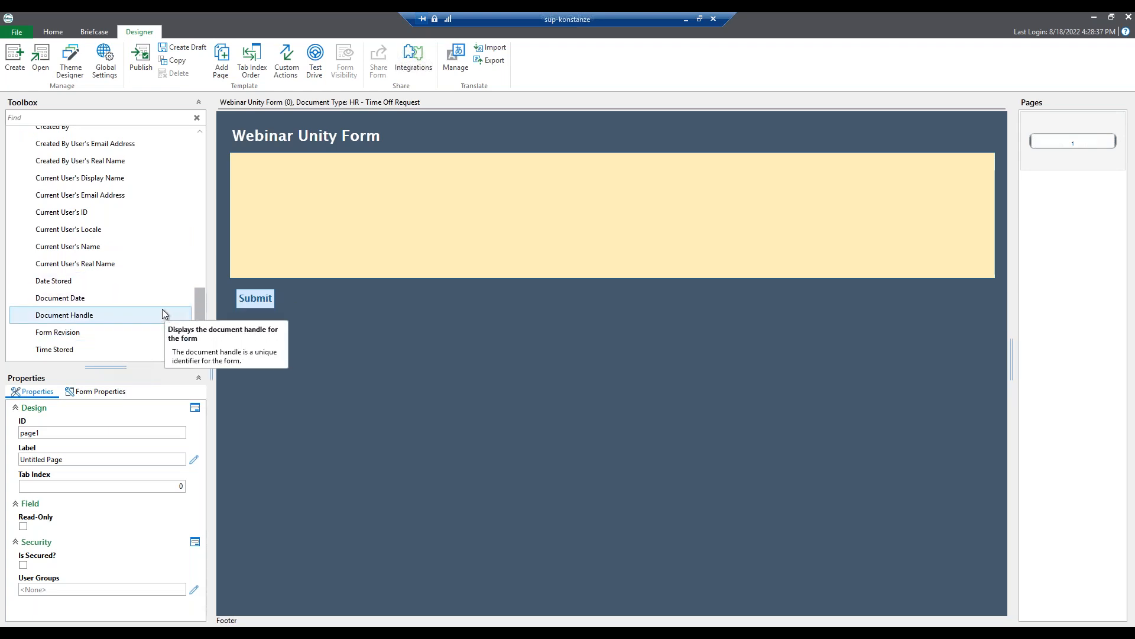
pyautogui.scroll(6, 165, 314)
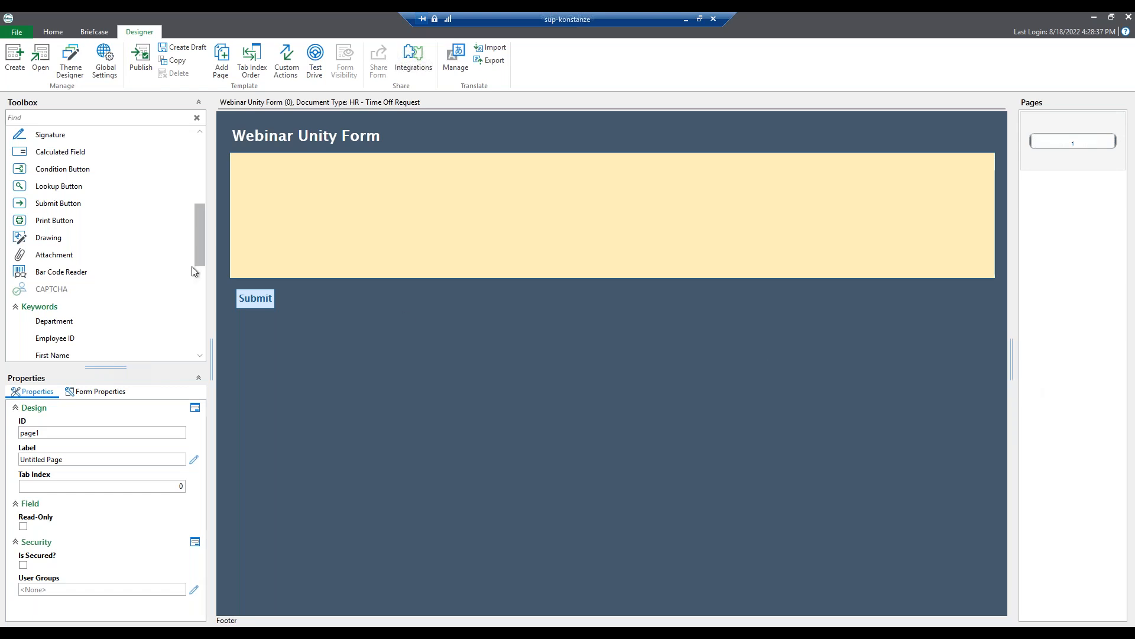
pyautogui.scroll(7, 122, 297)
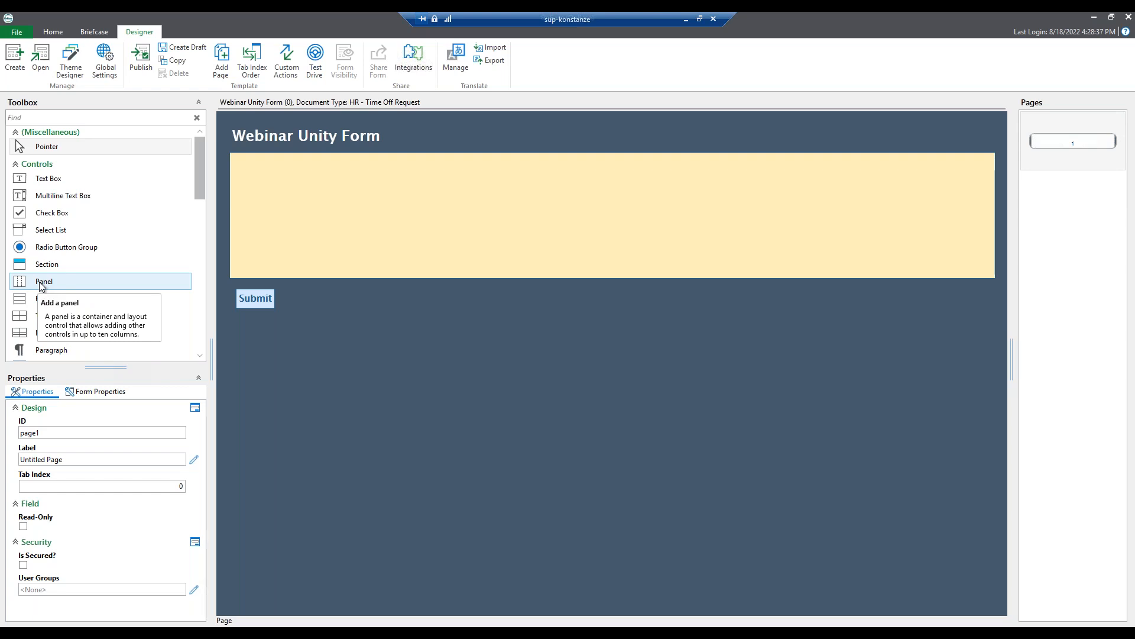
# Add a panel to the form's empty page body and select the whole panel rather than its inner column
pyautogui.moveTo(42, 284); pyautogui.dragTo(295, 264)
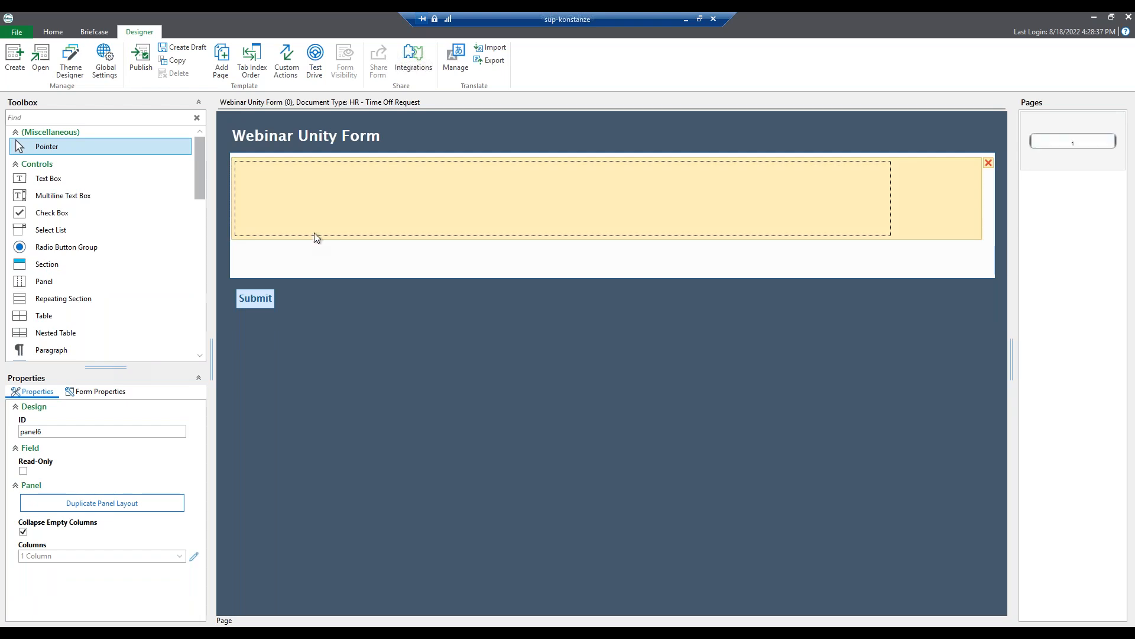
pyautogui.click(304, 194)
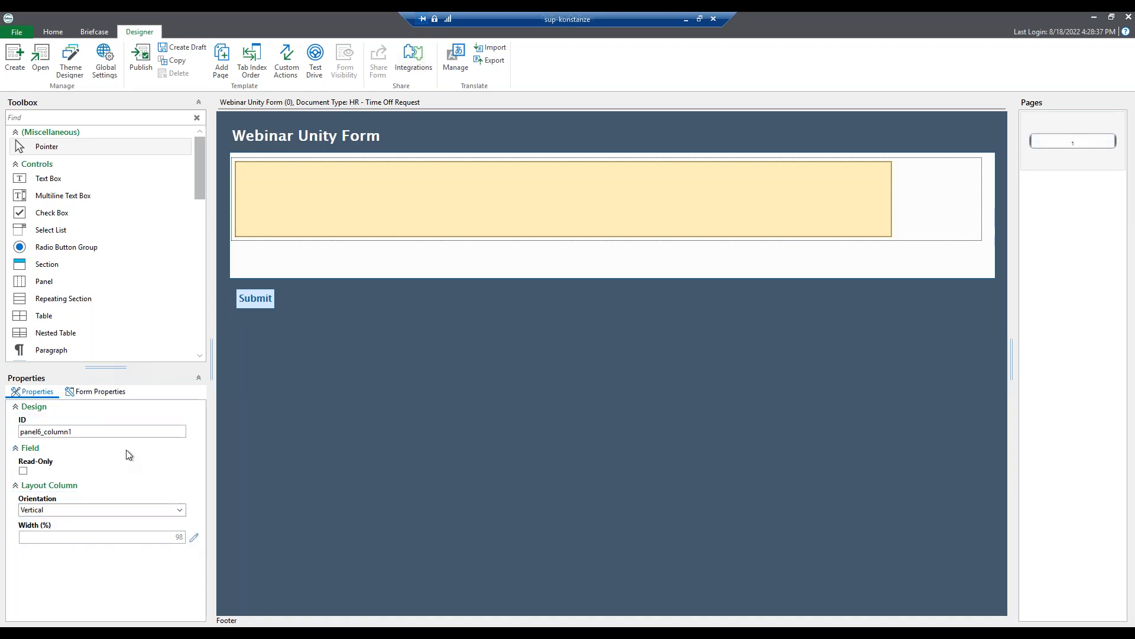
pyautogui.click(913, 196)
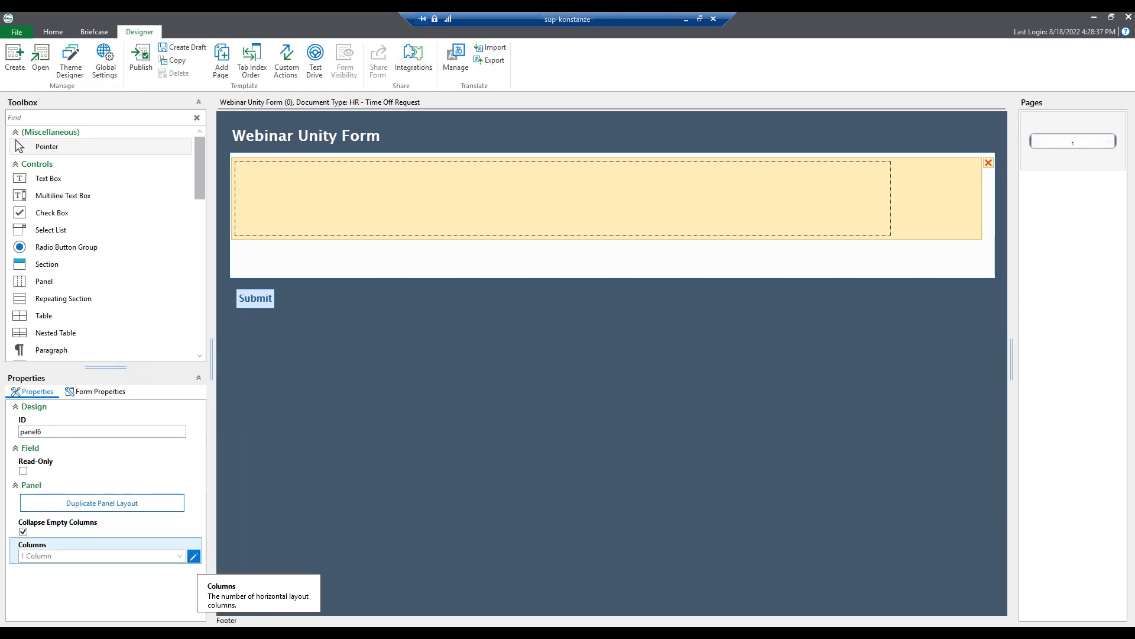
# Split the panel into 2 columns and set the width of Column 1 to 49%
pyautogui.click(193, 556)
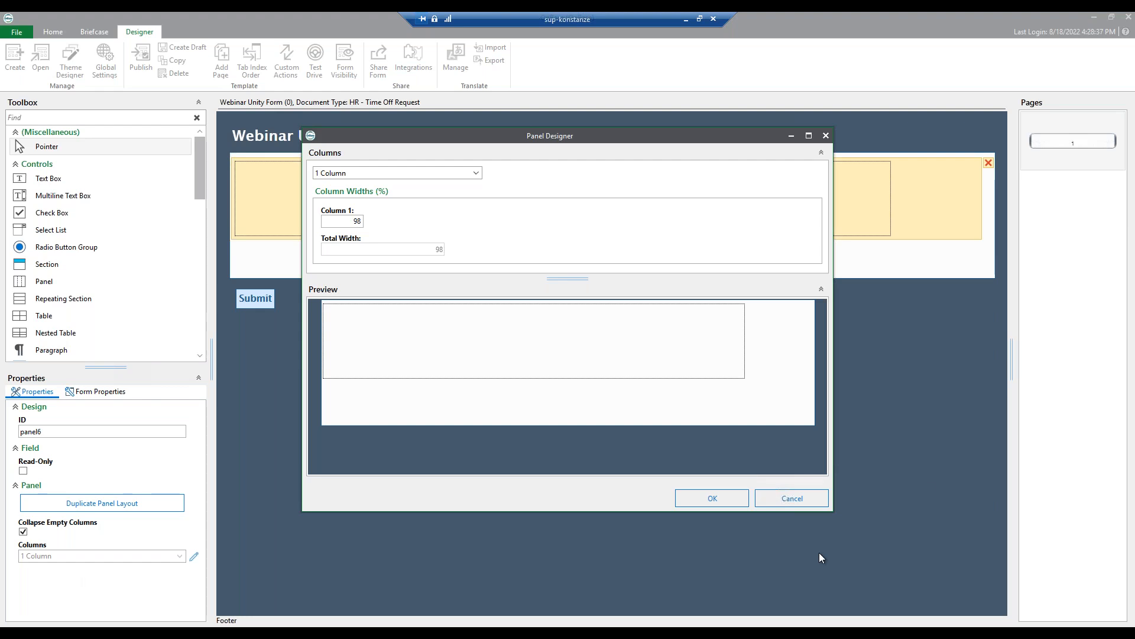
pyautogui.click(476, 172)
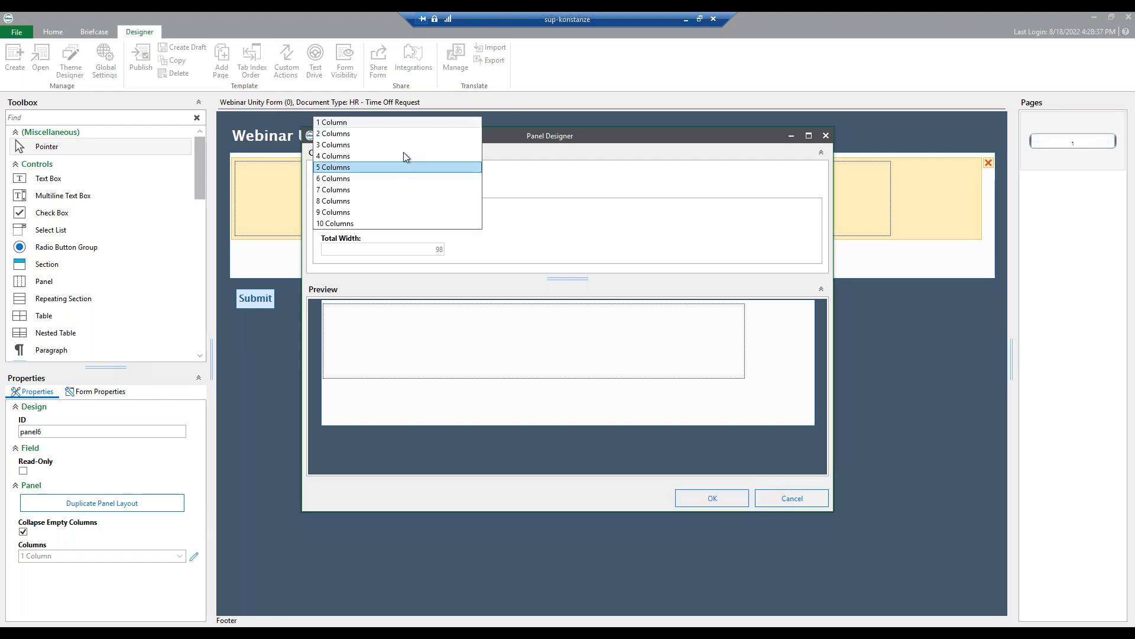
pyautogui.click(401, 135)
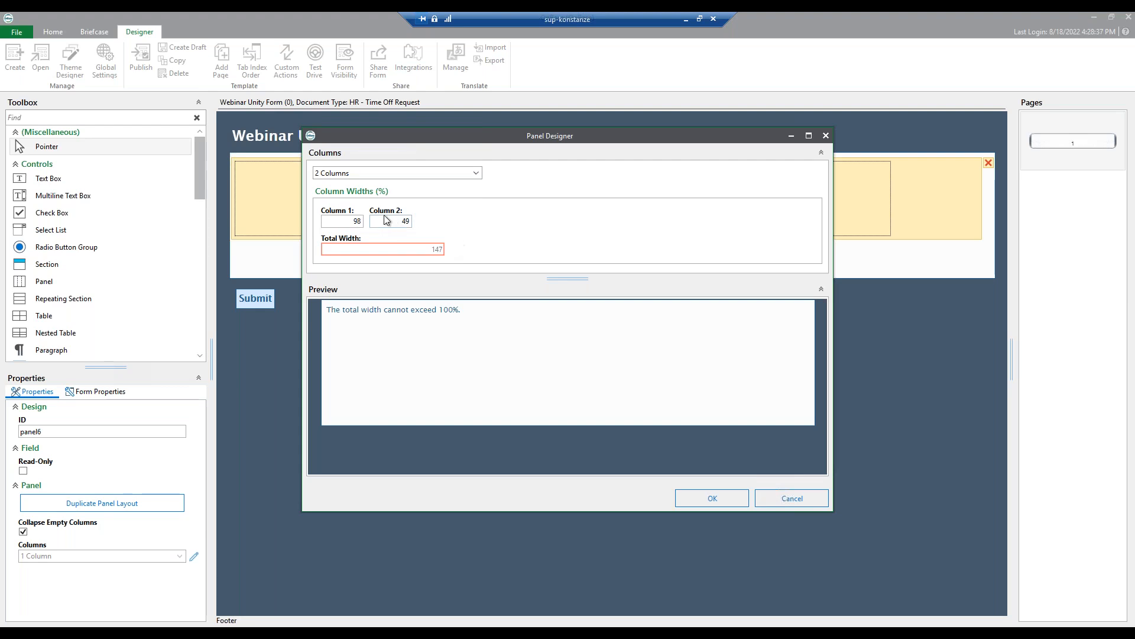
pyautogui.click(361, 223)
pyautogui.press('BackSpace')
pyautogui.press('BackSpace')
pyautogui.write('49')
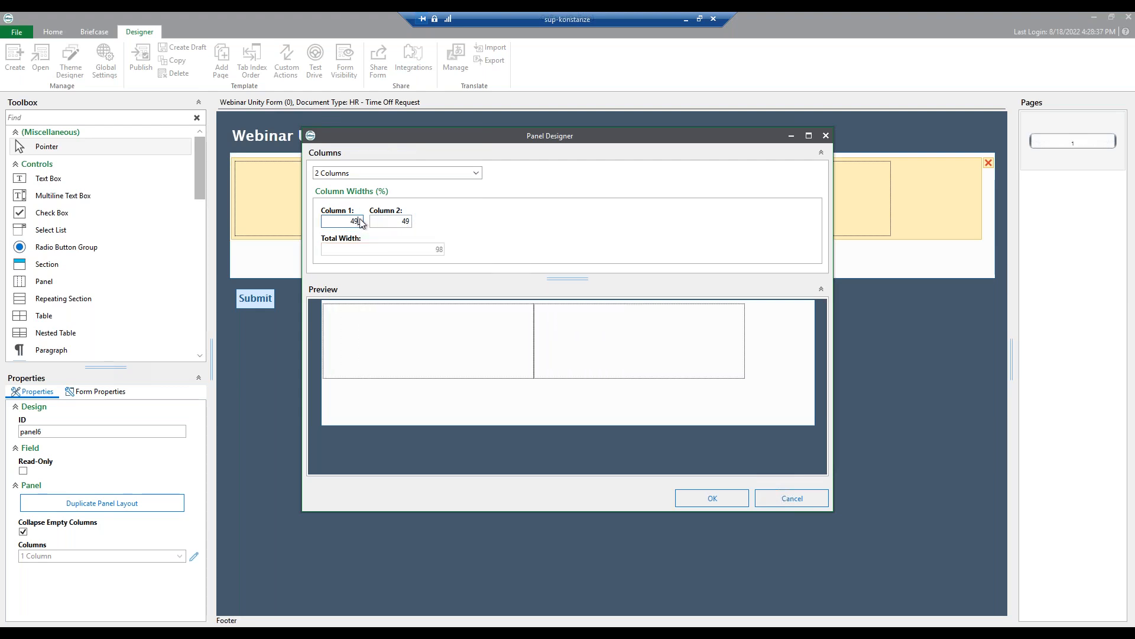
pyautogui.click(491, 224)
pyautogui.click(717, 505)
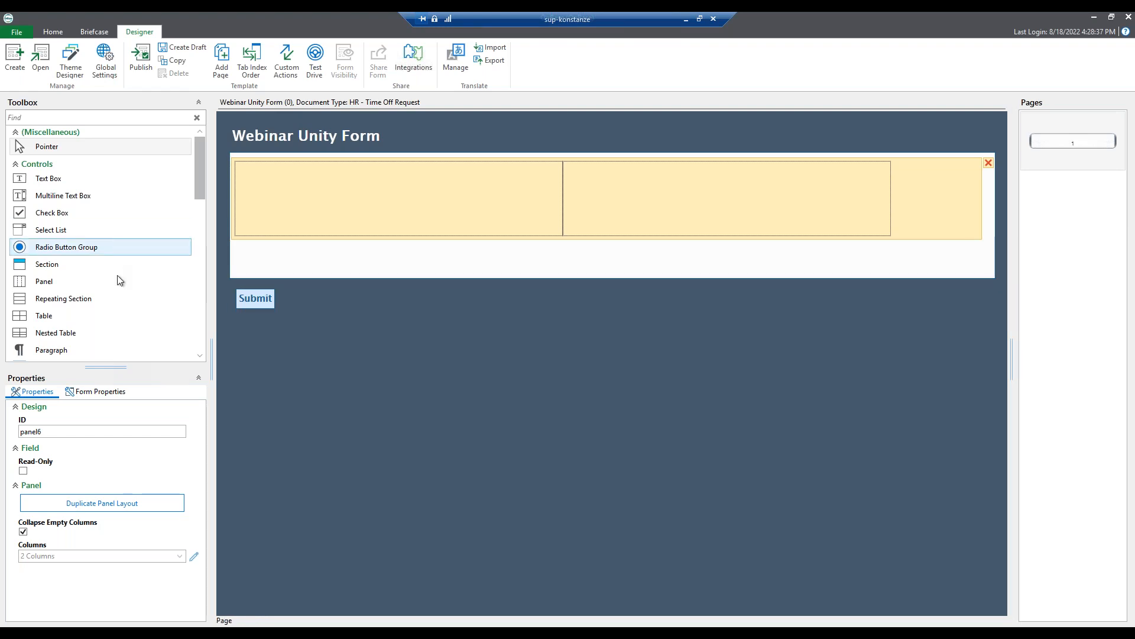
# Add the Employee ID, First Name and Last Name keywords, one below the other, in the panel's first column
pyautogui.scroll(-10, 124, 277)
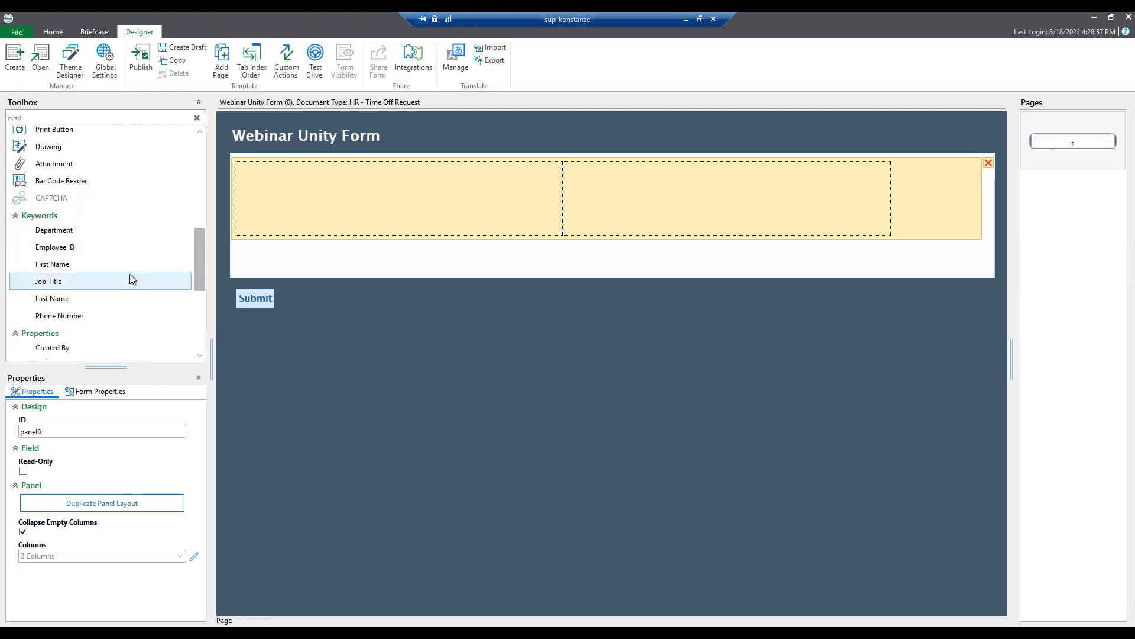
pyautogui.moveTo(68, 248); pyautogui.dragTo(293, 236)
pyautogui.click(61, 270)
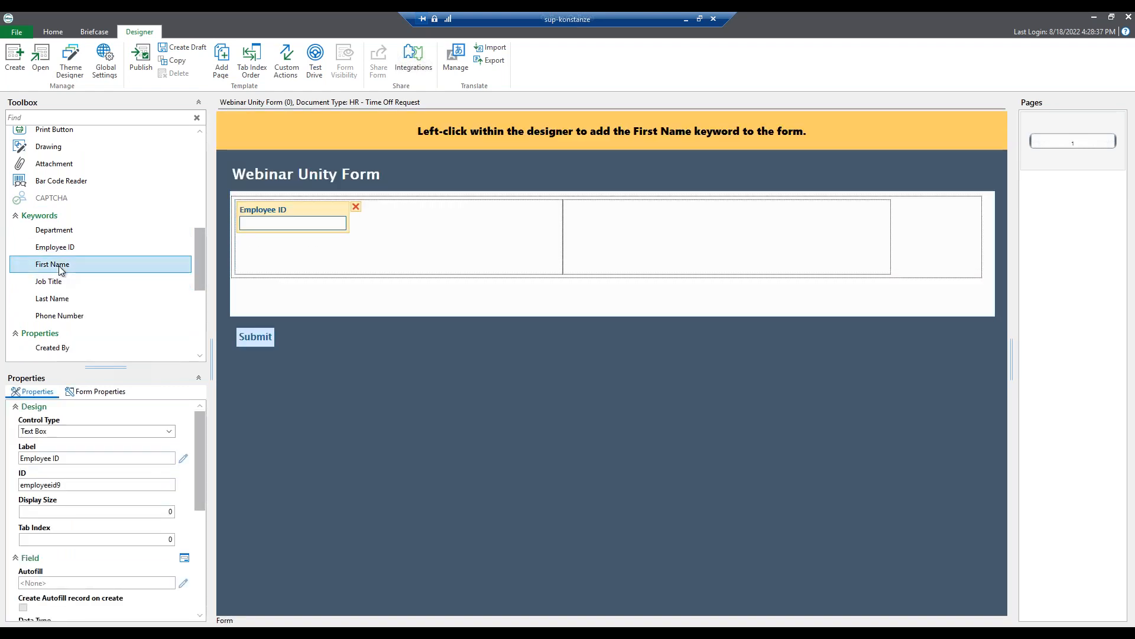
pyautogui.click(291, 246)
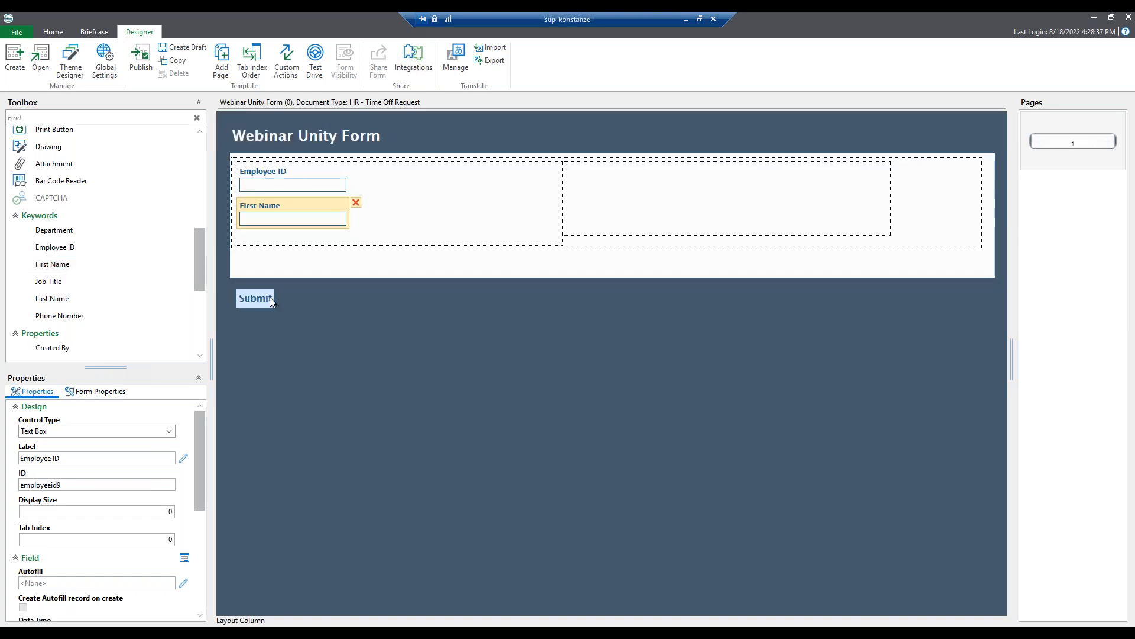
pyautogui.click(73, 297)
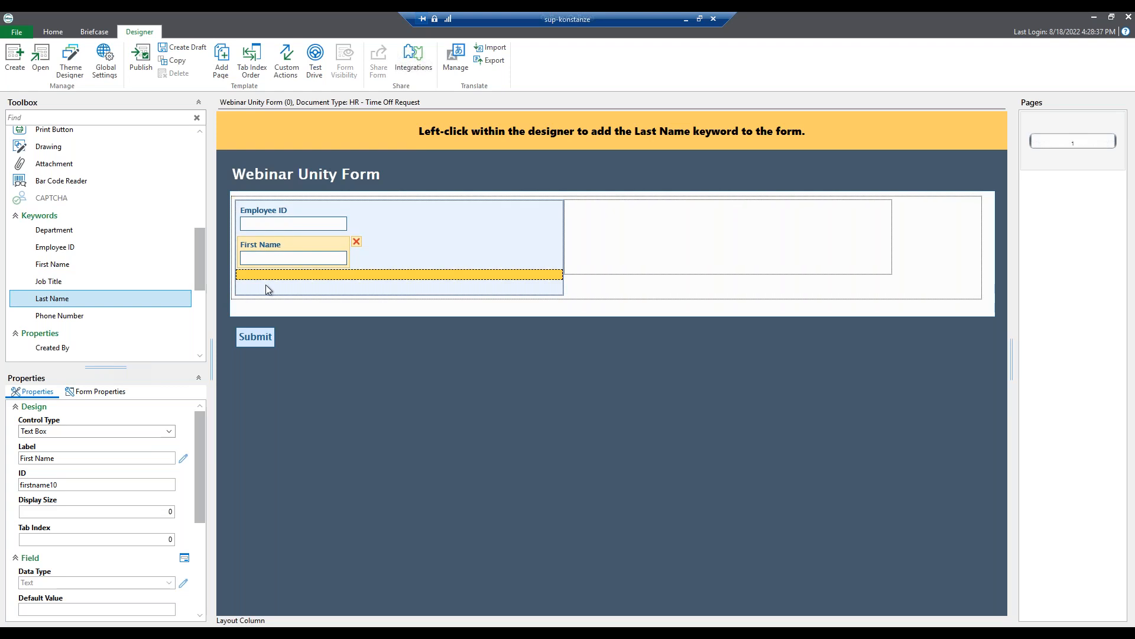
pyautogui.click(293, 273)
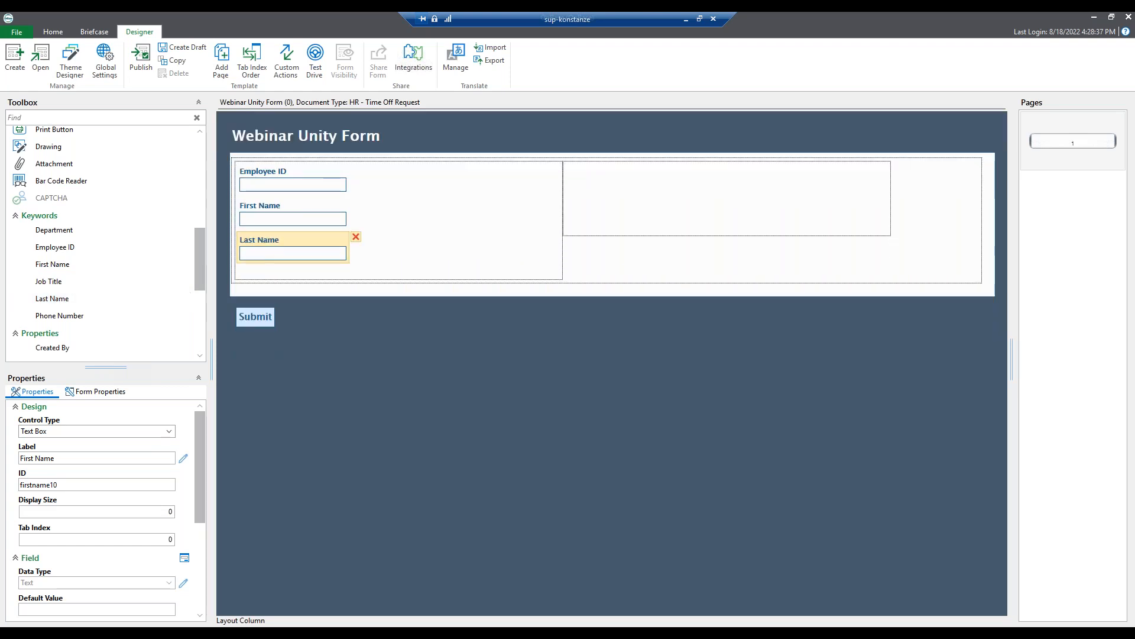
# Add the Department keyword with the Job Title keyword below it in the panel's second column
pyautogui.click(53, 230)
pyautogui.click(611, 246)
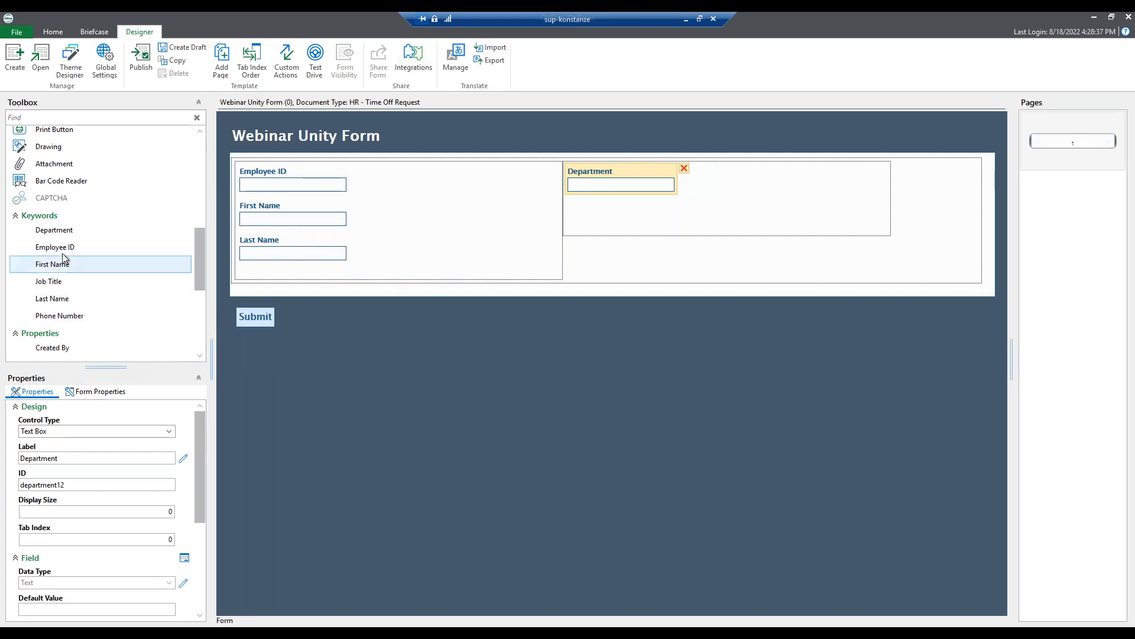
pyautogui.moveTo(117, 281); pyautogui.dragTo(654, 253)
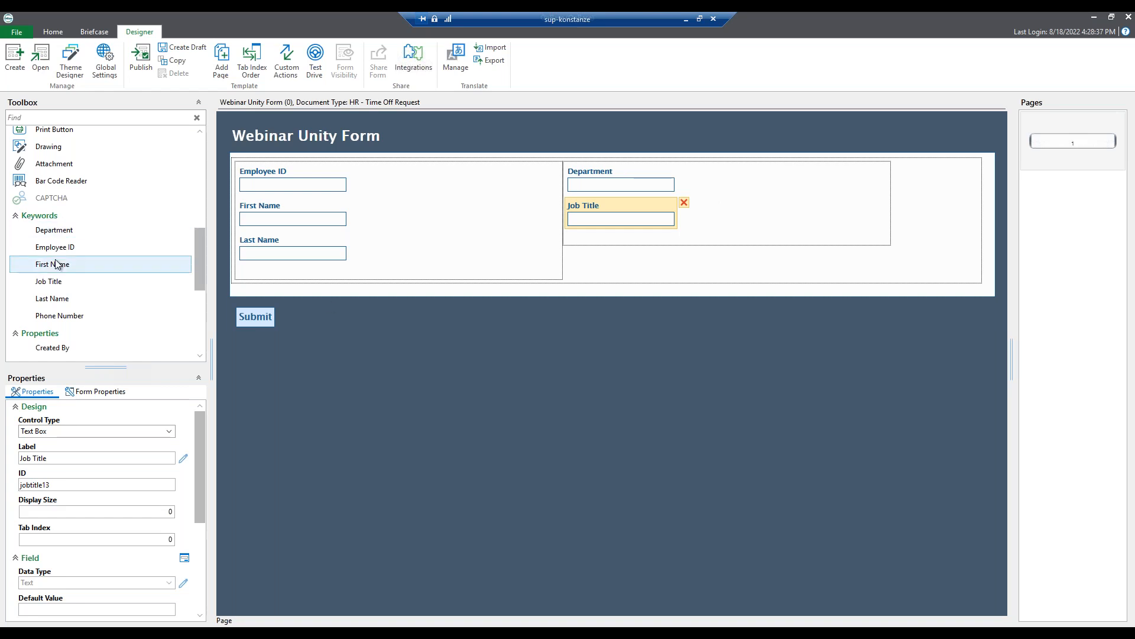
# Add a text box below Job Title in the panel's second column
pyautogui.scroll(5, 69, 296)
pyautogui.scroll(1, 94, 302)
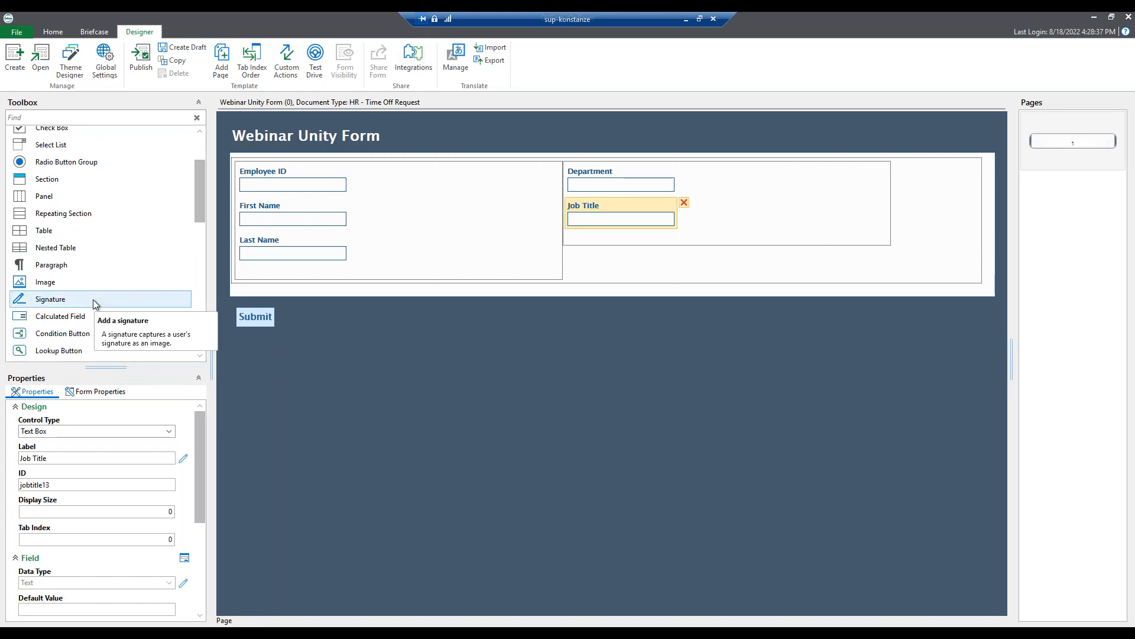
pyautogui.scroll(3, 97, 298)
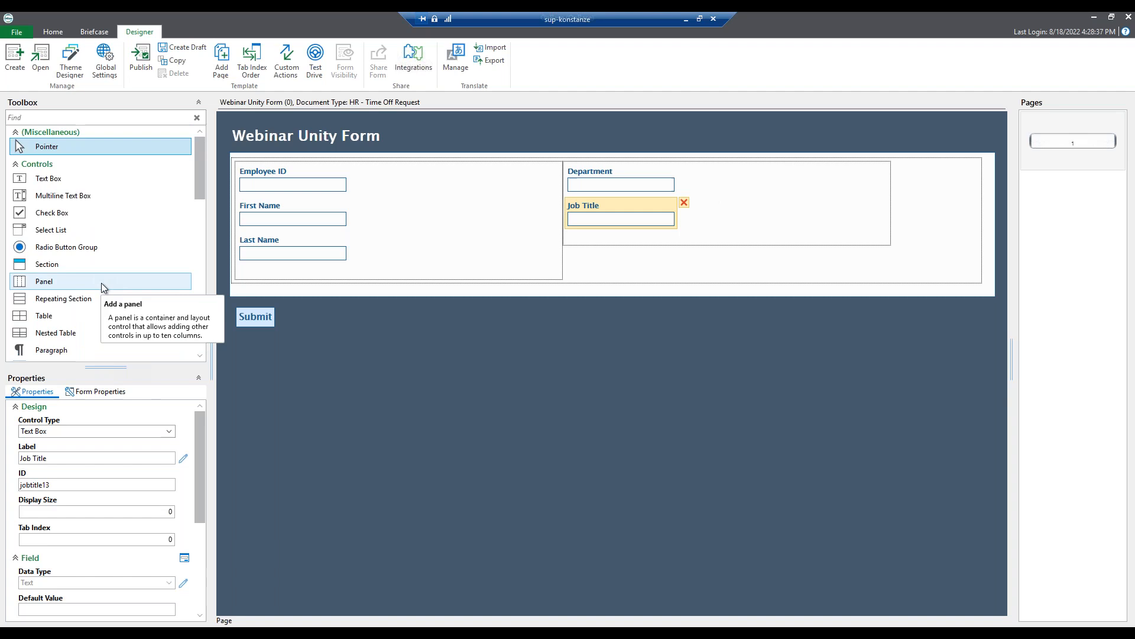
pyautogui.click(64, 181)
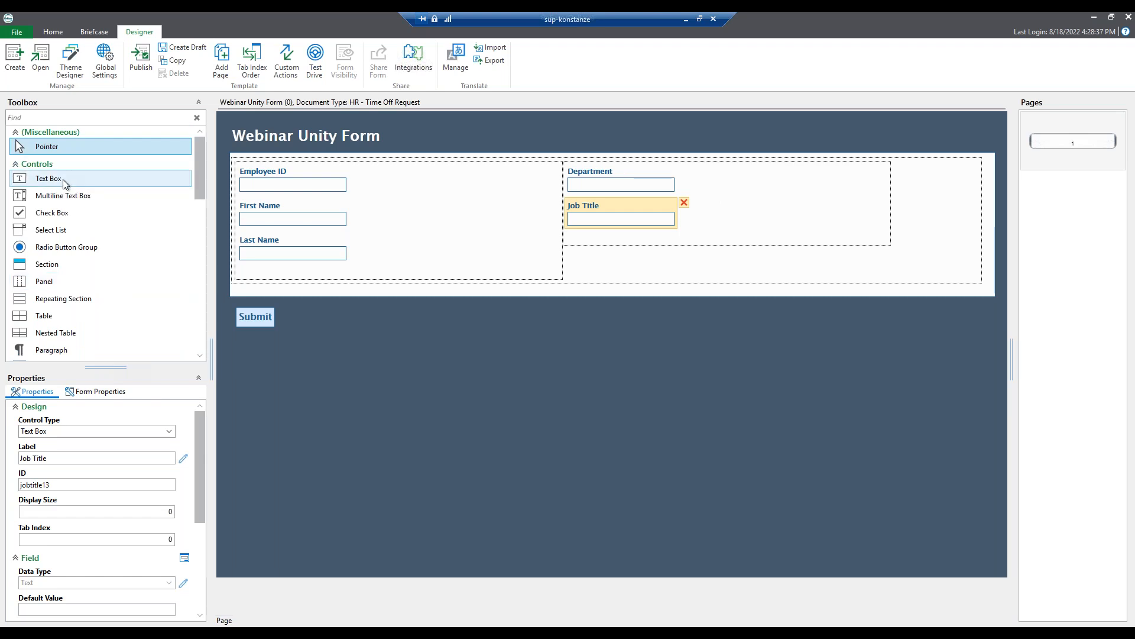
pyautogui.click(591, 285)
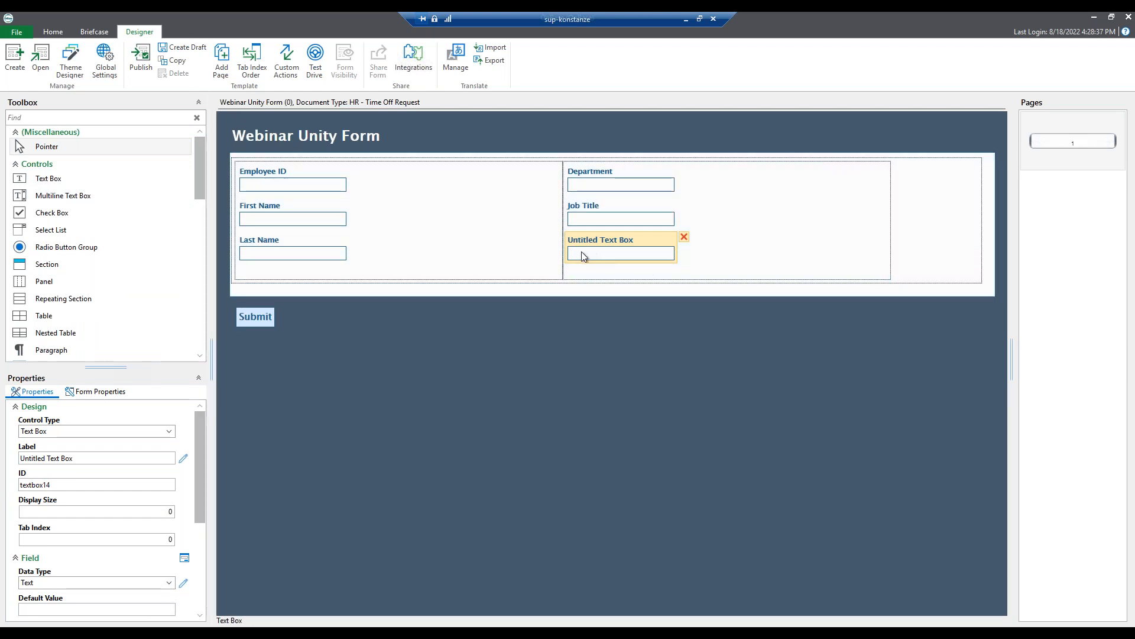
# Label the new text box Date of Time Off and collapse its Design properties
pyautogui.moveTo(73, 458); pyautogui.dragTo(18, 460)
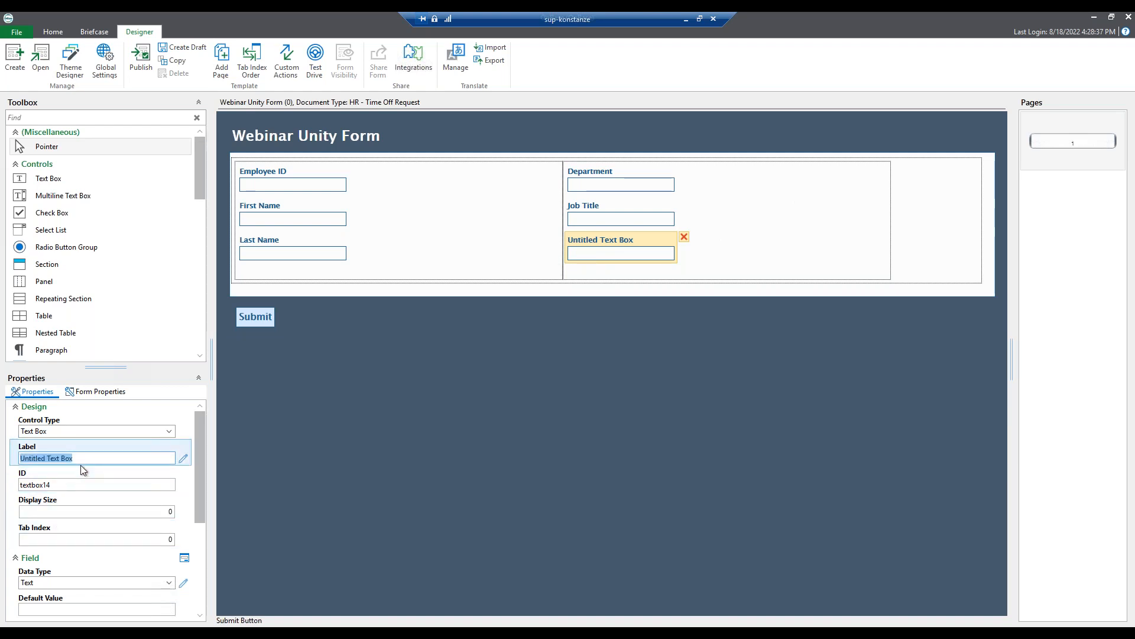
pyautogui.press('BackSpace')
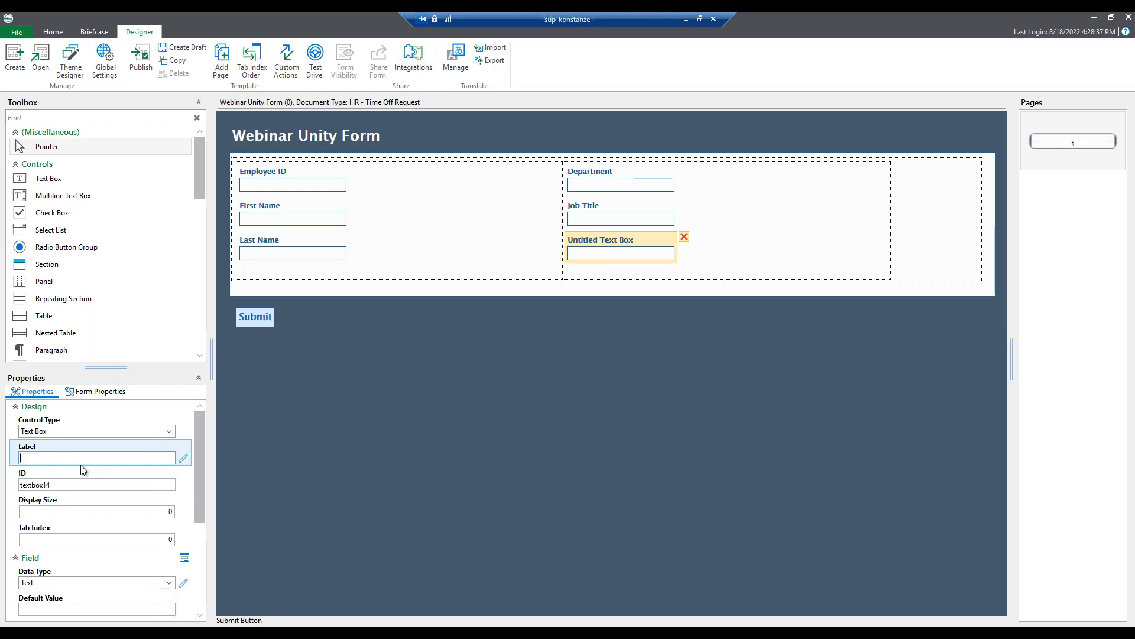
pyautogui.write('Date of Time Off')
pyautogui.scroll(-2, 102, 469)
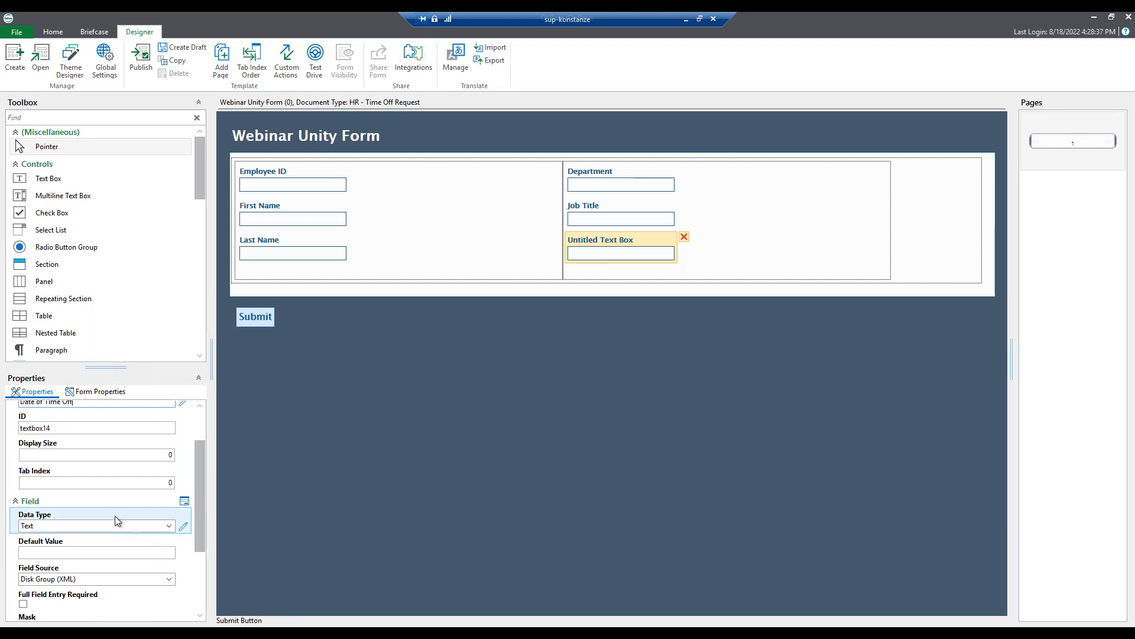
pyautogui.scroll(2, 104, 489)
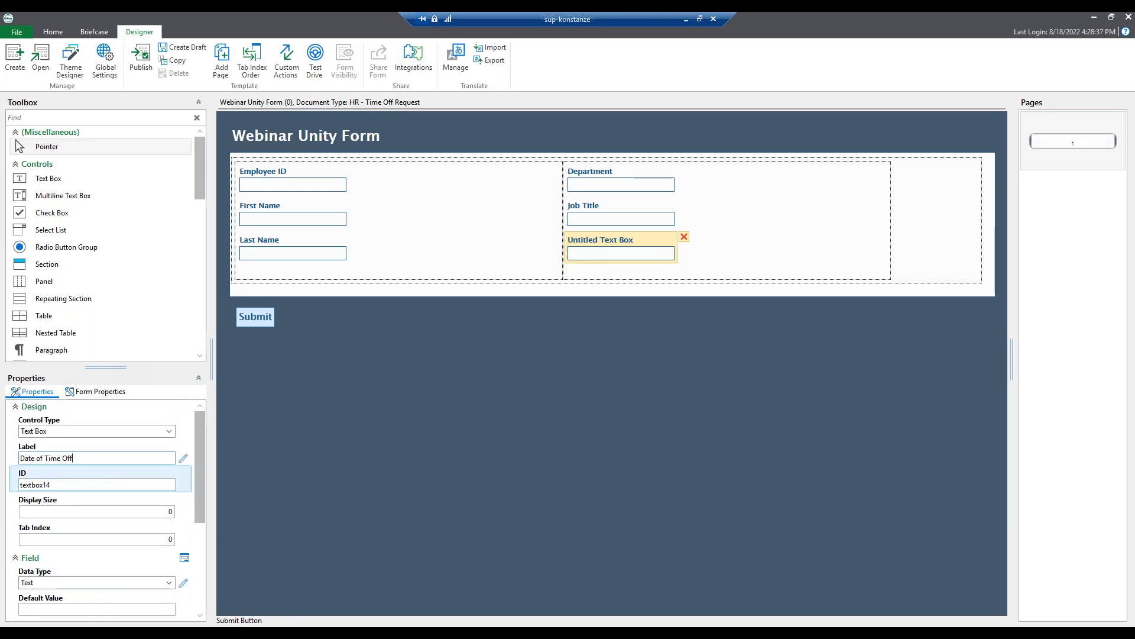
pyautogui.click(102, 409)
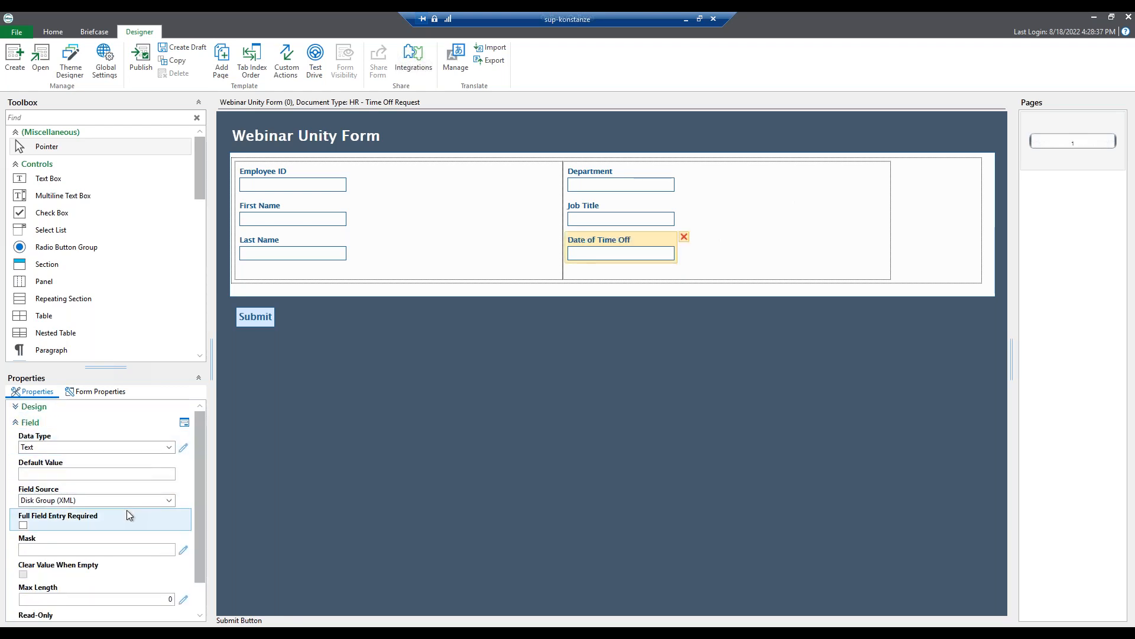
# Set the Date of Time Off field's data type to Date and make the field required
pyautogui.scroll(-1, 127, 510)
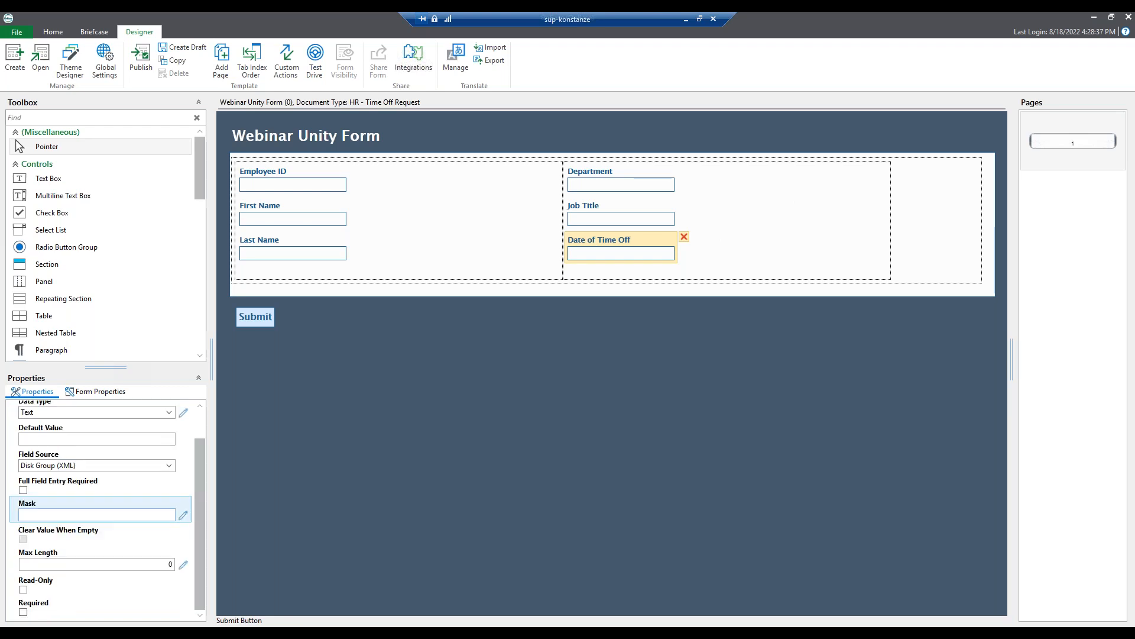
pyautogui.scroll(1, 127, 510)
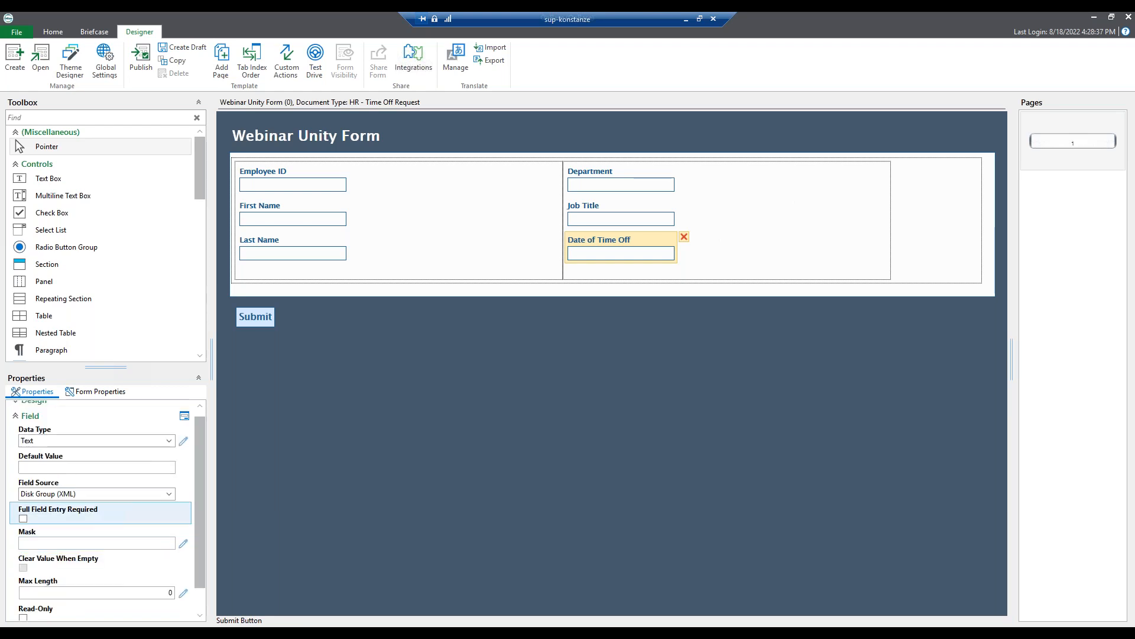
pyautogui.click(46, 442)
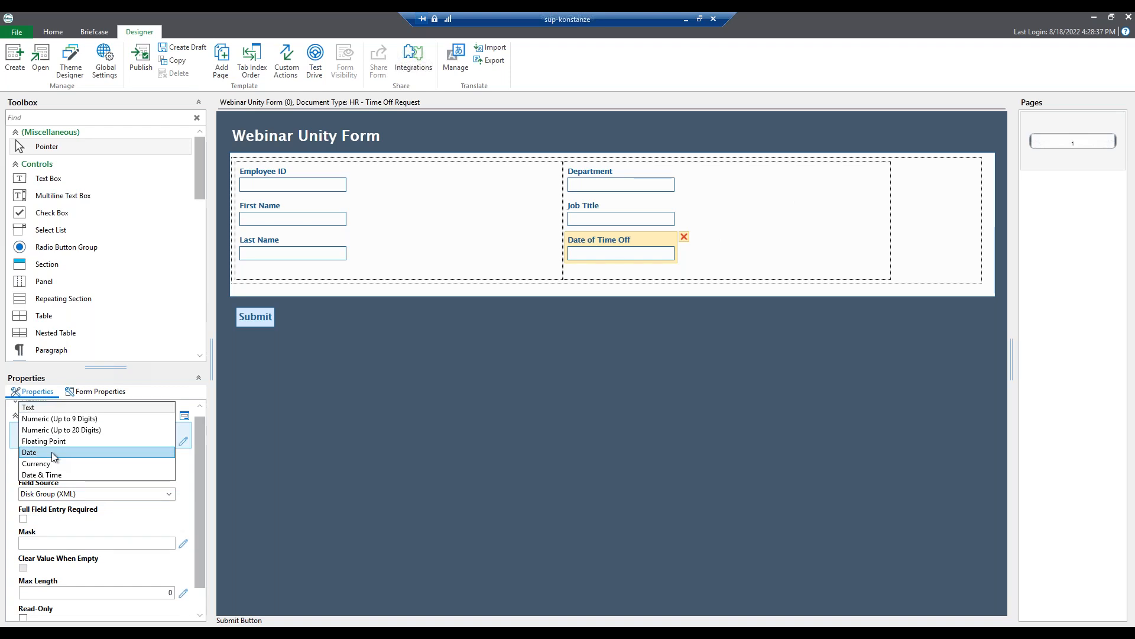
pyautogui.click(52, 452)
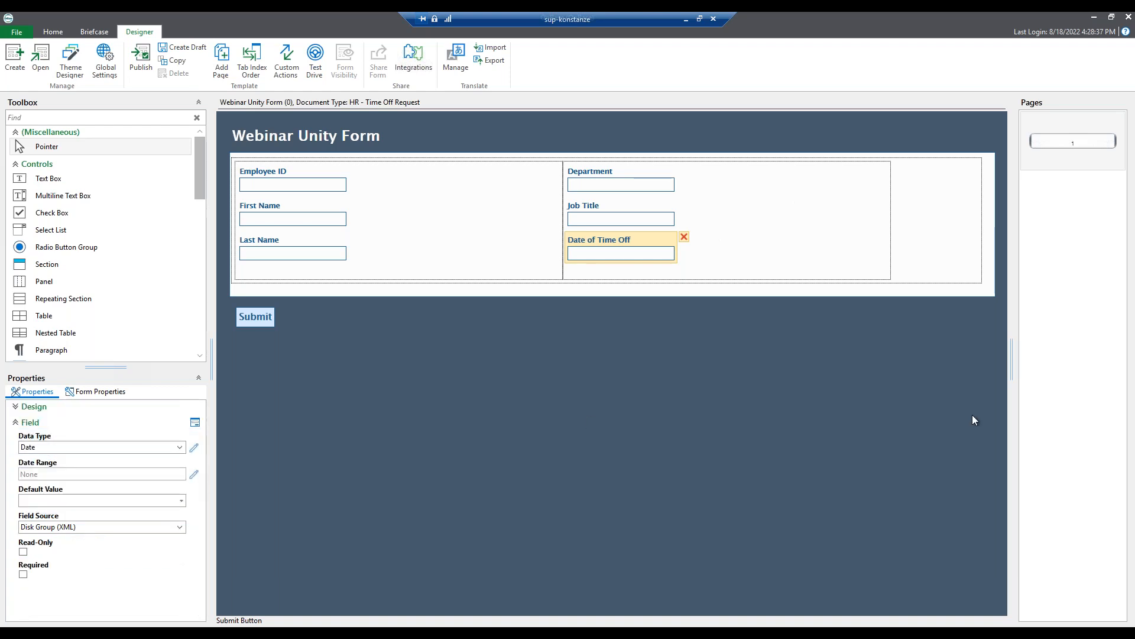
pyautogui.click(59, 447)
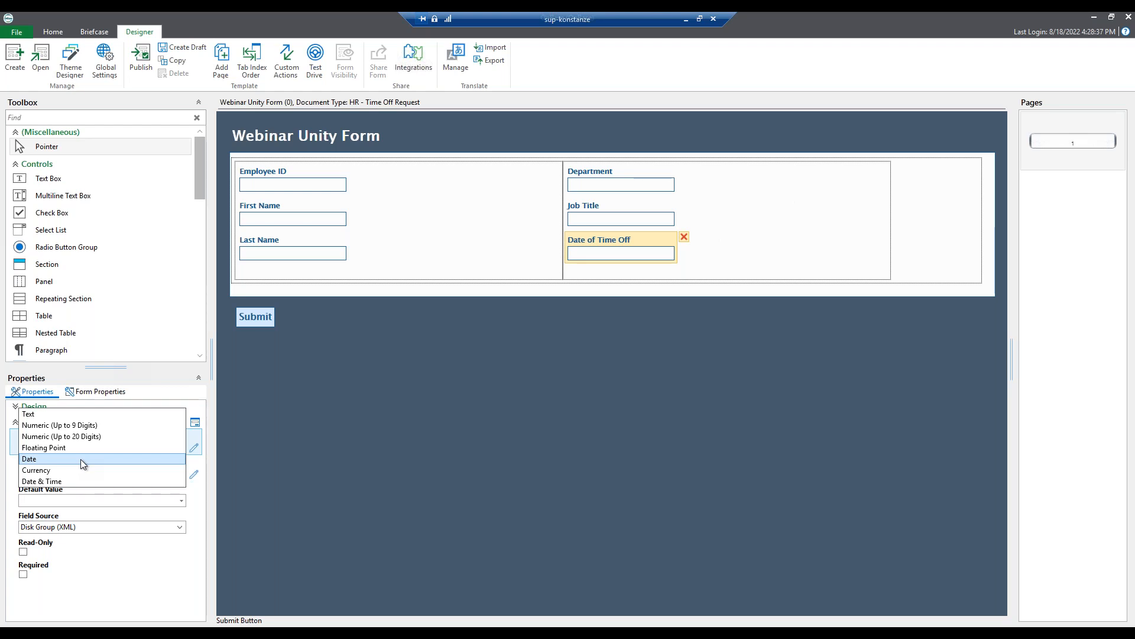
pyautogui.click(57, 459)
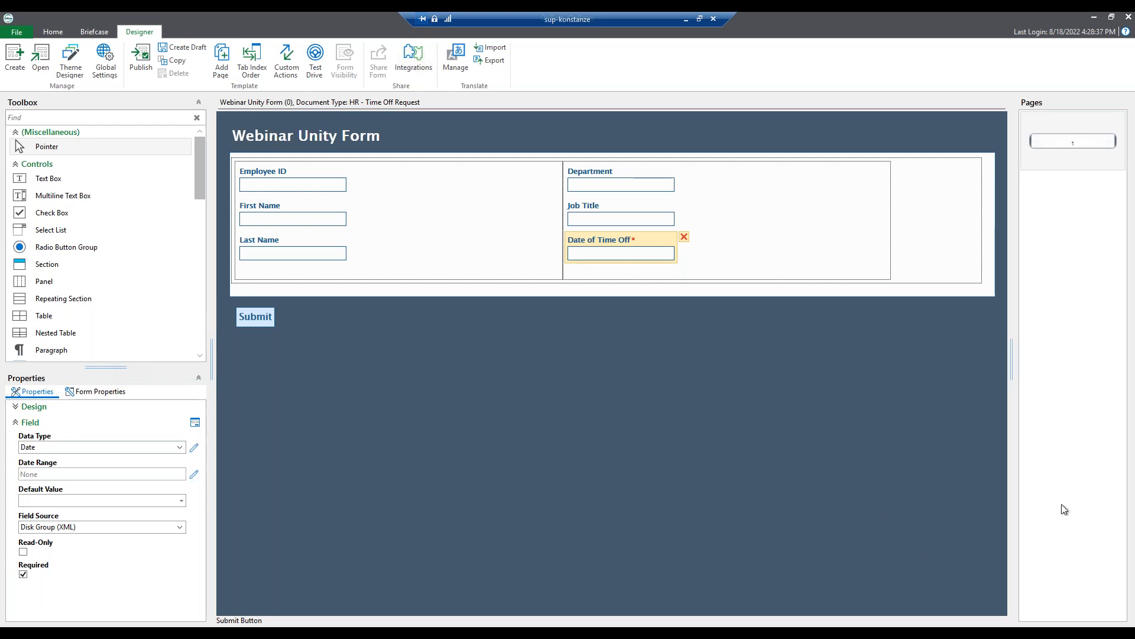
# Add a section with the ID Manager below the panel and place a multiline text box inside it
pyautogui.moveTo(71, 264); pyautogui.dragTo(307, 338)
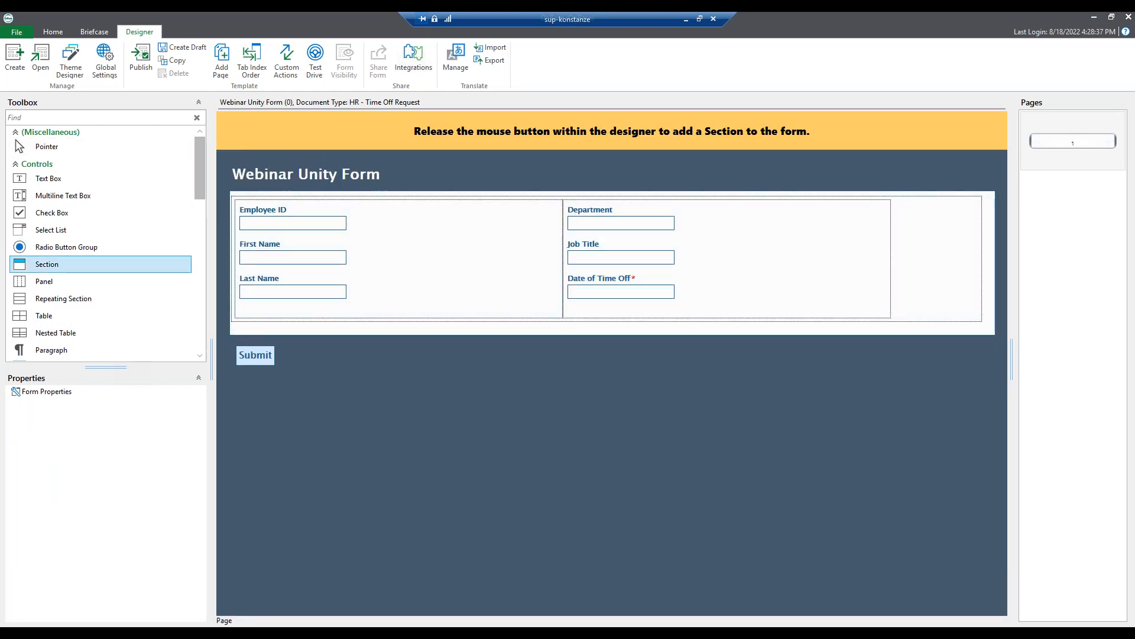
pyautogui.click(266, 299)
pyautogui.doubleClick(101, 455)
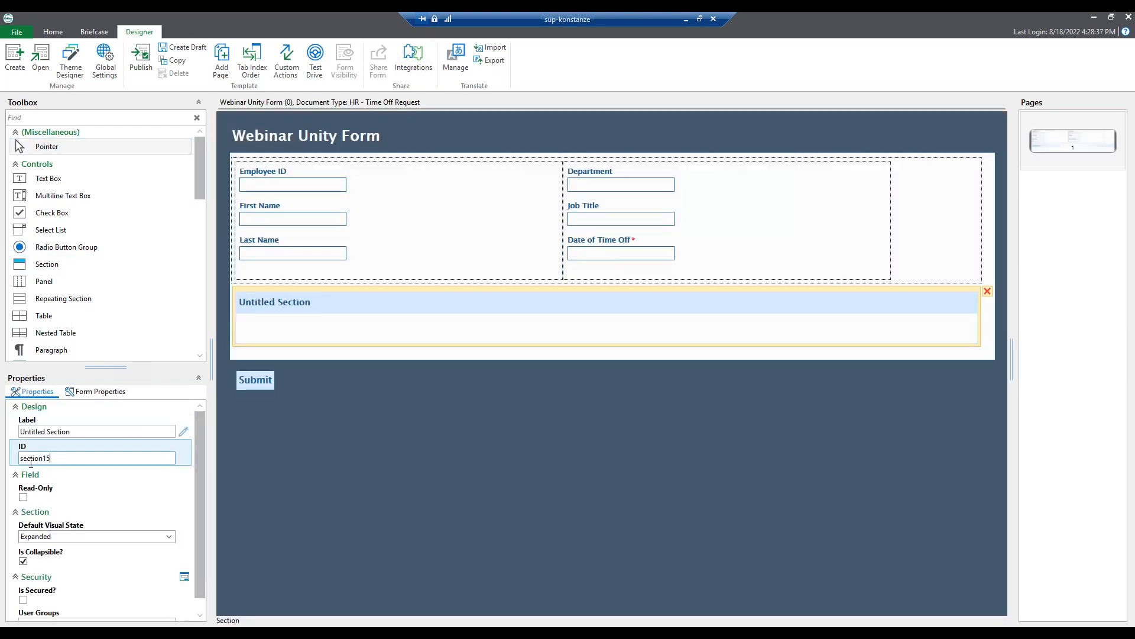
pyautogui.write('Manager')
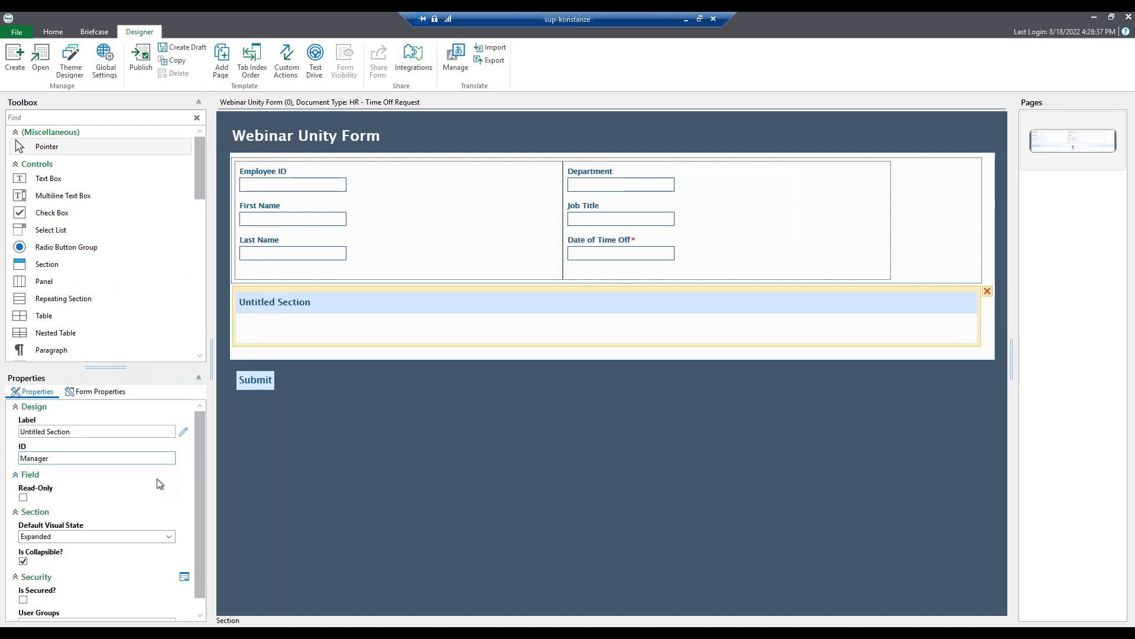
pyautogui.moveTo(77, 196)
pyautogui.mouseDown()
pyautogui.moveTo(270, 293)
pyautogui.moveTo(301, 342)
pyautogui.moveTo(313, 337)
pyautogui.moveTo(319, 367)
pyautogui.mouseUp()
# Extend the new section's ID to ManagerSection
pyautogui.click(297, 304)
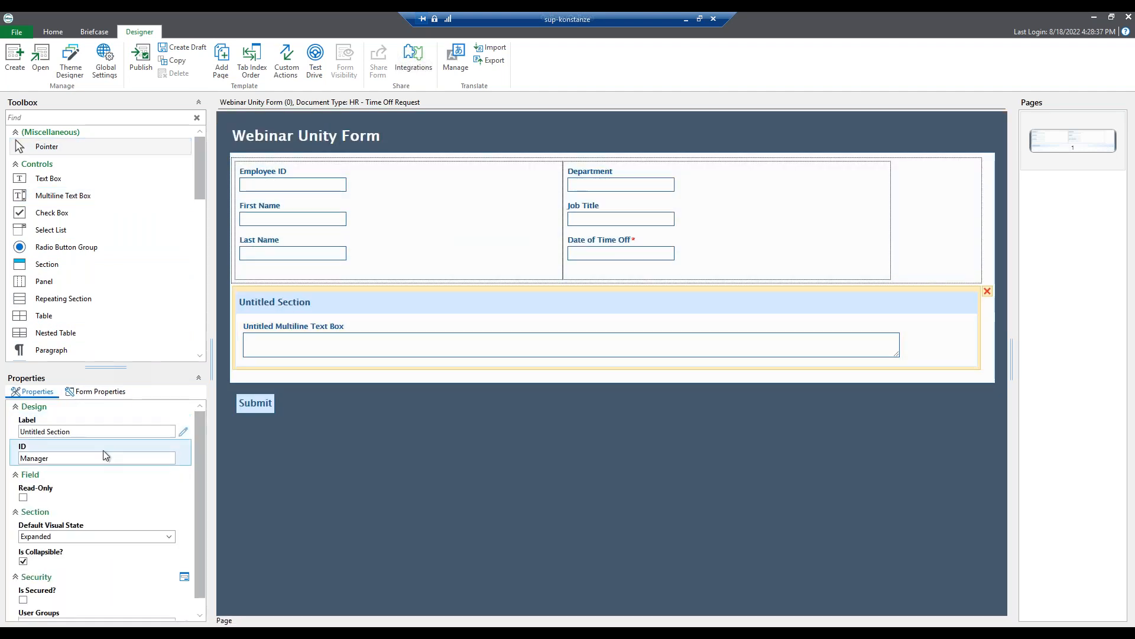
pyautogui.doubleClick(36, 458)
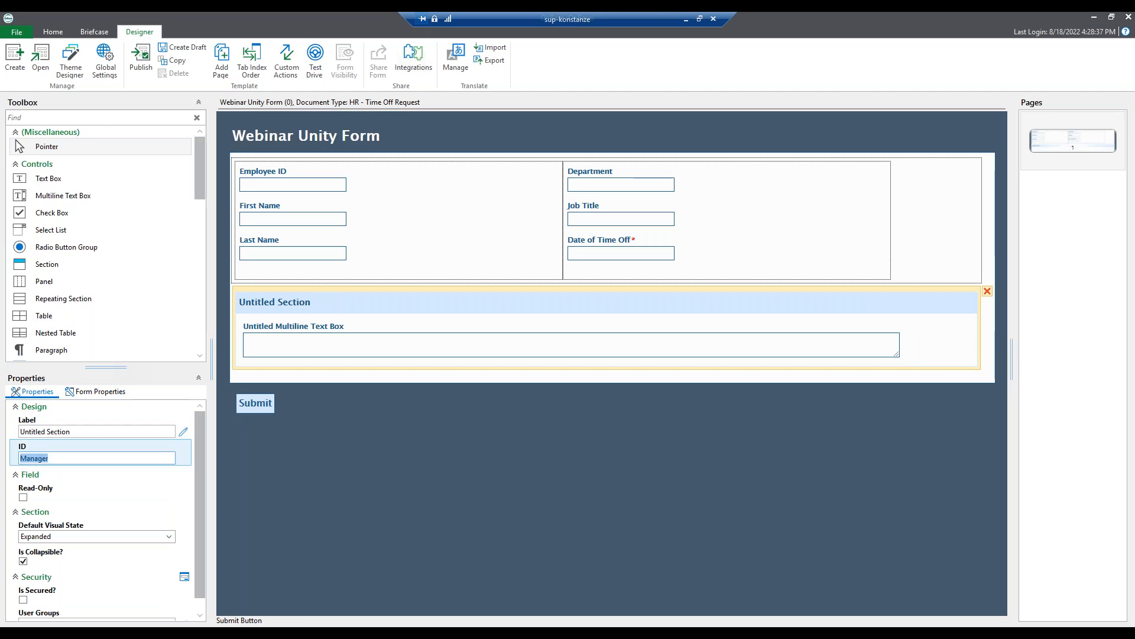
pyautogui.rightClick(46, 461)
pyautogui.click(70, 479)
pyautogui.click(53, 460)
pyautogui.write('Section')
# Set the new section's label to Manager Section
pyautogui.doubleClick(25, 431)
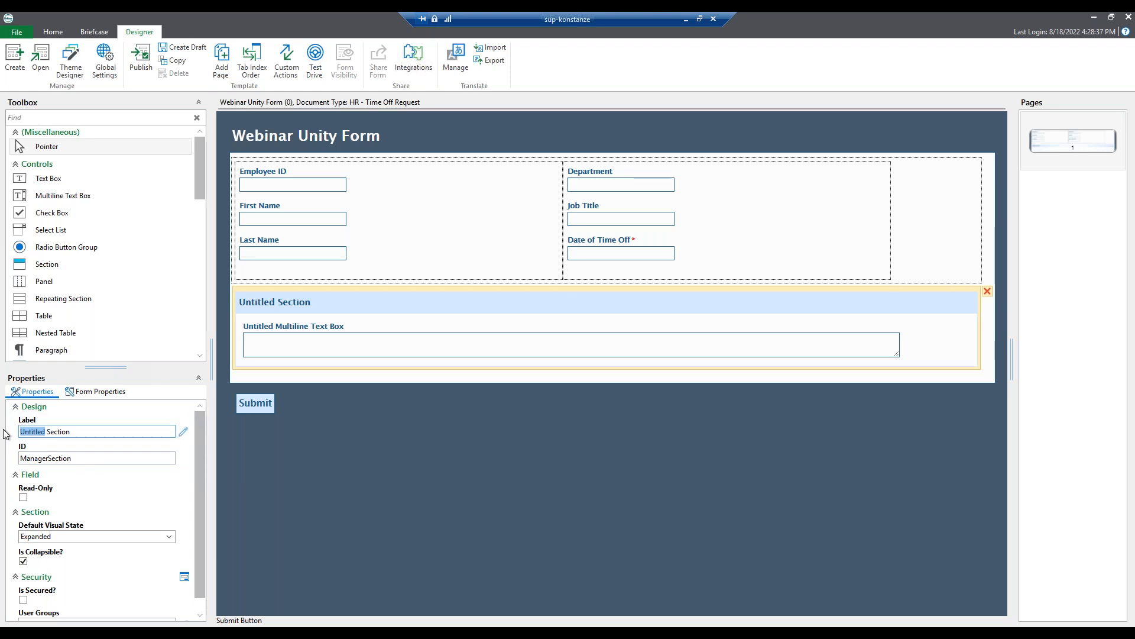
pyautogui.write('Mna')
pyautogui.press('BackSpace')
pyautogui.press('BackSpace')
pyautogui.write('anager')
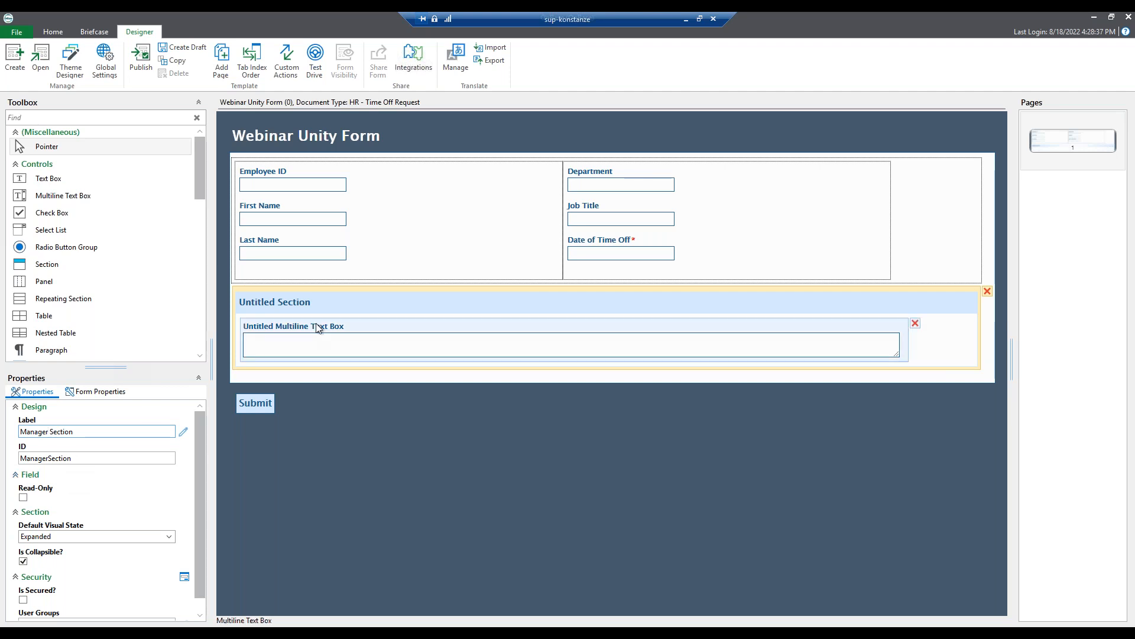
# Label the multiline text box in the Manager Section Comments and review its Field properties
pyautogui.click(257, 333)
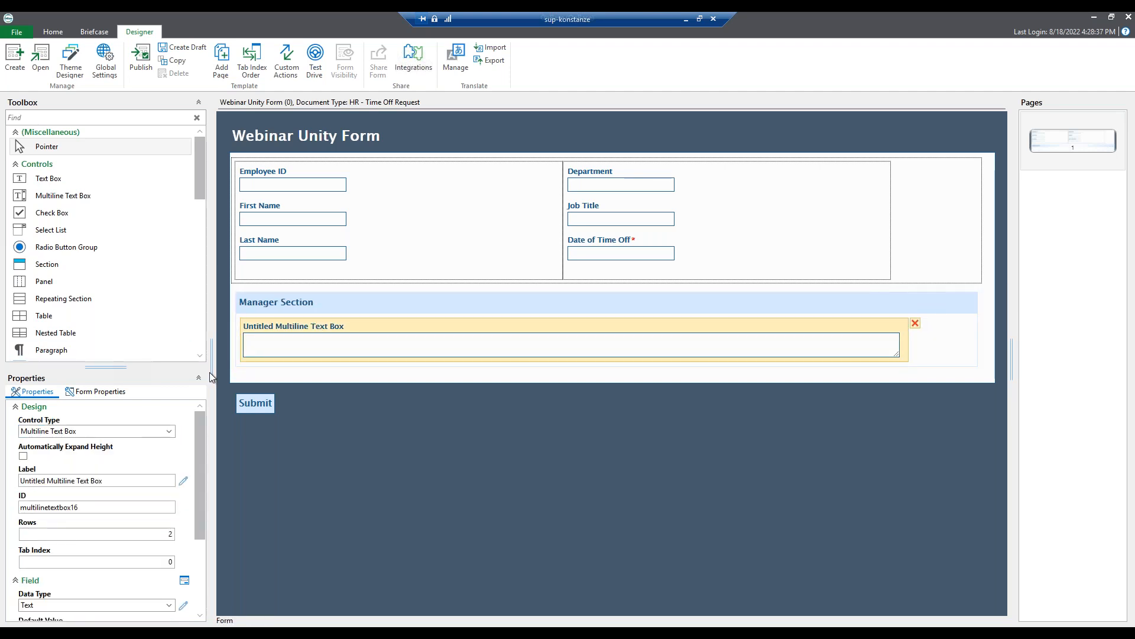
pyautogui.tripleClick(119, 480)
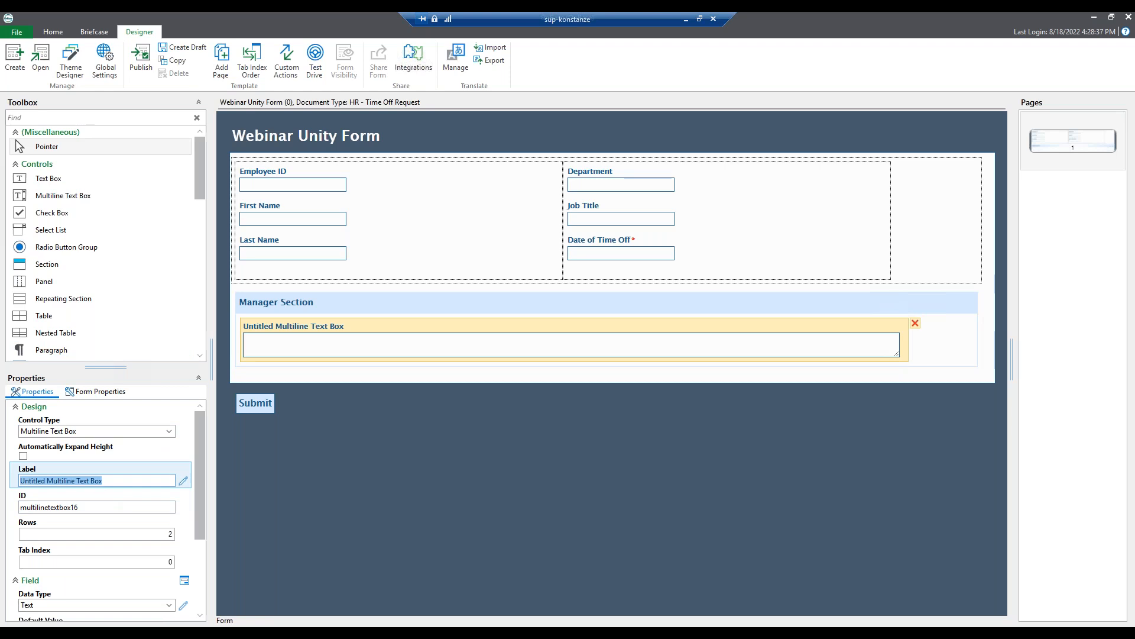
pyautogui.write('Comments')
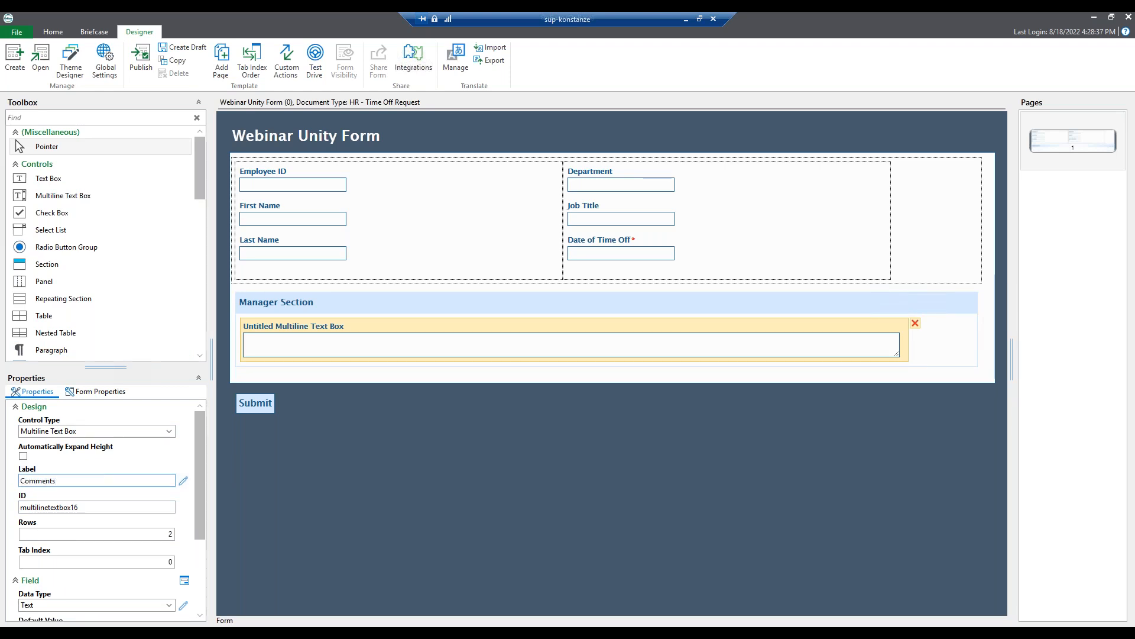
pyautogui.click(261, 463)
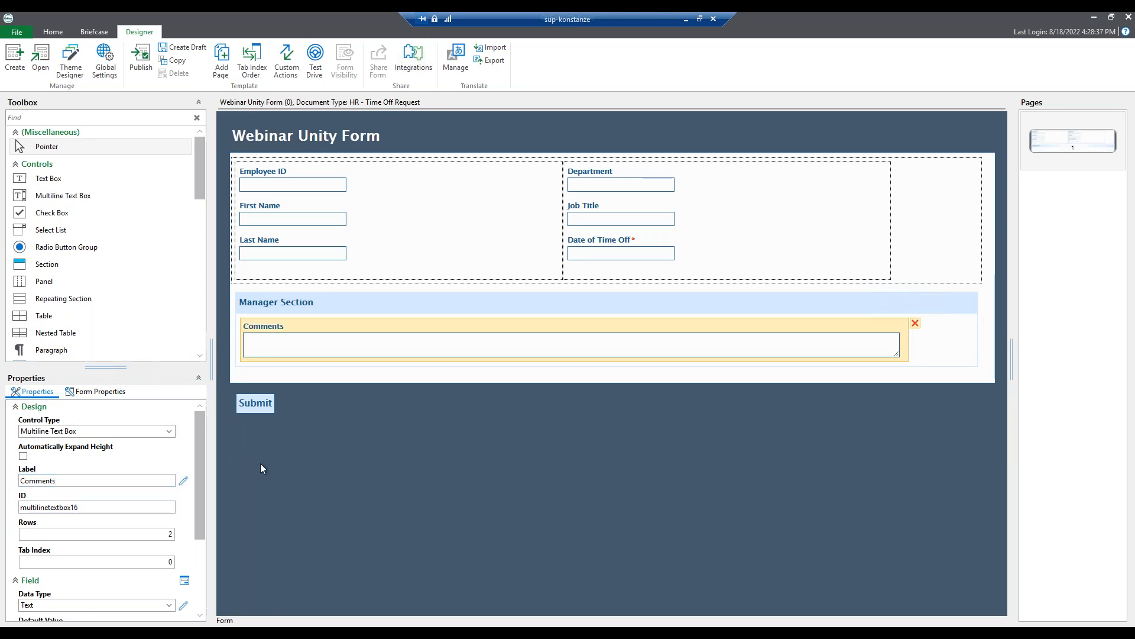
pyautogui.scroll(-3, 184, 471)
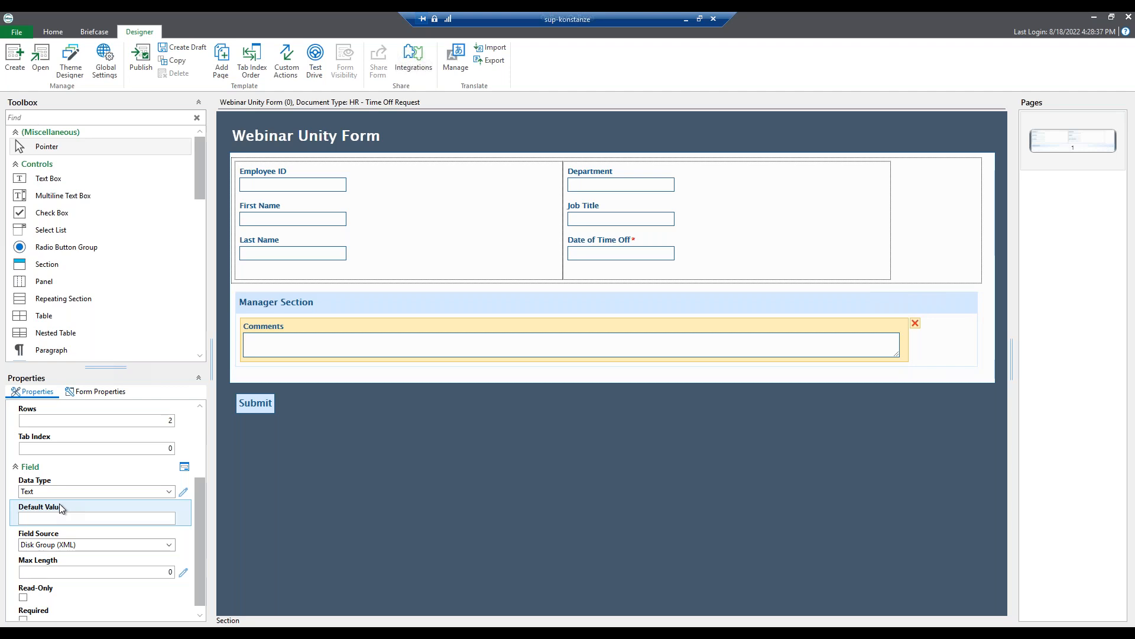
# Select the Manager Section and check its ID
pyautogui.click(333, 304)
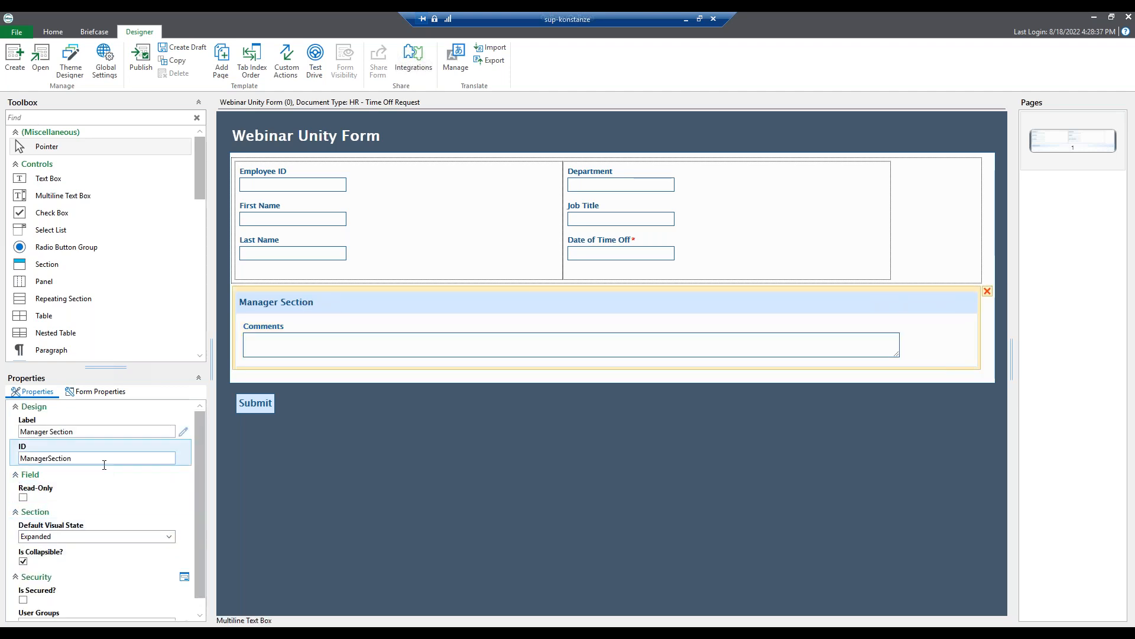
pyautogui.doubleClick(88, 459)
pyautogui.click(89, 460)
pyautogui.doubleClick(79, 460)
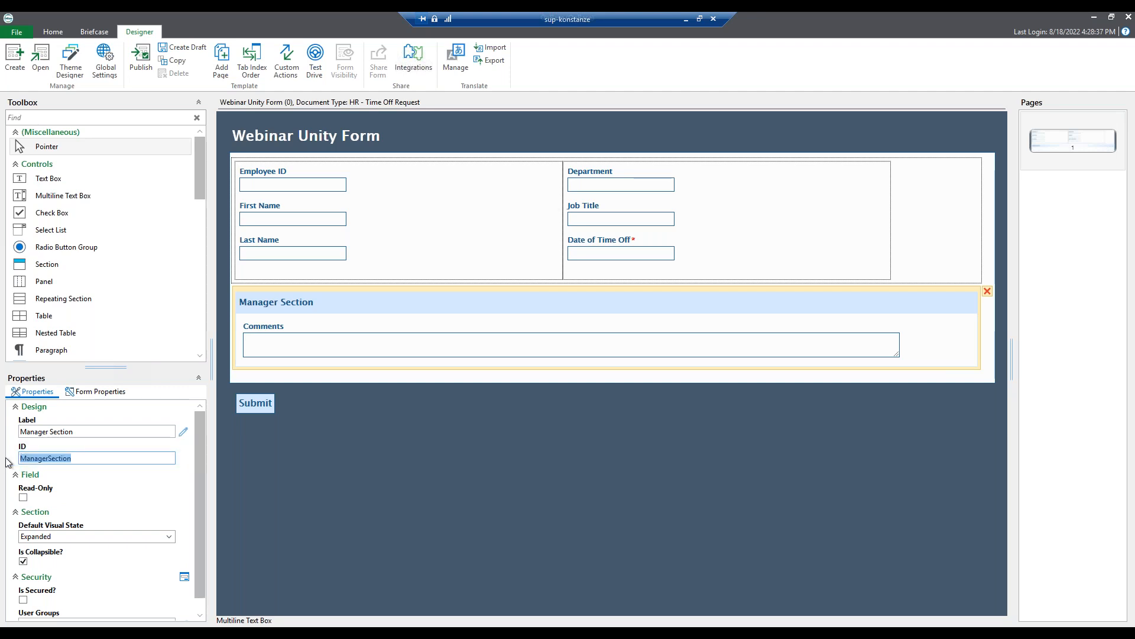
pyautogui.click(84, 456)
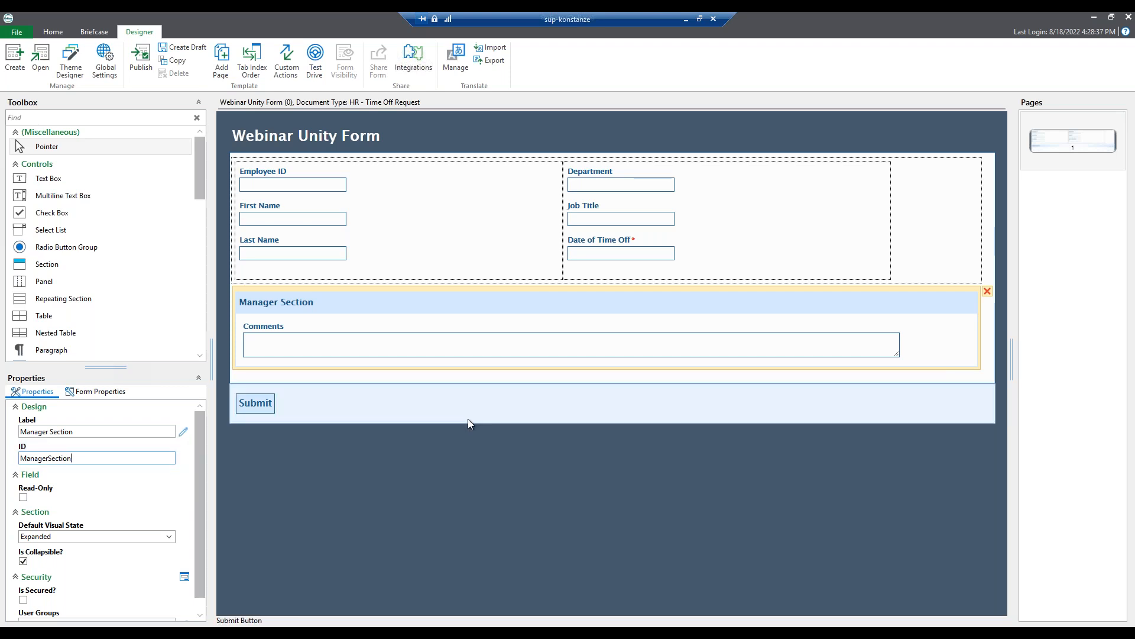
# Create a new custom action named Hide Manager Section
pyautogui.click(286, 74)
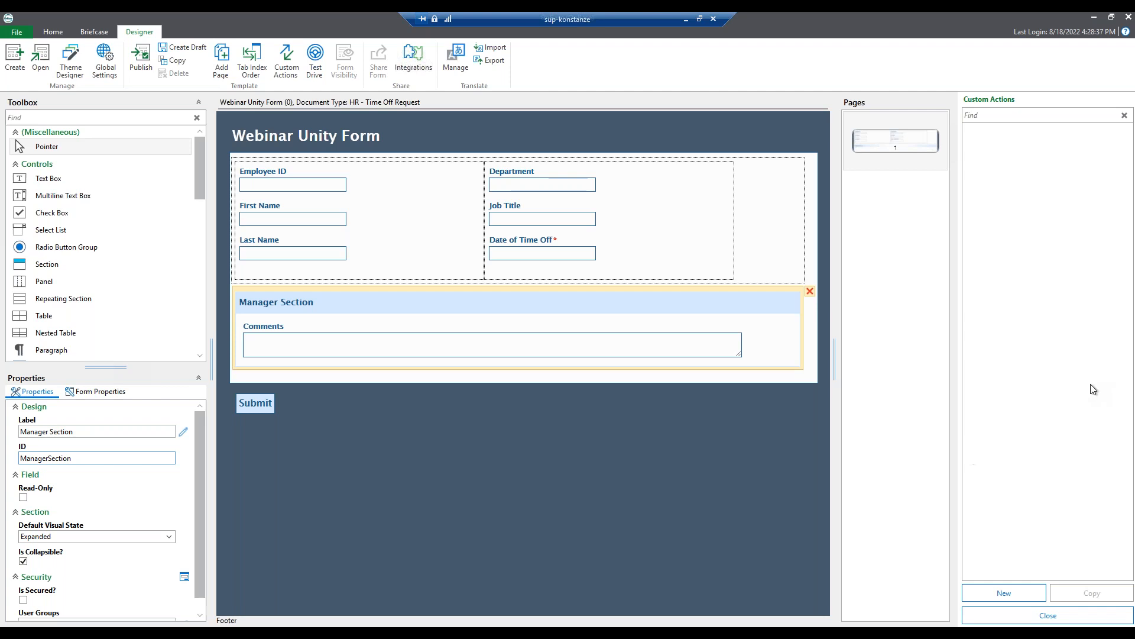
pyautogui.click(1028, 593)
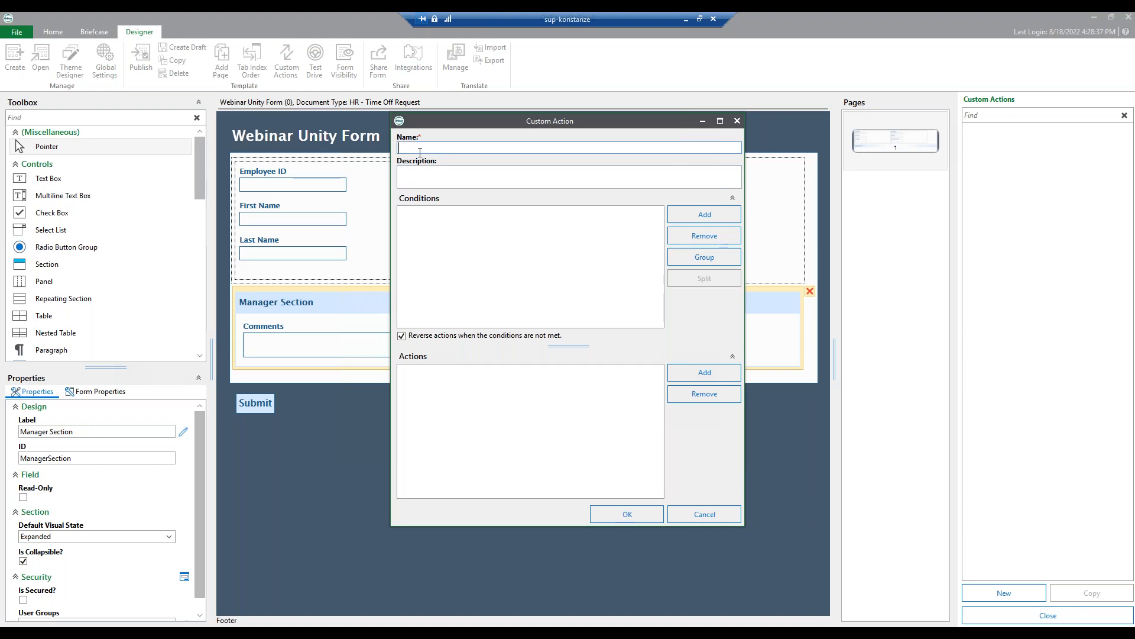
pyautogui.write('Hide Manager Section')
# Add a User is in / not in Group condition to the custom action
pyautogui.click(690, 218)
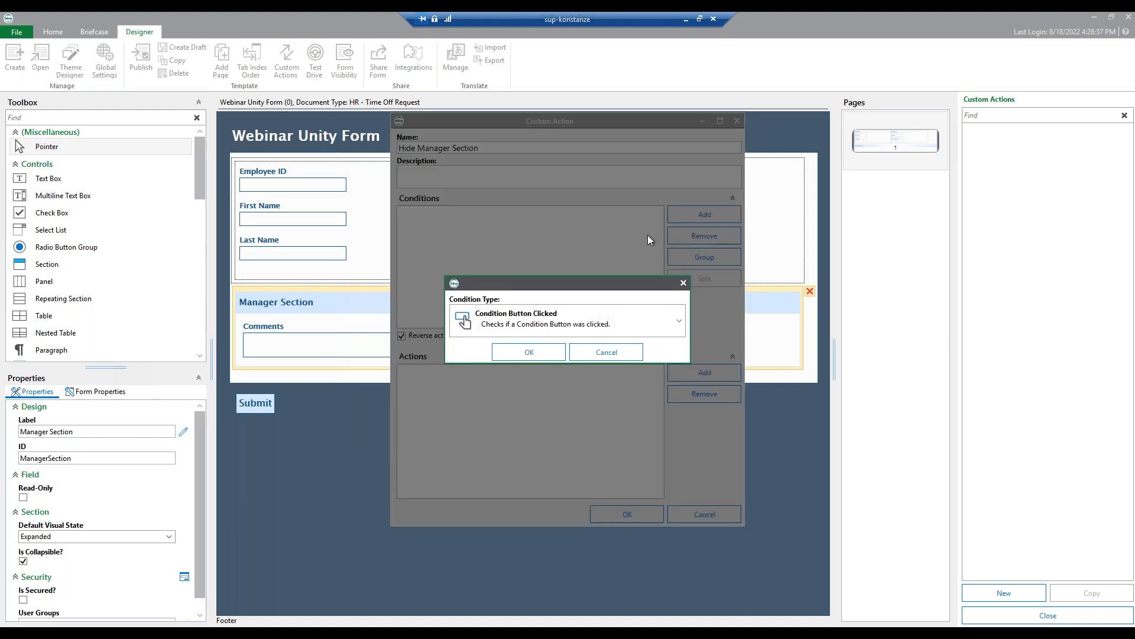
pyautogui.click(556, 315)
pyautogui.scroll(-1, 594, 369)
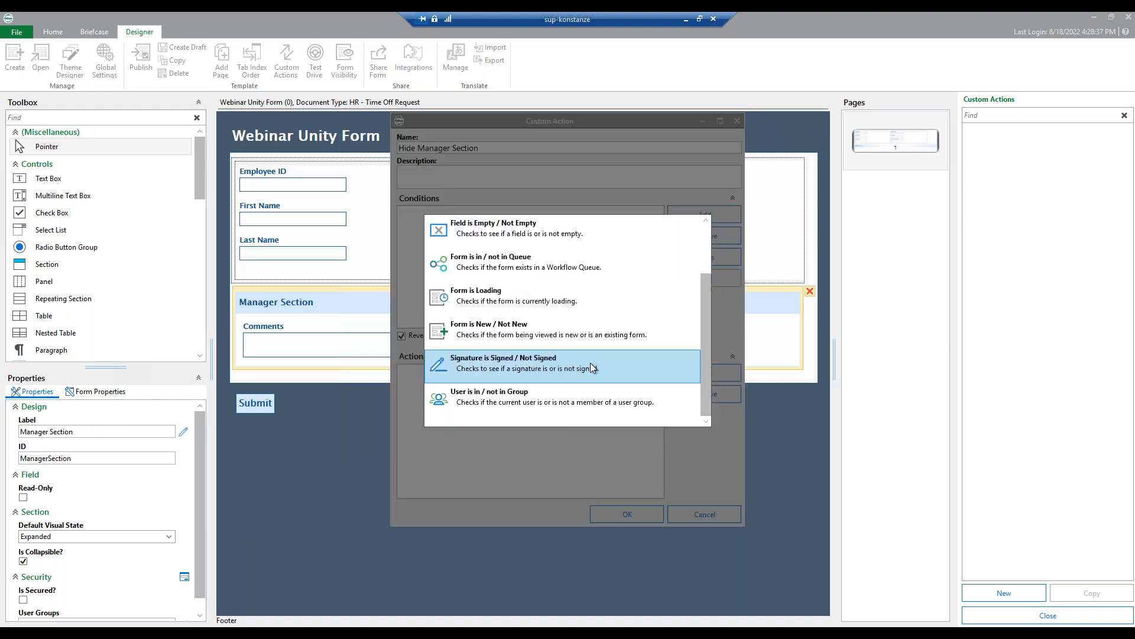
pyautogui.click(595, 406)
pyautogui.click(528, 353)
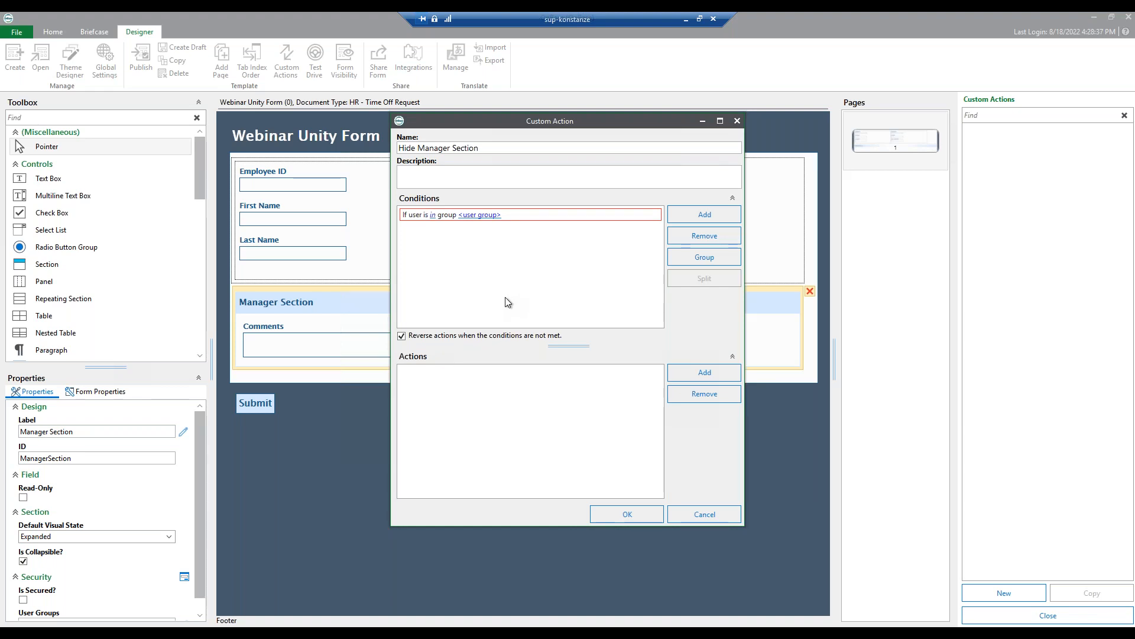
# Define the condition so that it applies when the user is not in the MANAGER group
pyautogui.click(490, 216)
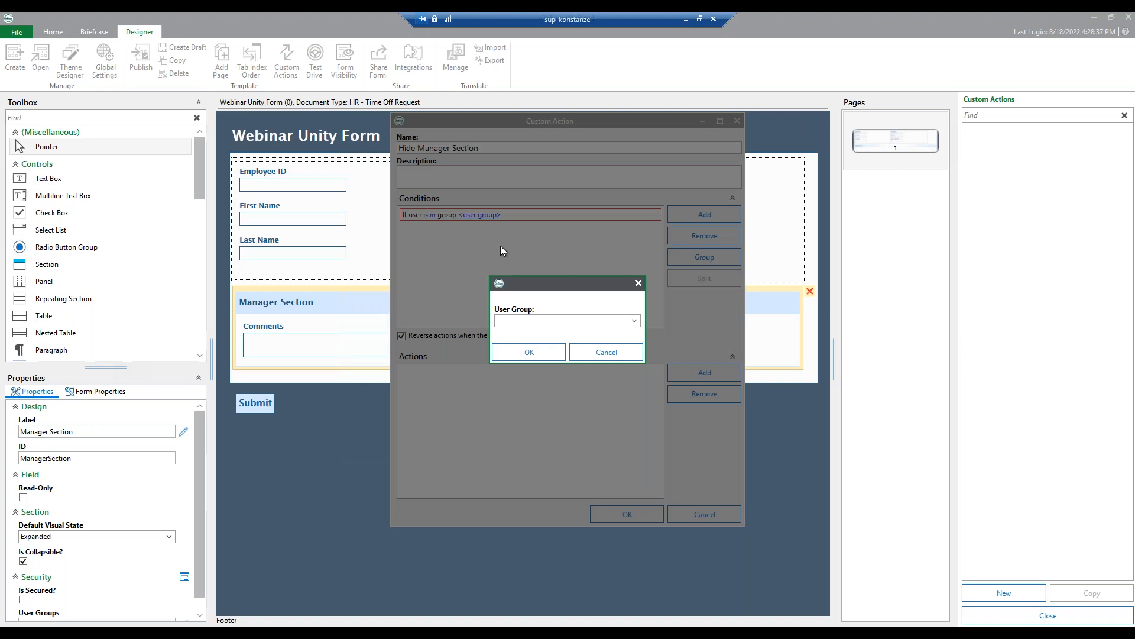
pyautogui.click(544, 322)
pyautogui.click(545, 311)
pyautogui.click(528, 352)
pyautogui.click(432, 215)
pyautogui.click(436, 235)
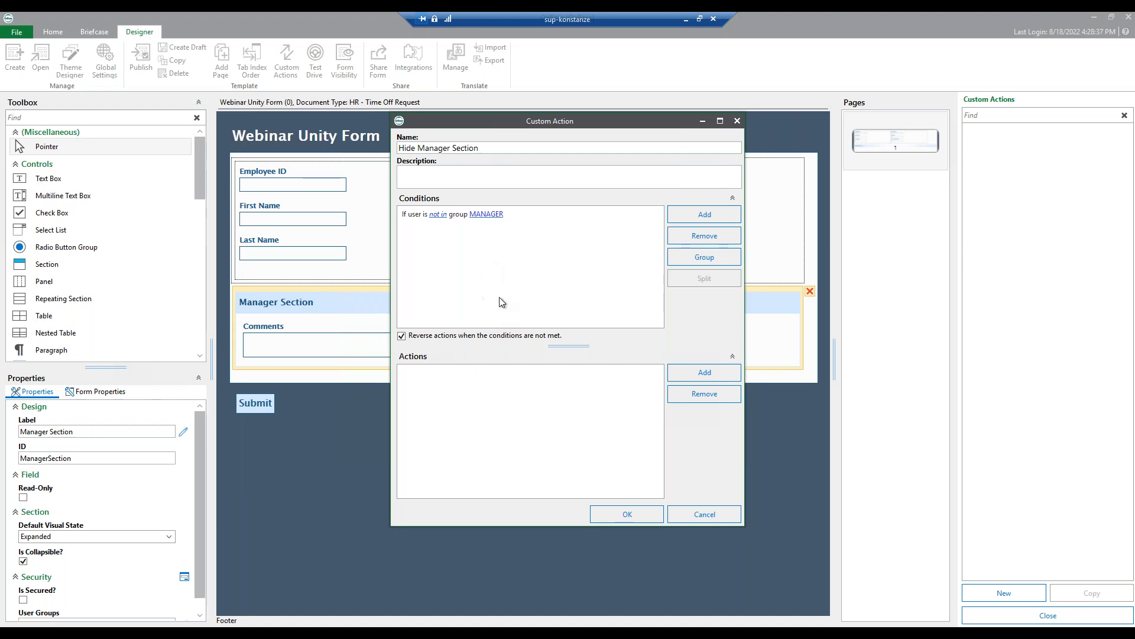
# Add a Change Element Visibility action to the custom action
pyautogui.click(704, 374)
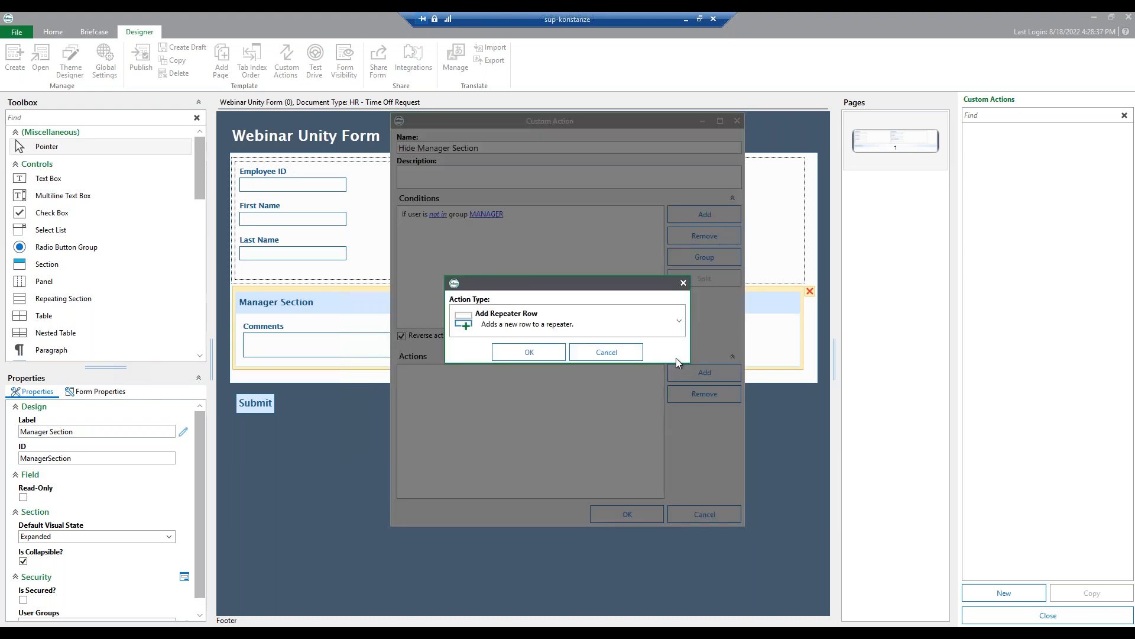
pyautogui.click(577, 313)
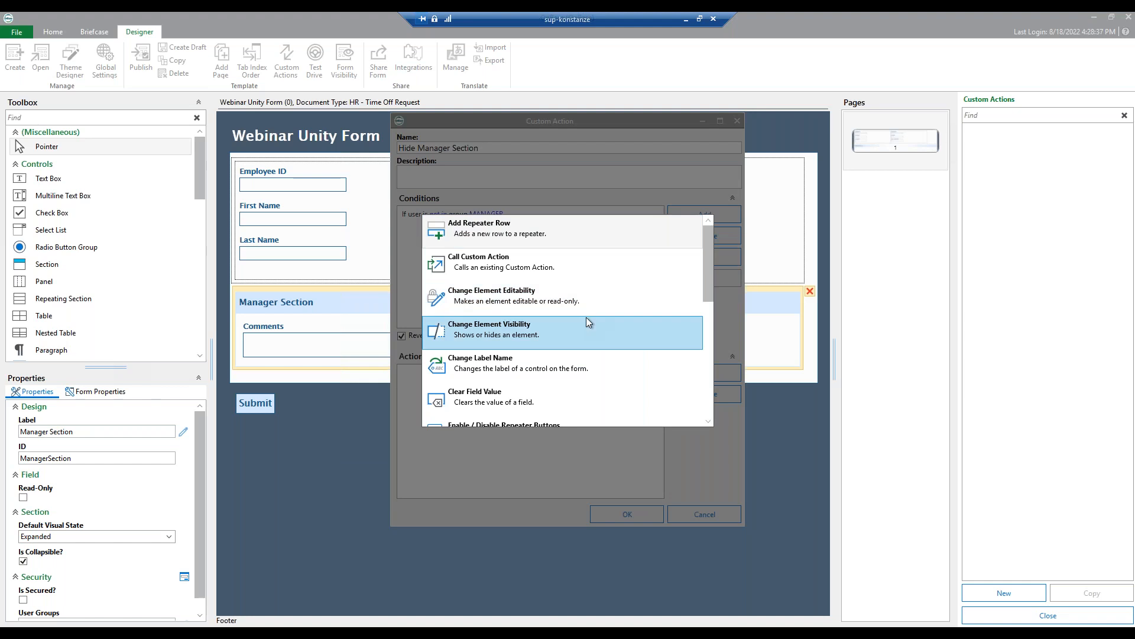
pyautogui.click(616, 333)
pyautogui.click(529, 352)
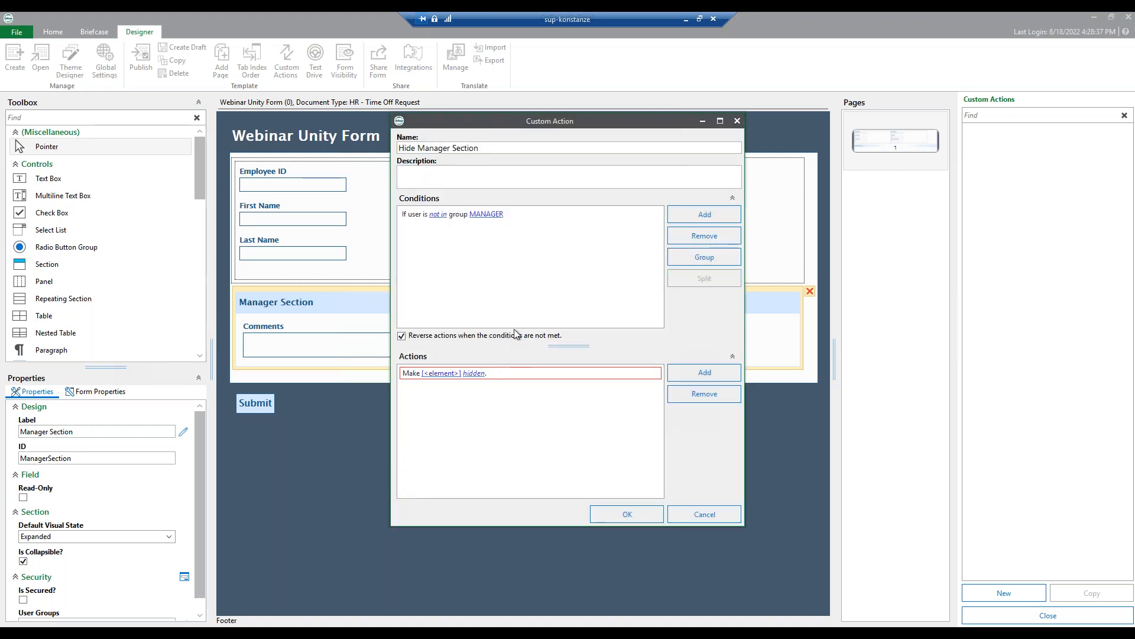
# Set the action to make the ManagerSection element hidden and save the Hide Manager Section custom action
pyautogui.click(444, 374)
pyautogui.click(559, 324)
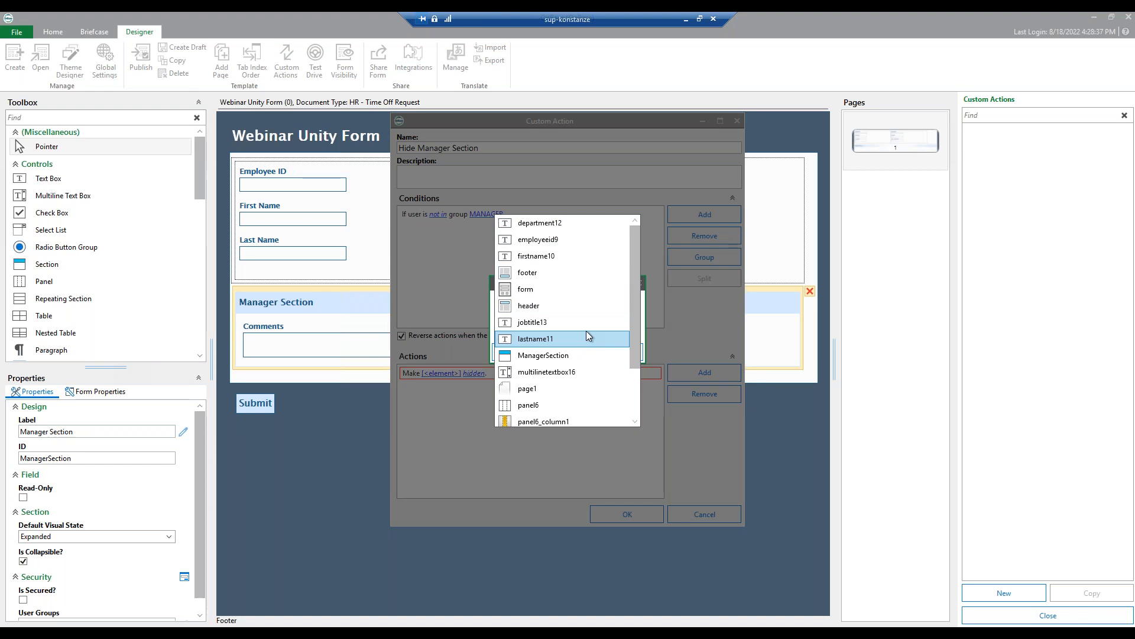
pyautogui.scroll(-1, 587, 336)
pyautogui.scroll(1, 584, 334)
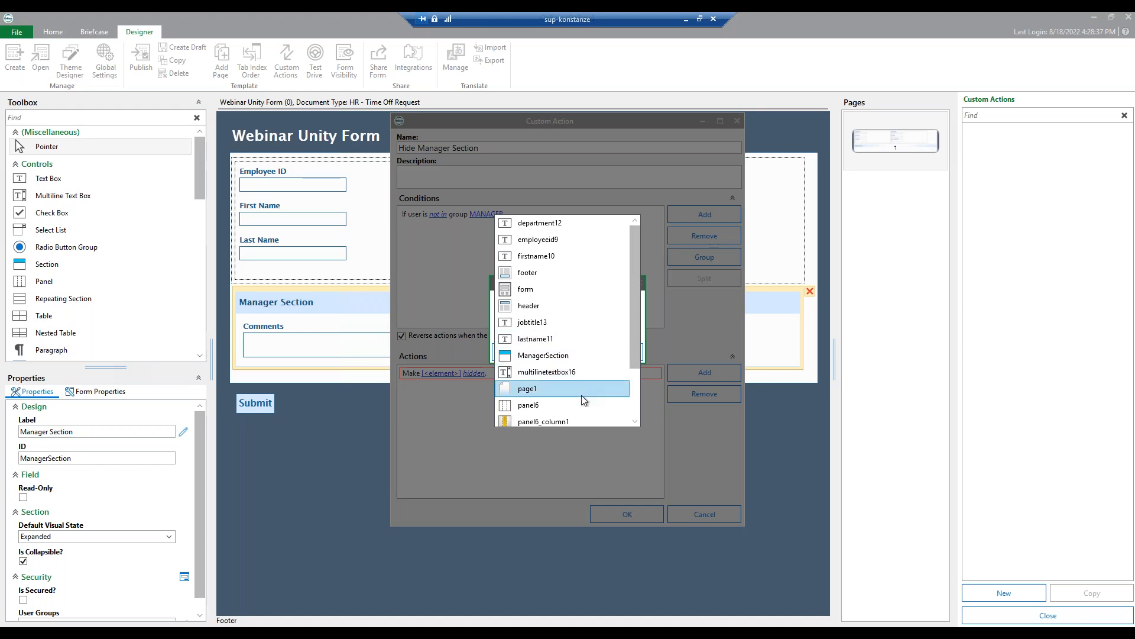
pyautogui.scroll(-1, 584, 384)
pyautogui.scroll(1, 583, 385)
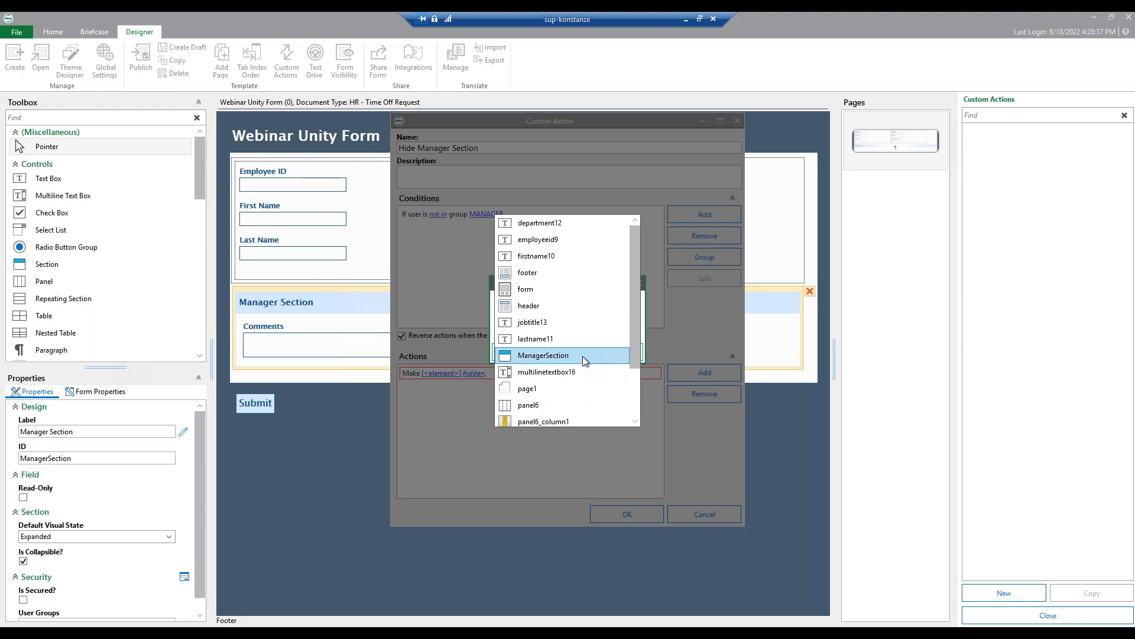
pyautogui.click(583, 356)
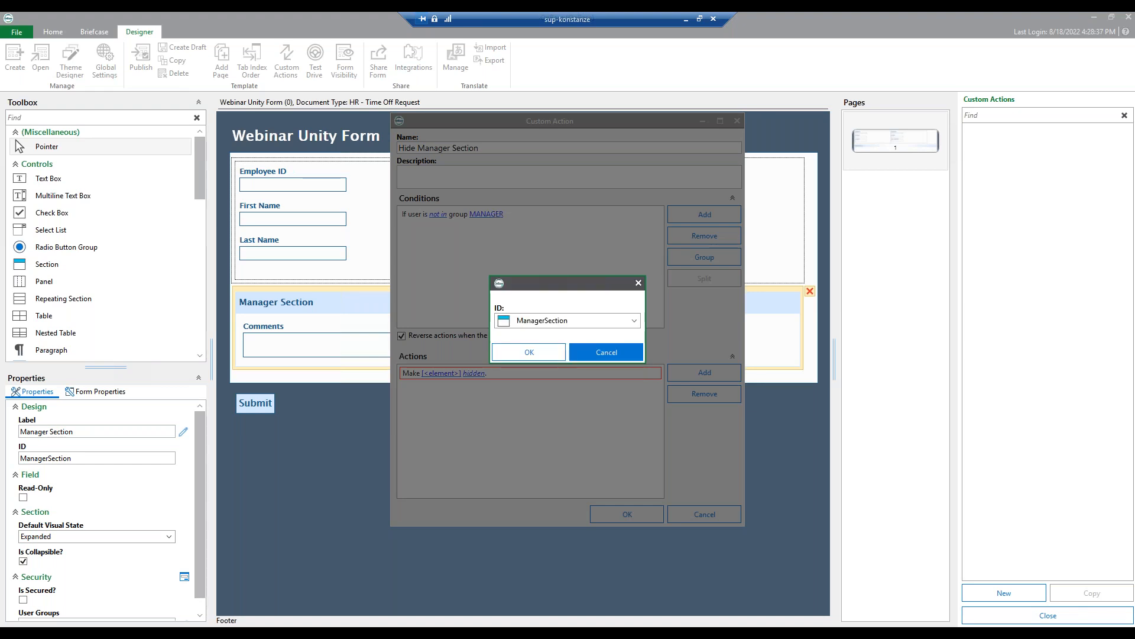
pyautogui.click(529, 353)
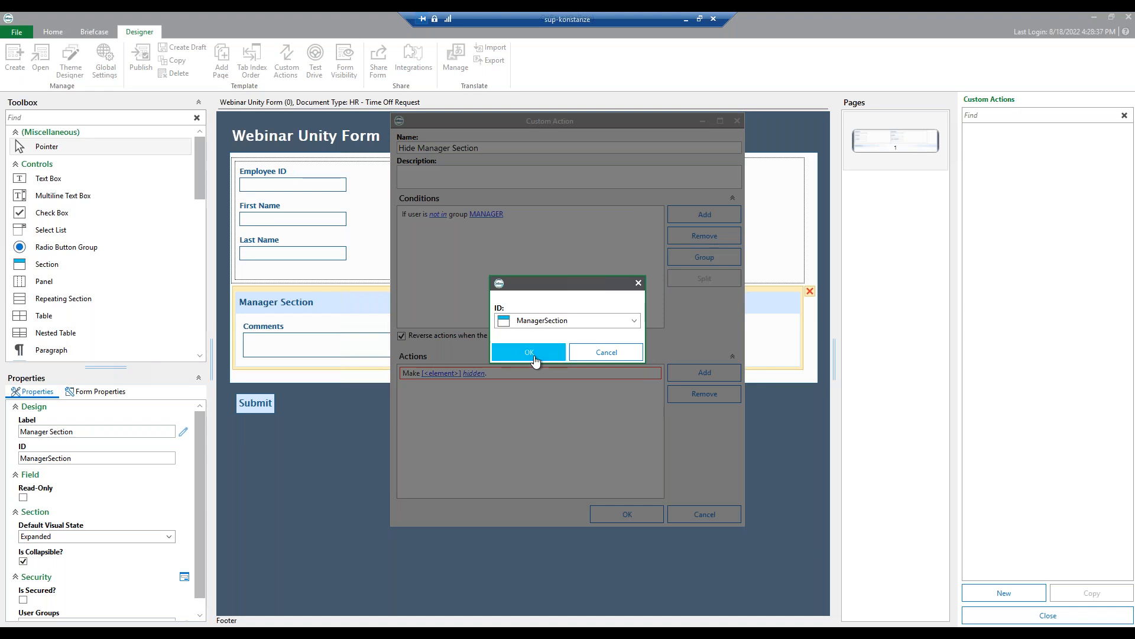
pyautogui.click(491, 373)
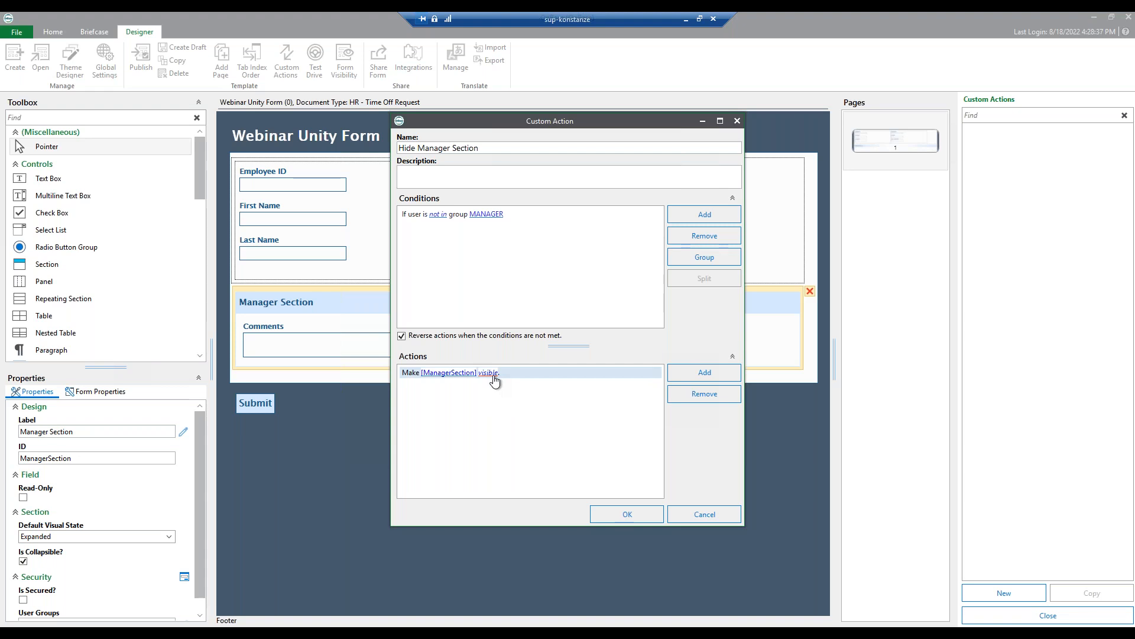
pyautogui.click(494, 374)
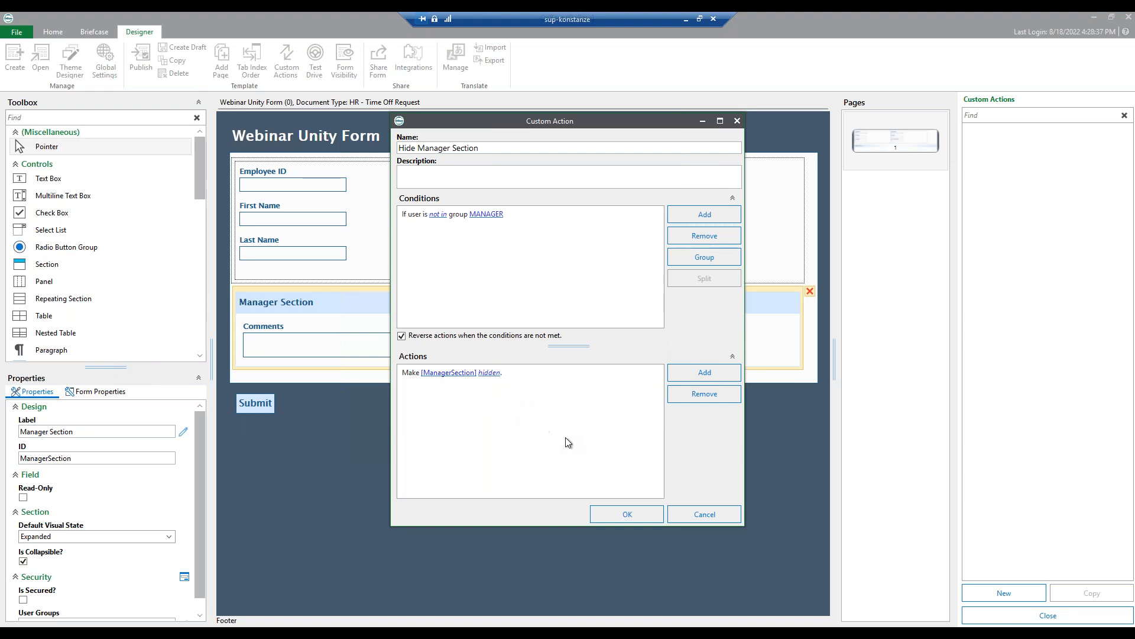
pyautogui.click(621, 514)
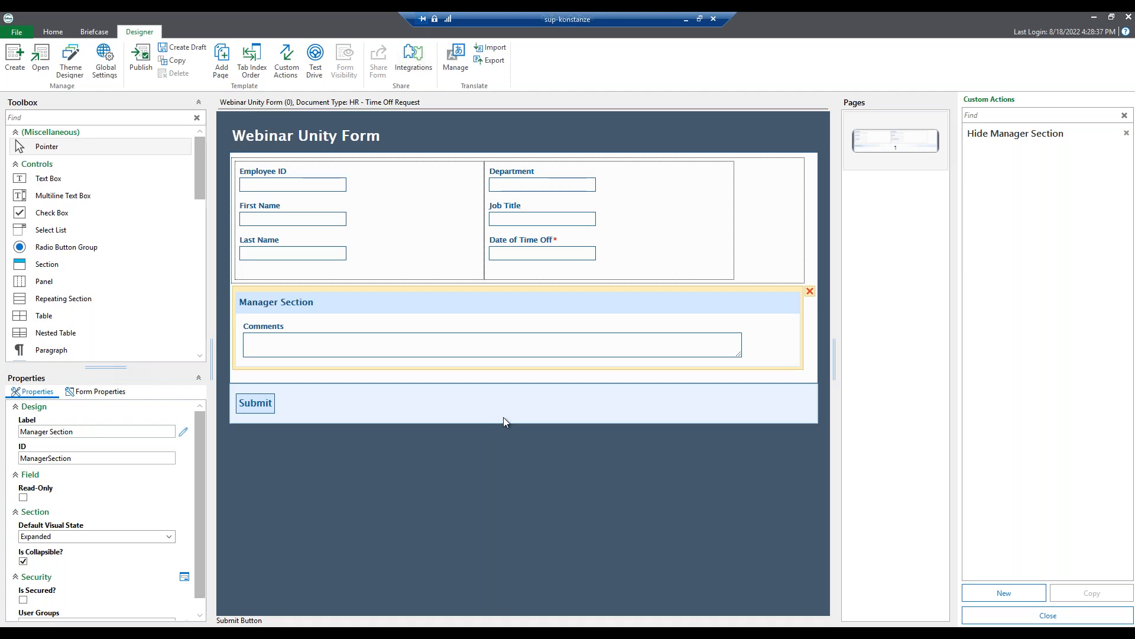
# Test drive the form by submitting it empty, and pick 8/18/2022 as the Date of Time Off
pyautogui.click(318, 74)
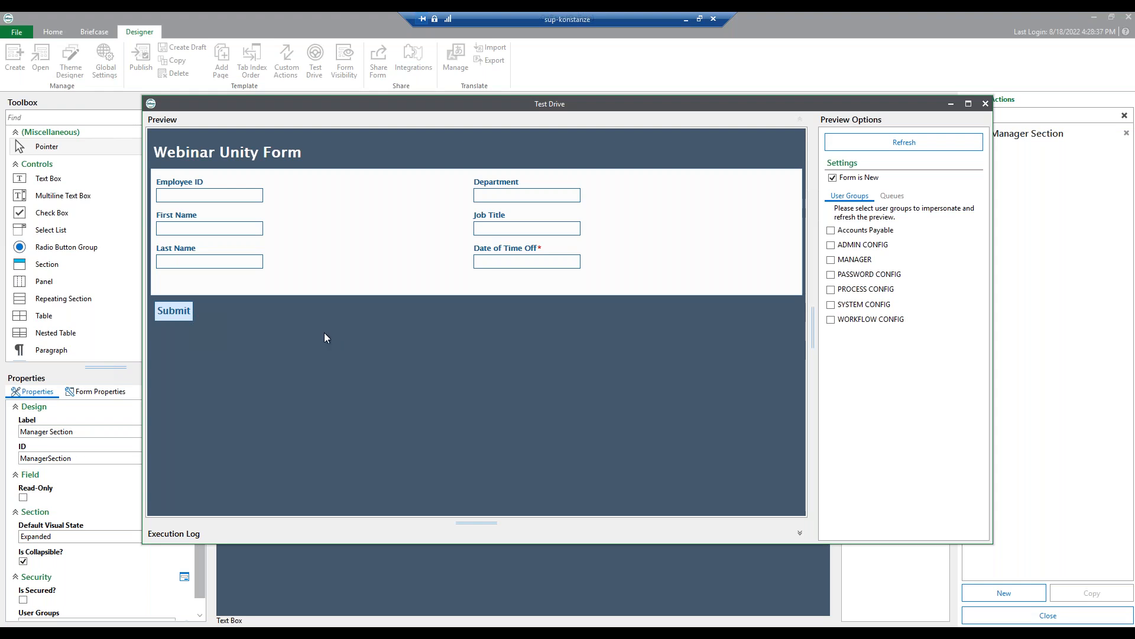
pyautogui.click(174, 311)
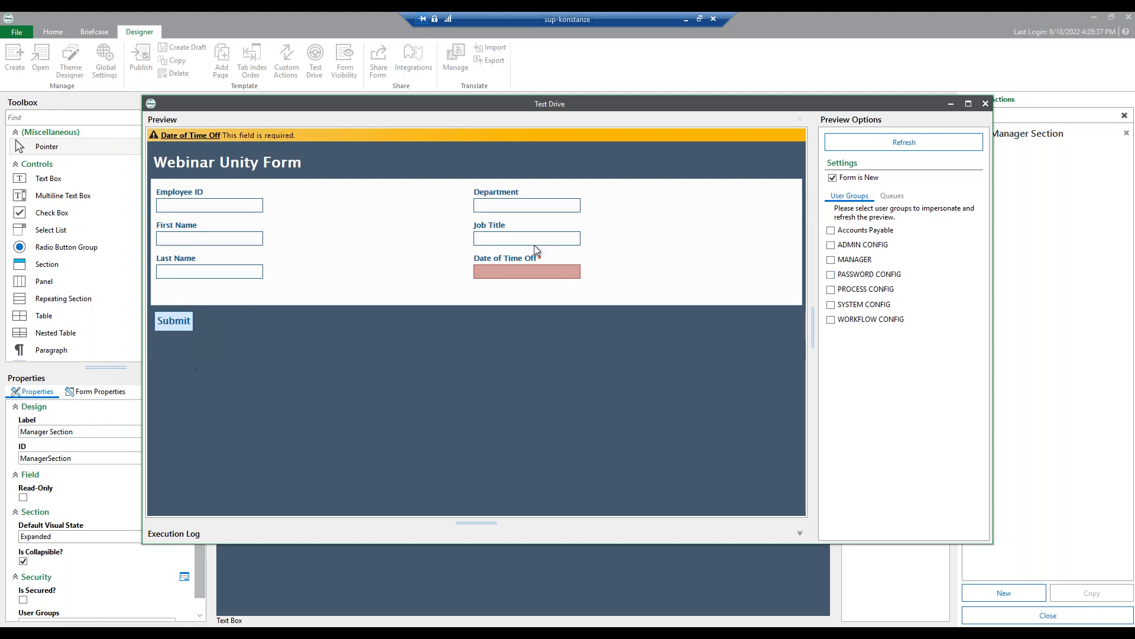
pyautogui.click(517, 268)
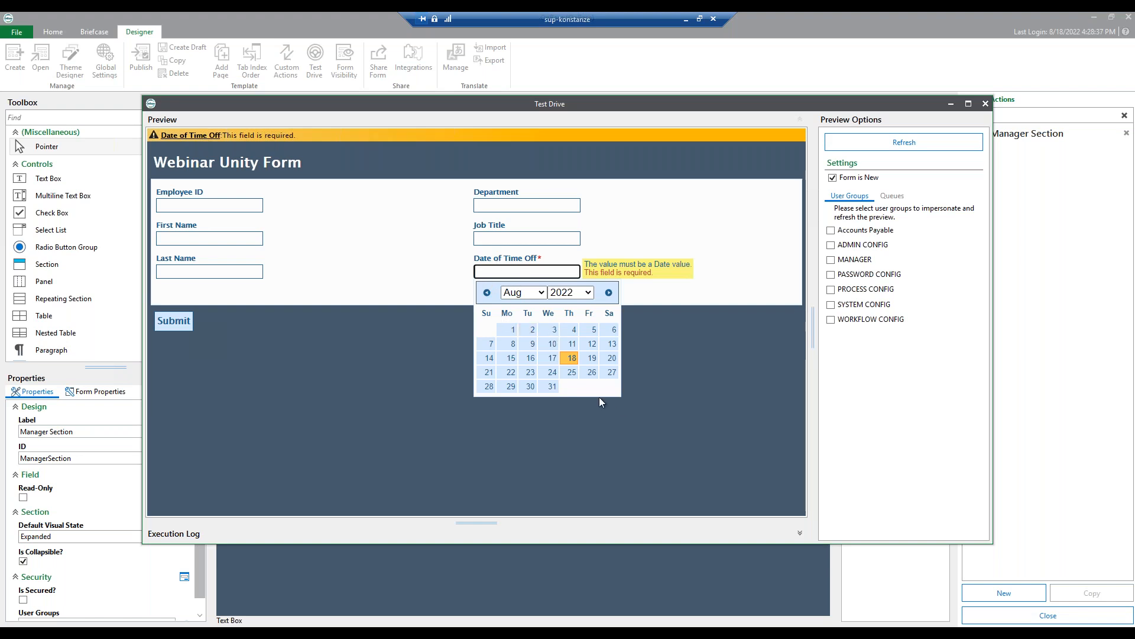
pyautogui.click(571, 358)
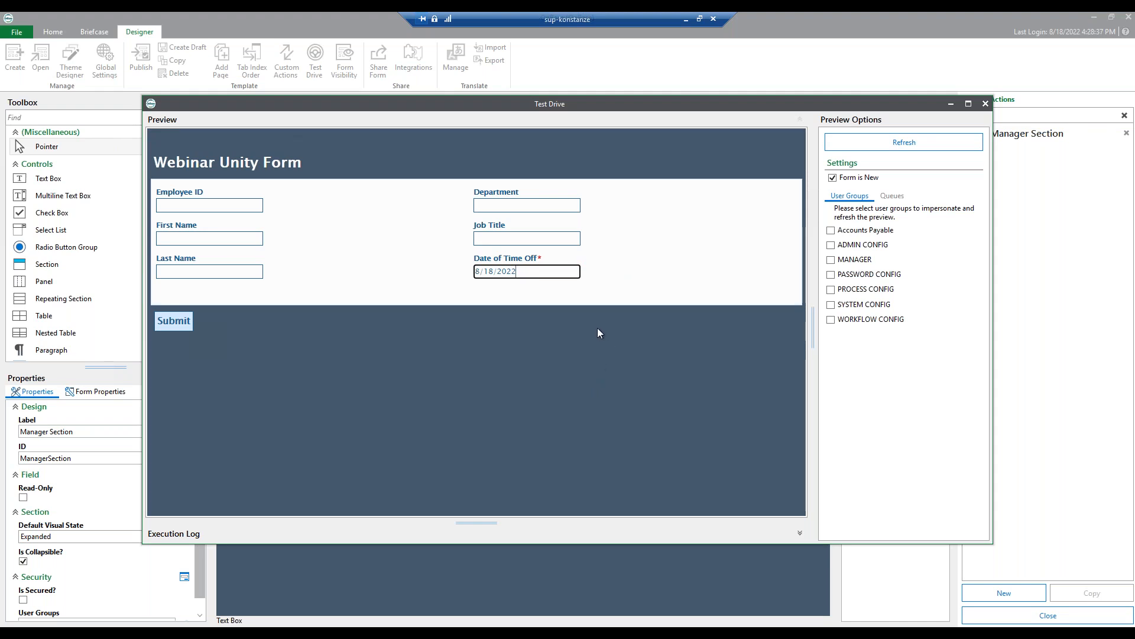
# Test the date validation by changing the Date of Time Off to the invalid value 8/18/2028392
pyautogui.click(518, 239)
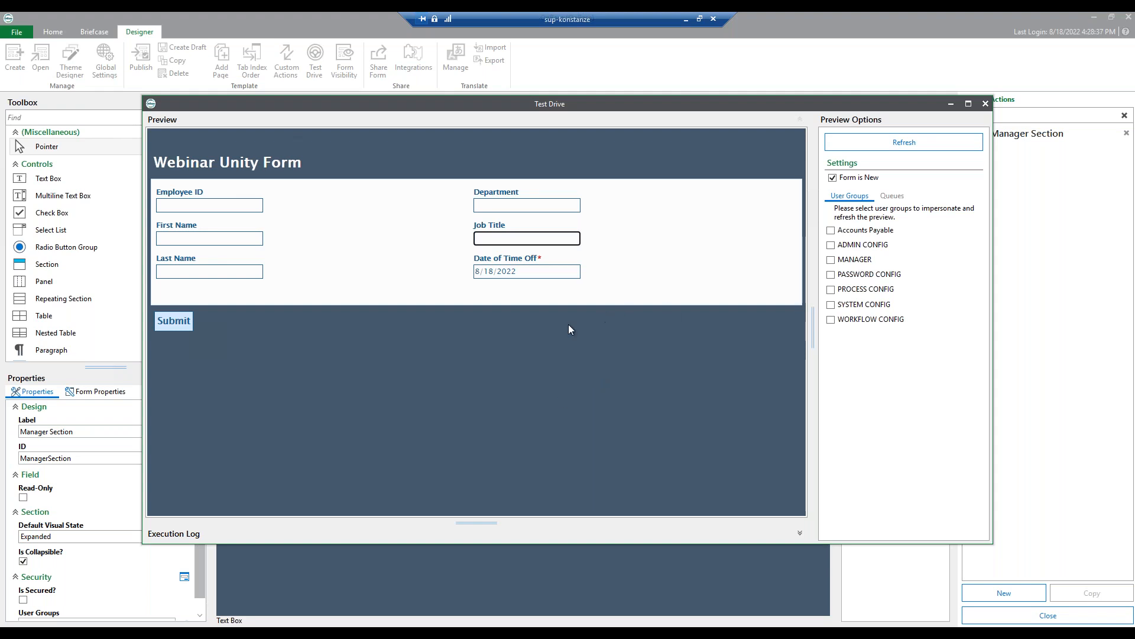
pyautogui.click(527, 272)
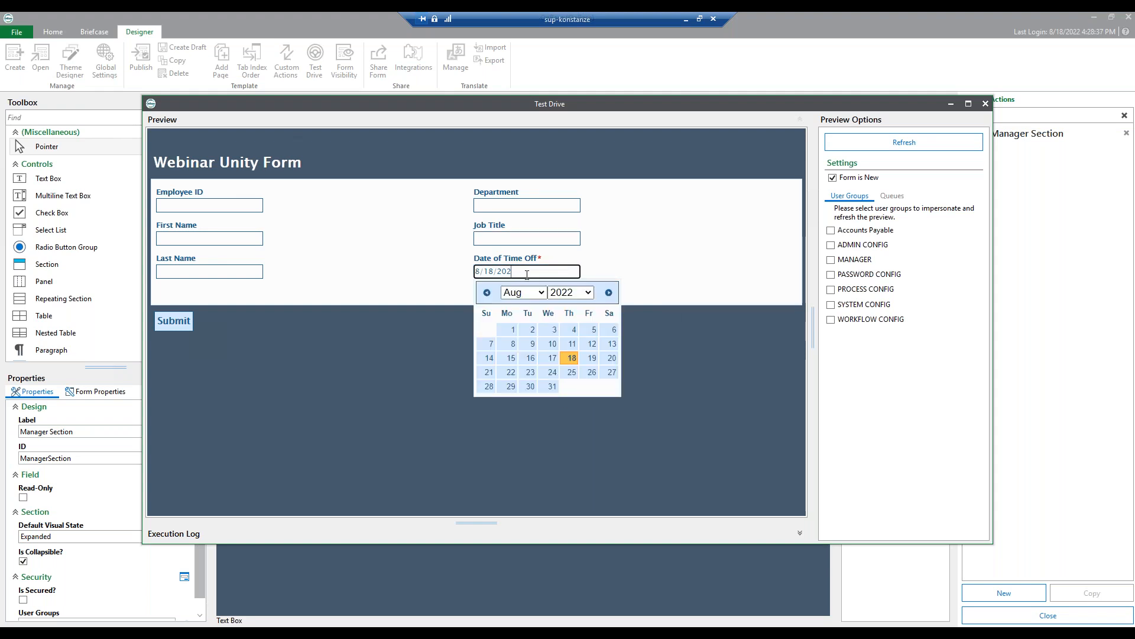
pyautogui.press('BackSpace')
pyautogui.write('1')
pyautogui.press('BackSpace')
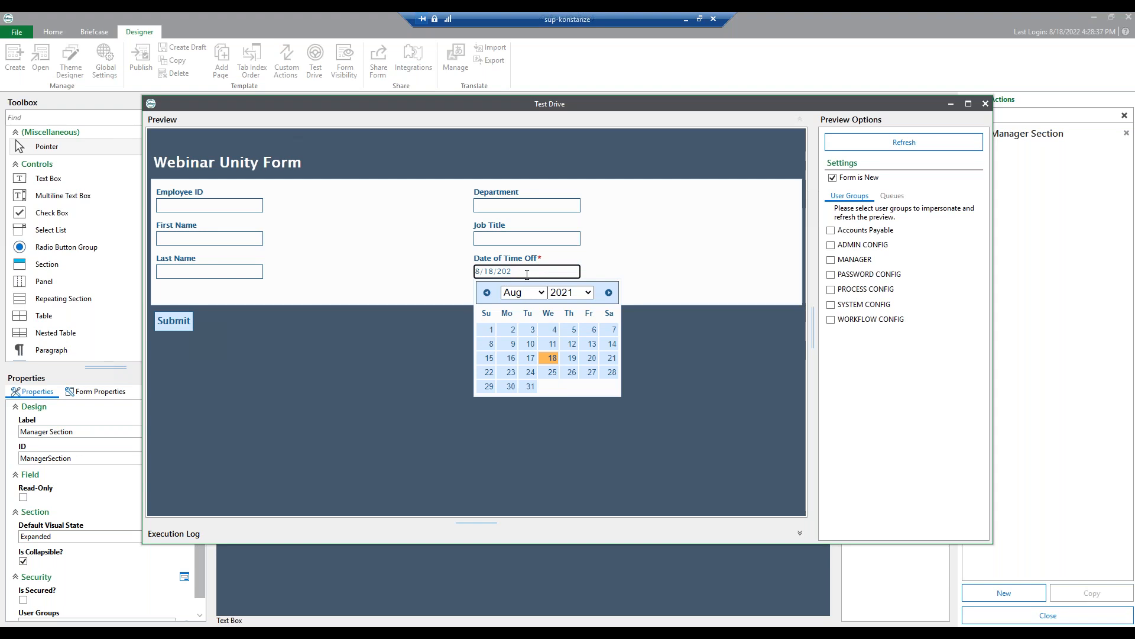
pyautogui.write('8397')
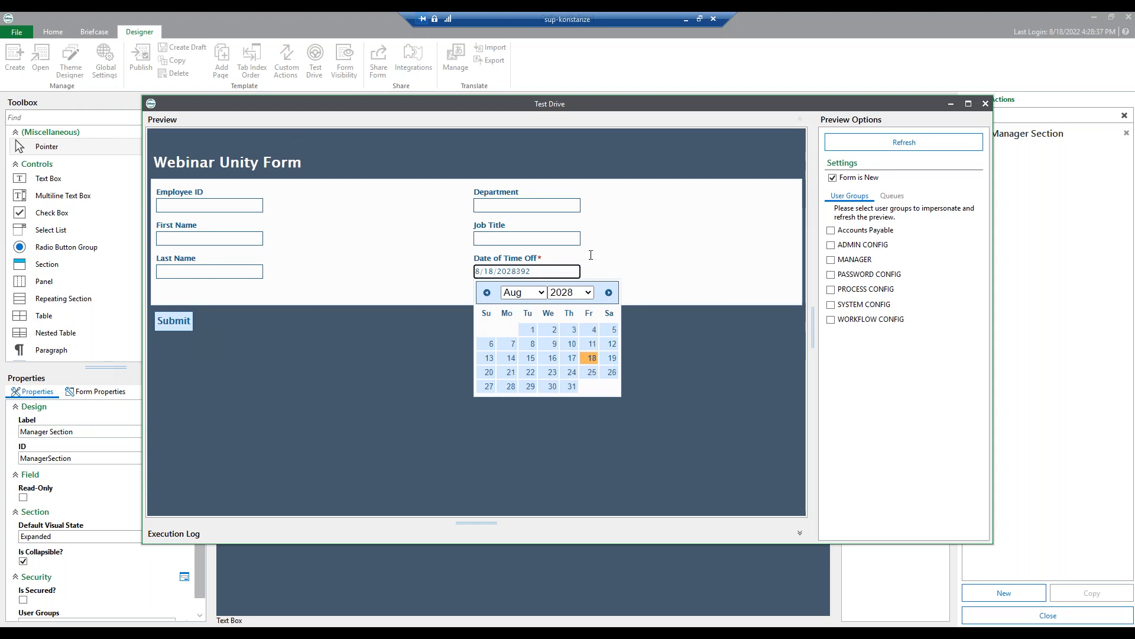
pyautogui.click(630, 246)
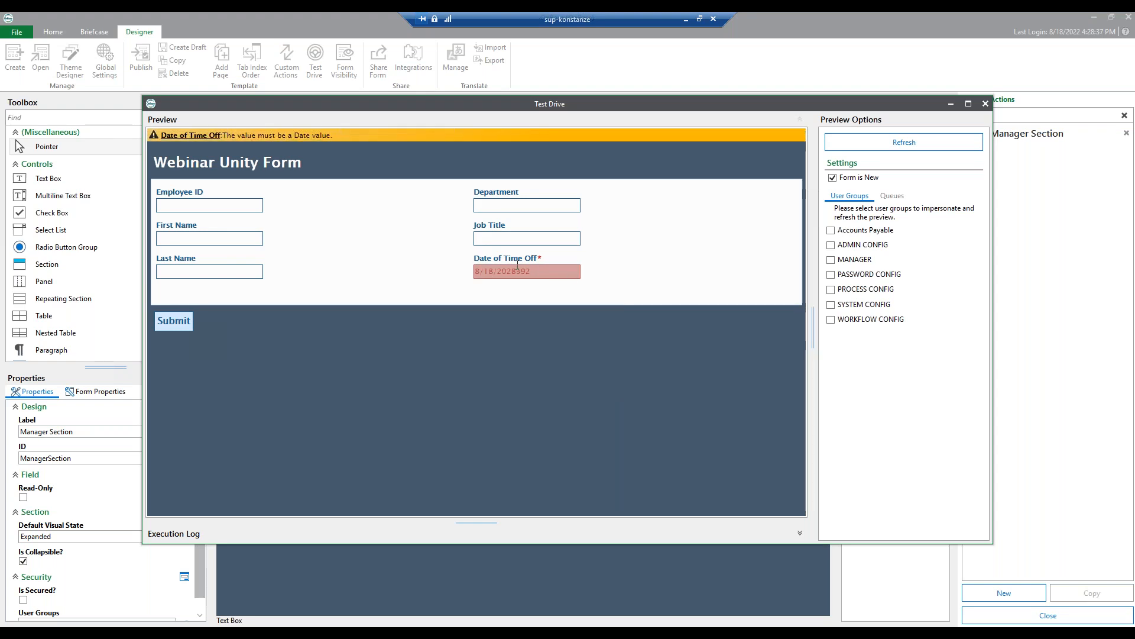
# Correct the year so that the Date of Time Off in the preview reads 8/18/2022
pyautogui.moveTo(538, 270); pyautogui.dragTo(512, 270)
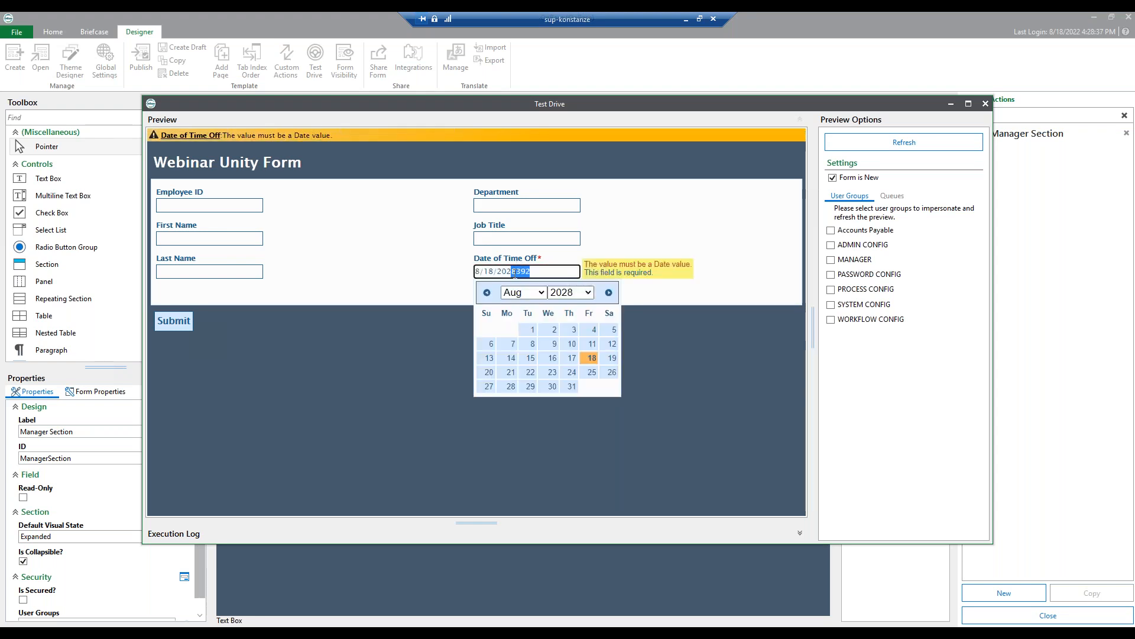
pyautogui.write('2')
pyautogui.click(715, 275)
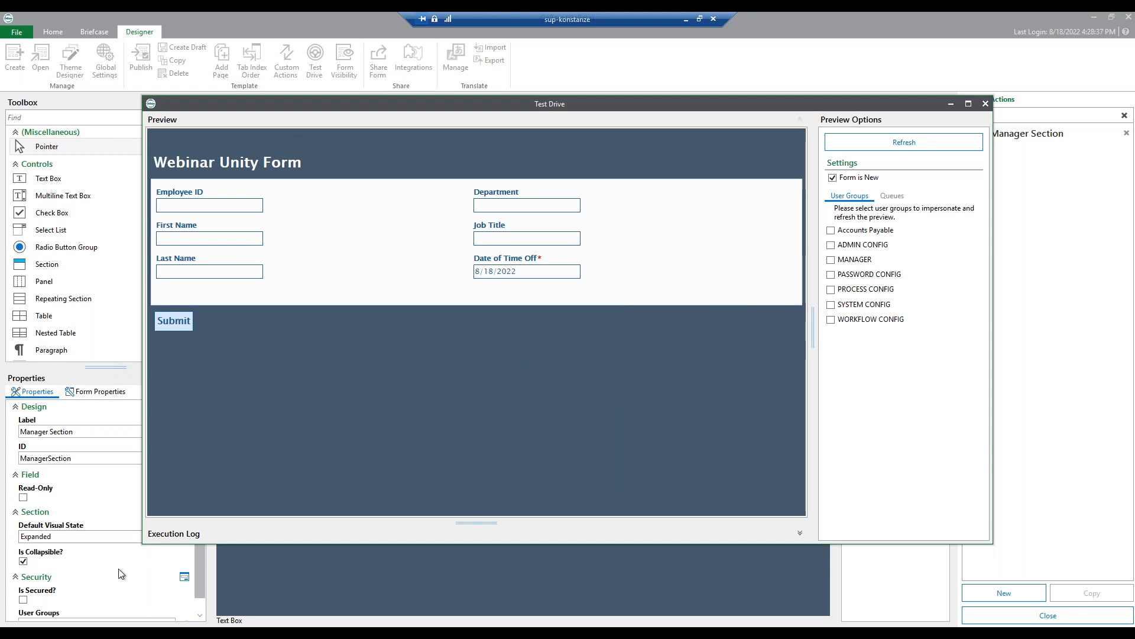
# Enter test as the Employee ID, submit the preview form and dismiss the submitted form data
pyautogui.click(211, 205)
pyautogui.write('test')
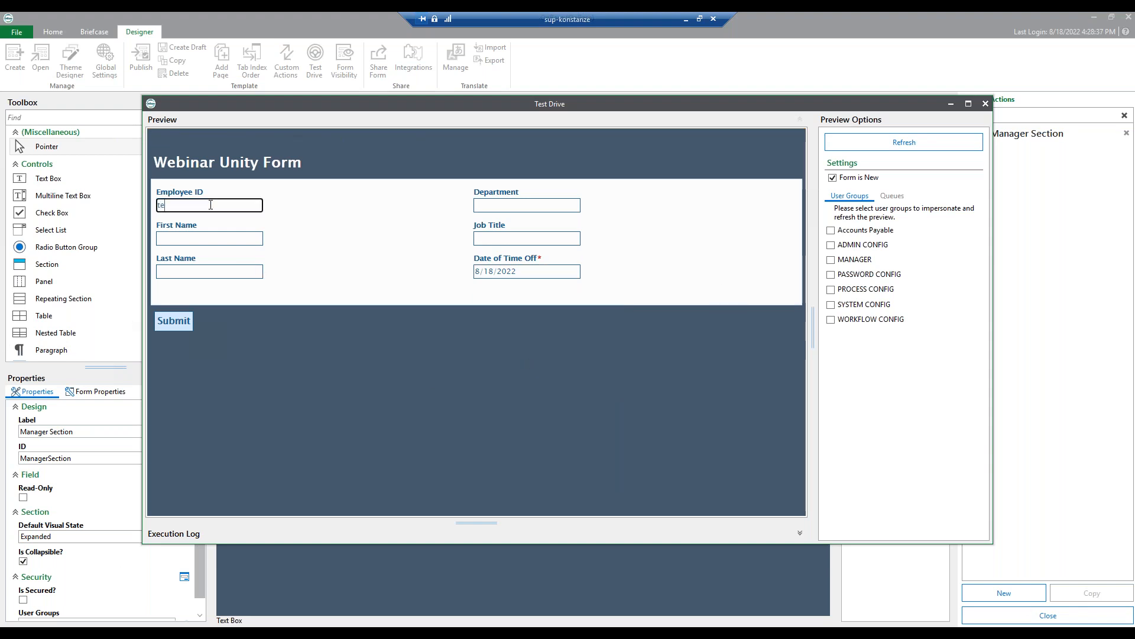
pyautogui.click(182, 320)
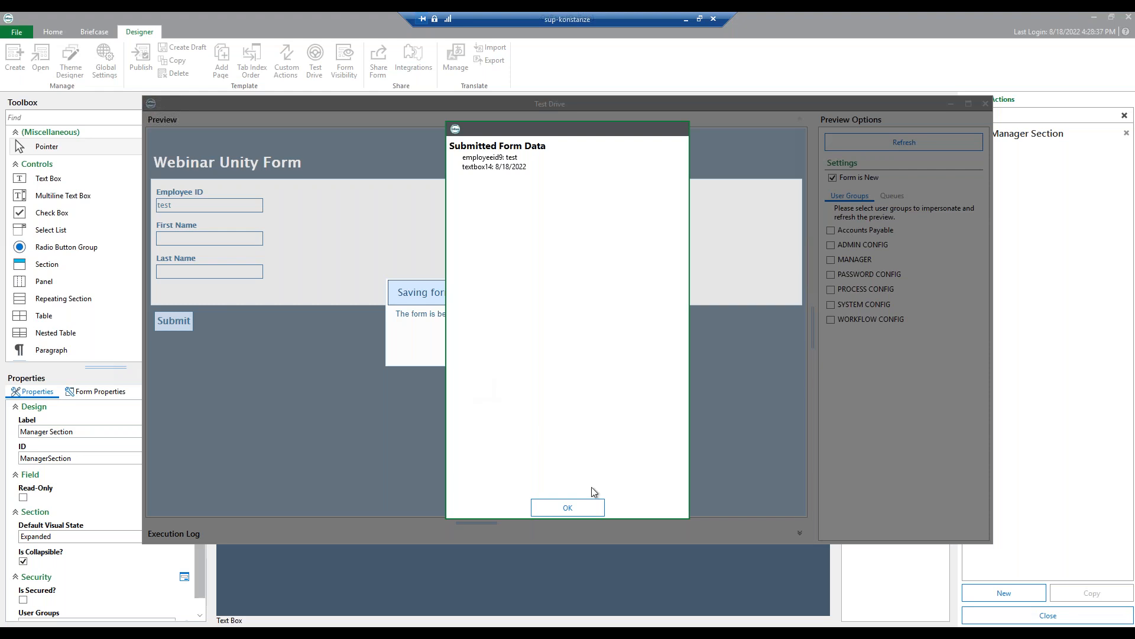
pyautogui.click(579, 505)
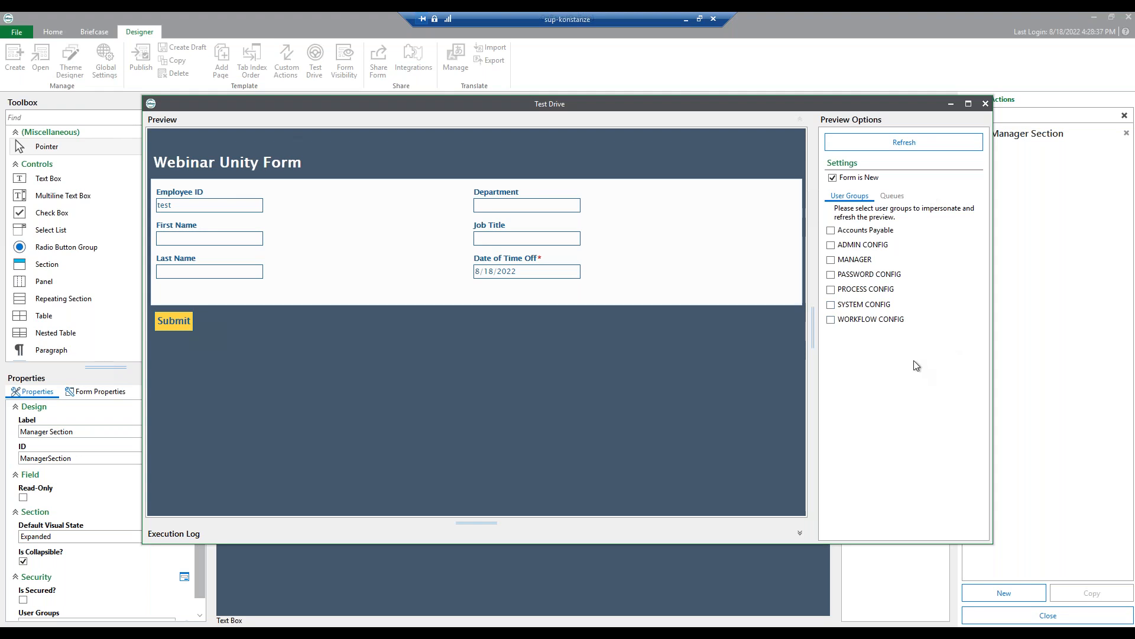
# Impersonate the MANAGER user group with Form is New enabled and refresh the preview to check the manager section's visibility
pyautogui.click(833, 178)
pyautogui.click(833, 178)
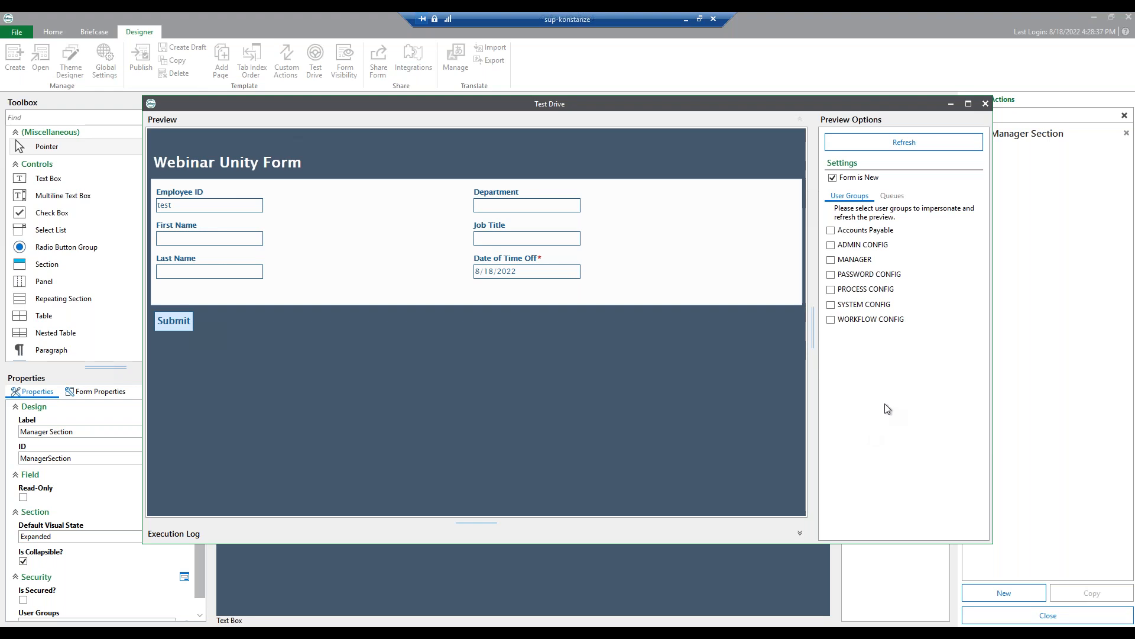
pyautogui.click(840, 260)
pyautogui.click(955, 147)
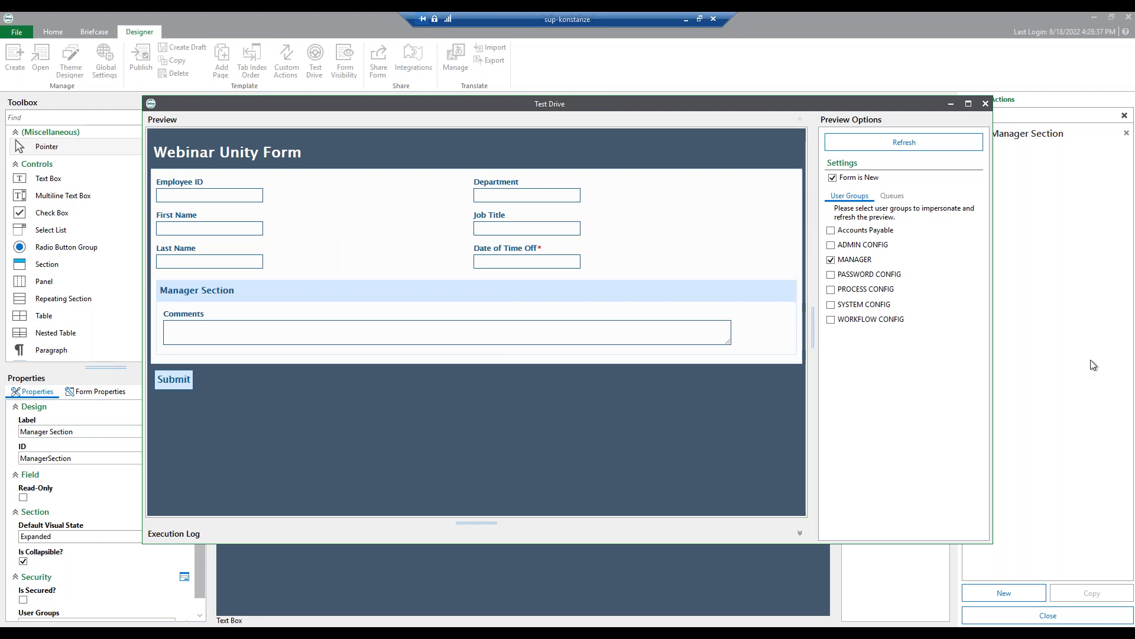
# Refresh the preview impersonating only the Accounts Payable group instead of MANAGER, and close the test drive
pyautogui.click(844, 259)
pyautogui.click(833, 230)
pyautogui.click(904, 142)
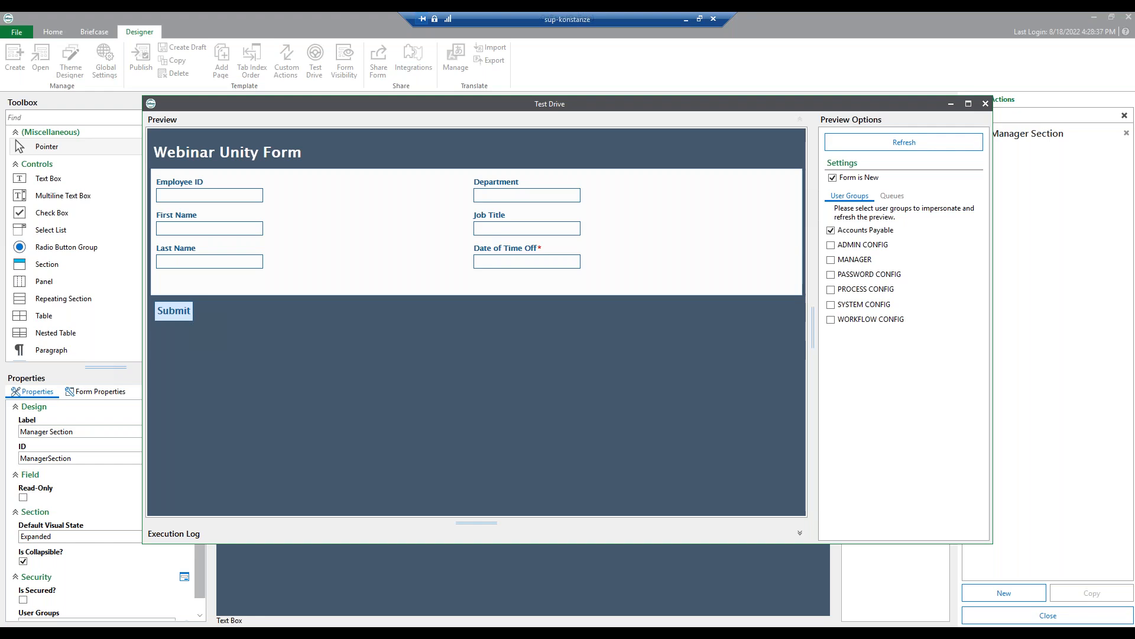
pyautogui.click(985, 103)
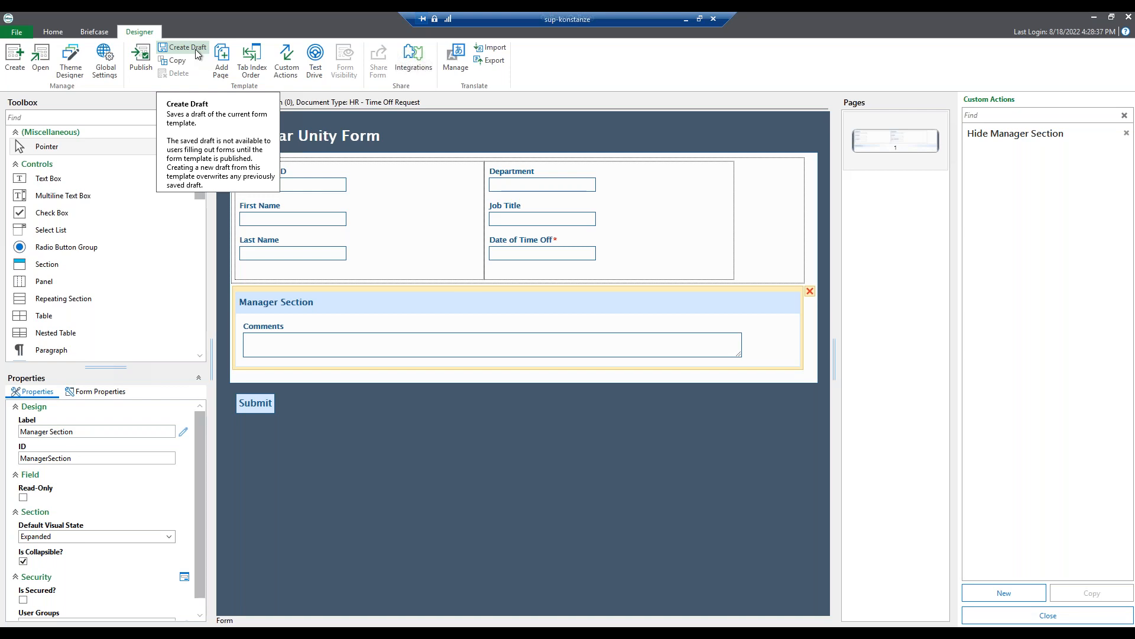
# Publish the Webinar Unity Form template without a comment
pyautogui.click(145, 55)
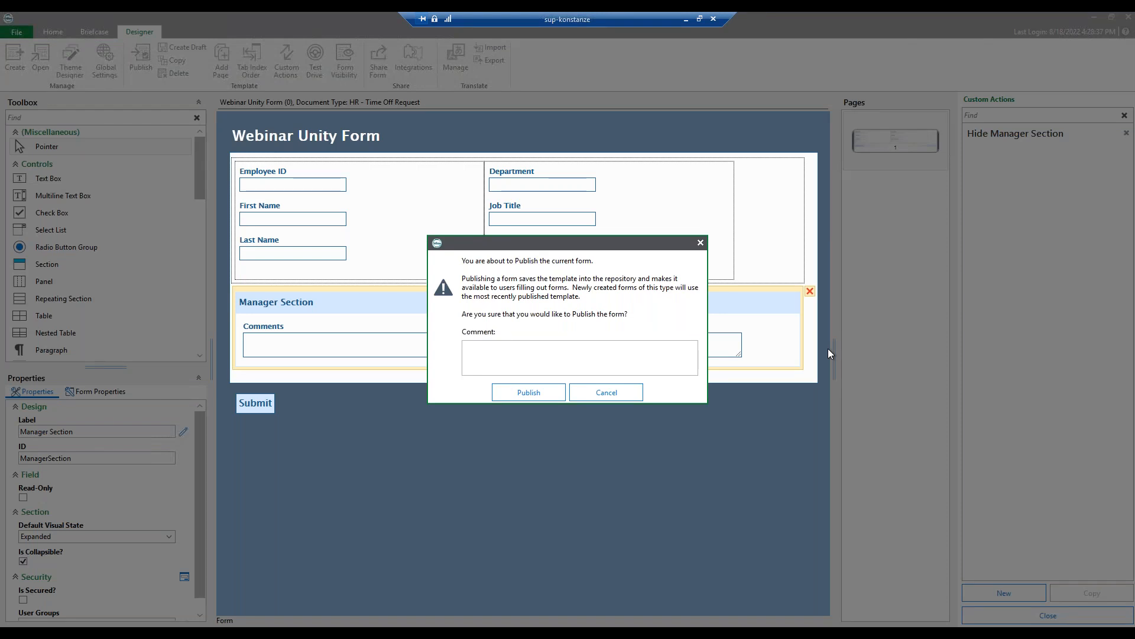
pyautogui.click(517, 349)
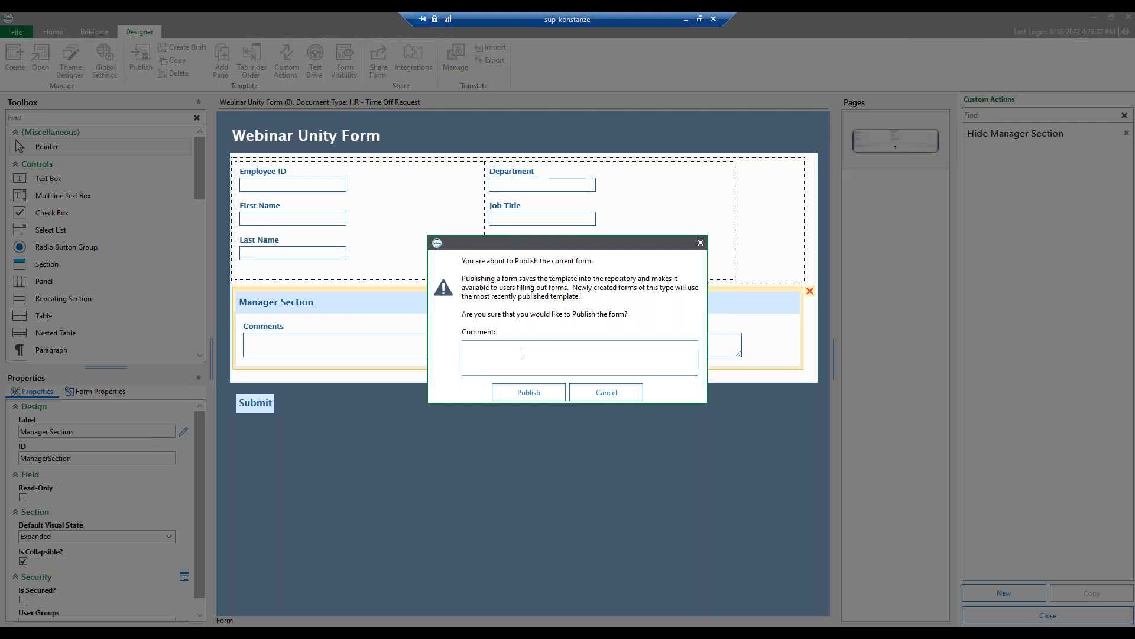
pyautogui.click(528, 392)
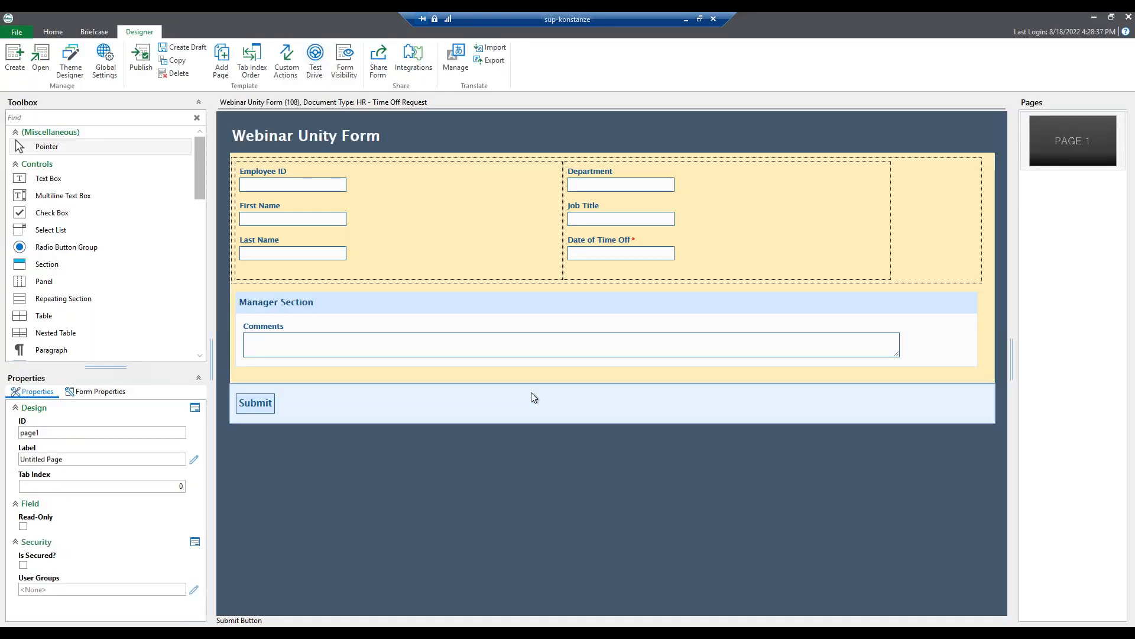
# Open the published Webinar Unity Form from the Human Resources forms to view it as a form user
pyautogui.click(45, 35)
pyautogui.click(388, 62)
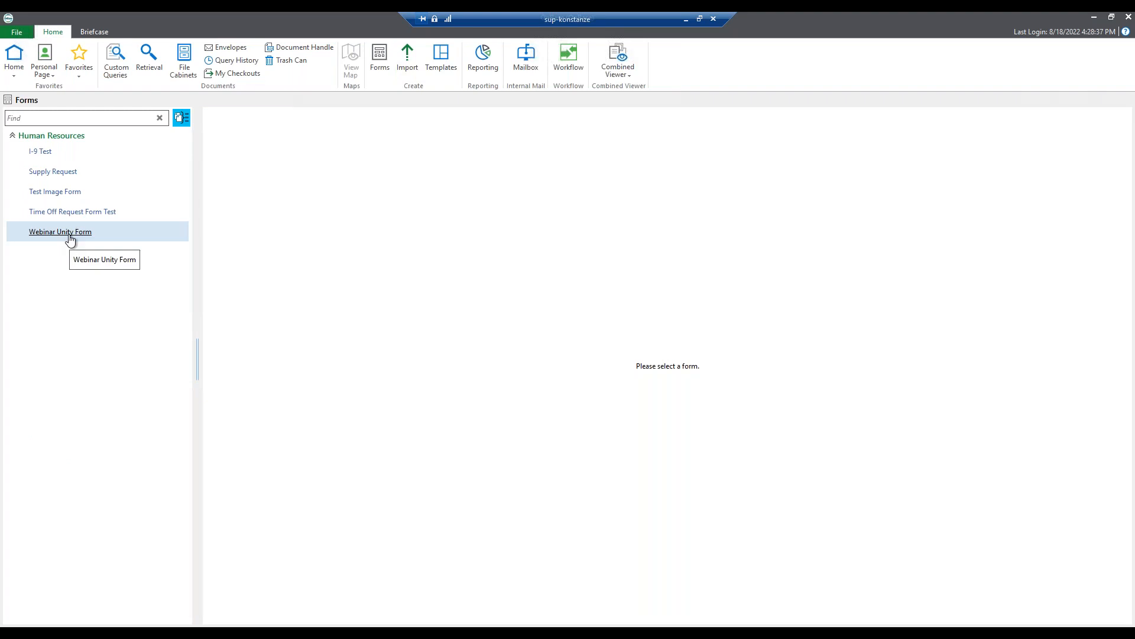
pyautogui.click(66, 235)
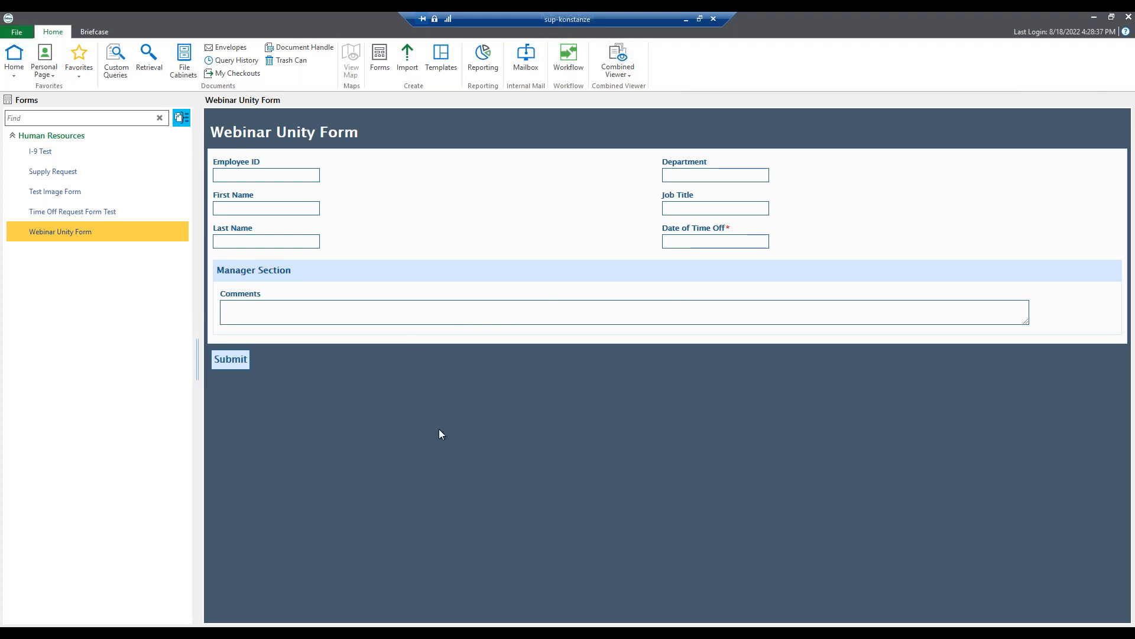
# Open the Forms Designer and start a new form template of the Image Form type
pyautogui.click(17, 32)
pyautogui.moveTo(43, 194)
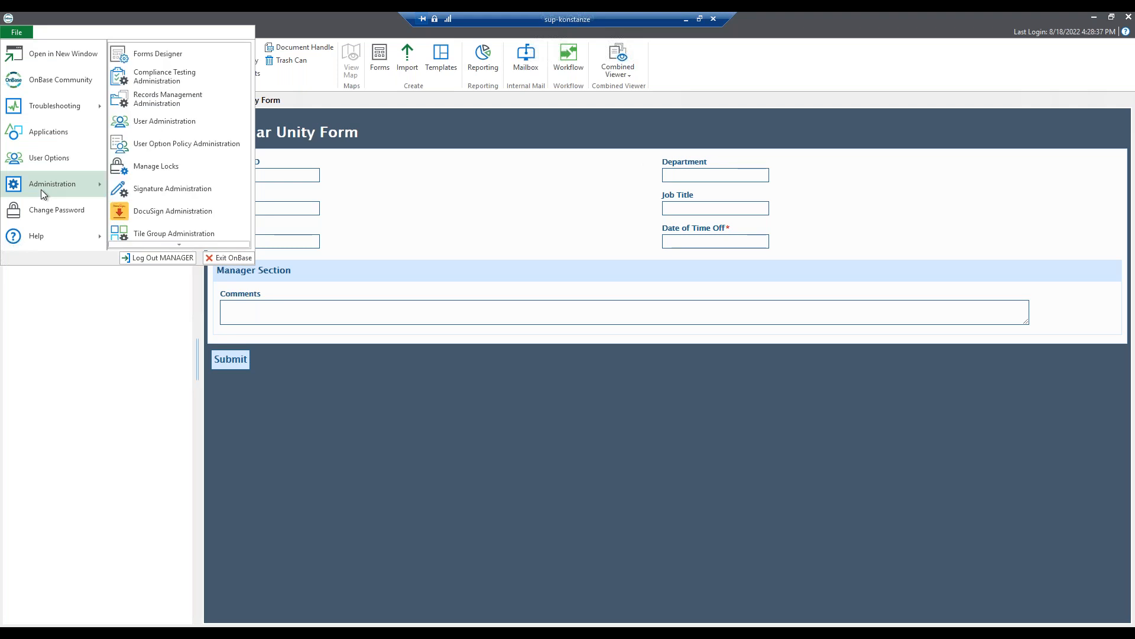
pyautogui.click(173, 57)
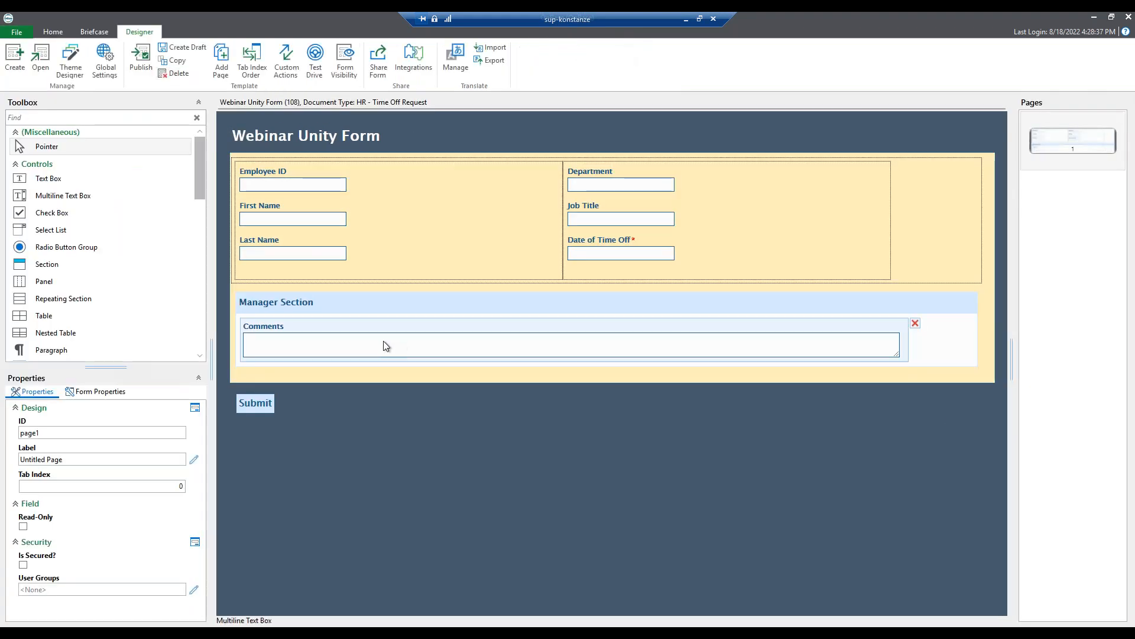
pyautogui.click(15, 59)
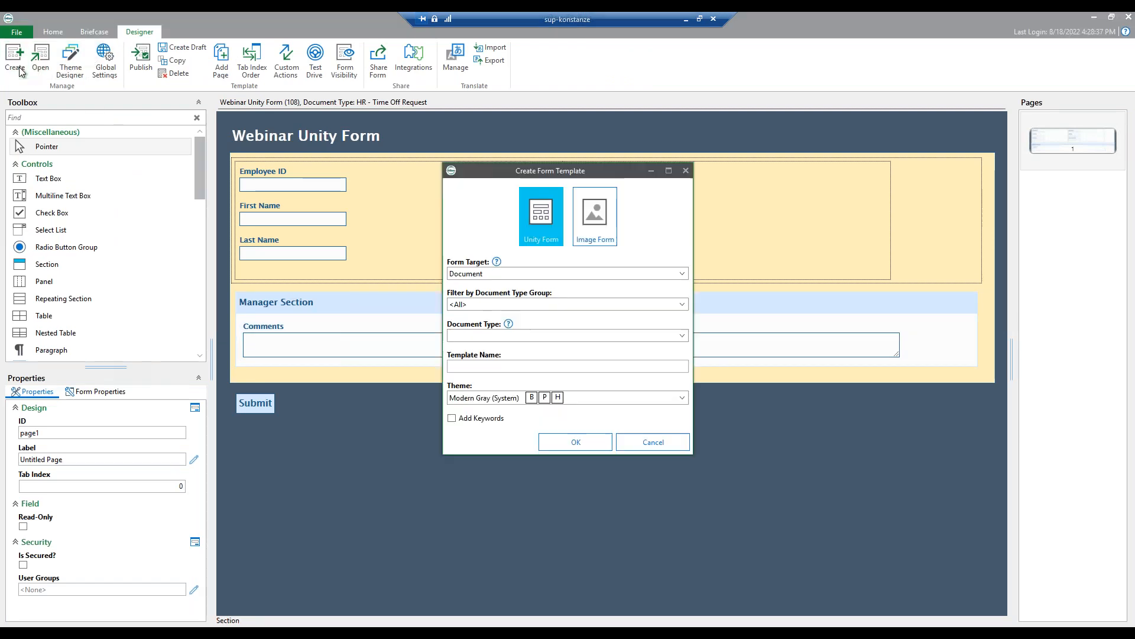
pyautogui.click(596, 239)
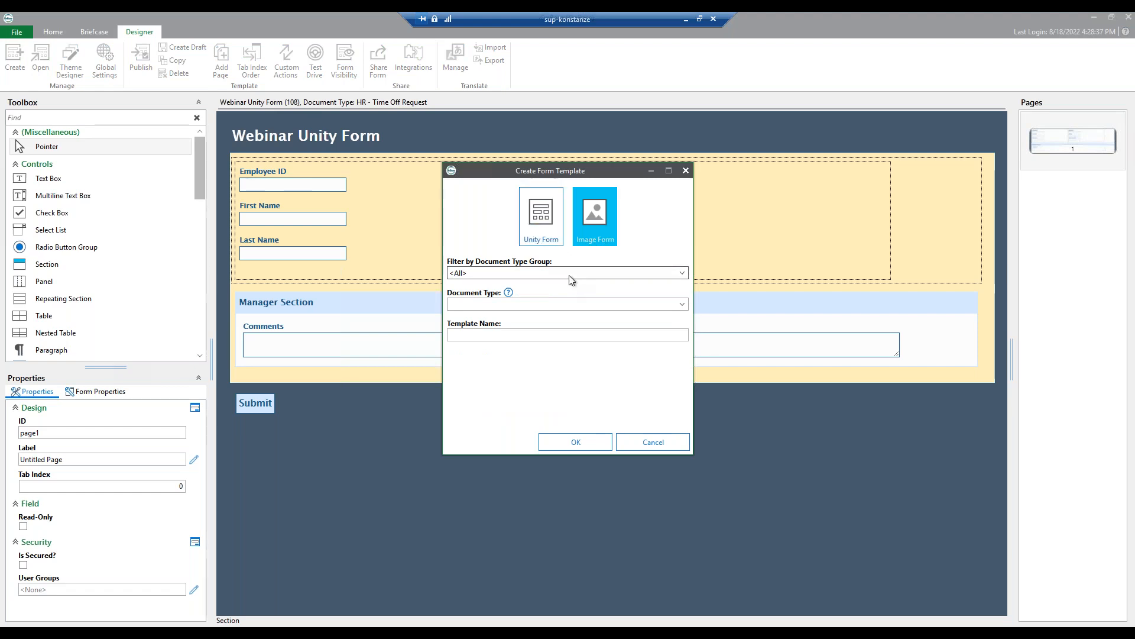
# Create the image form template for the HR - Test Image Form document type, named Webinar Image Form
pyautogui.click(572, 305)
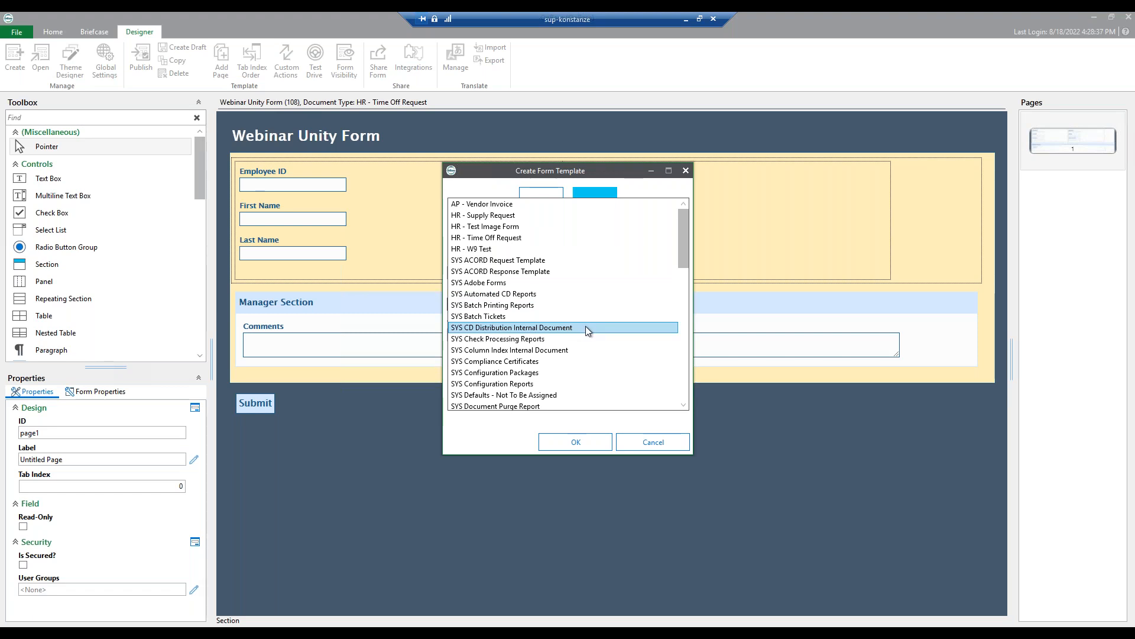
pyautogui.click(519, 226)
pyautogui.click(552, 336)
pyautogui.write('WEbinar')
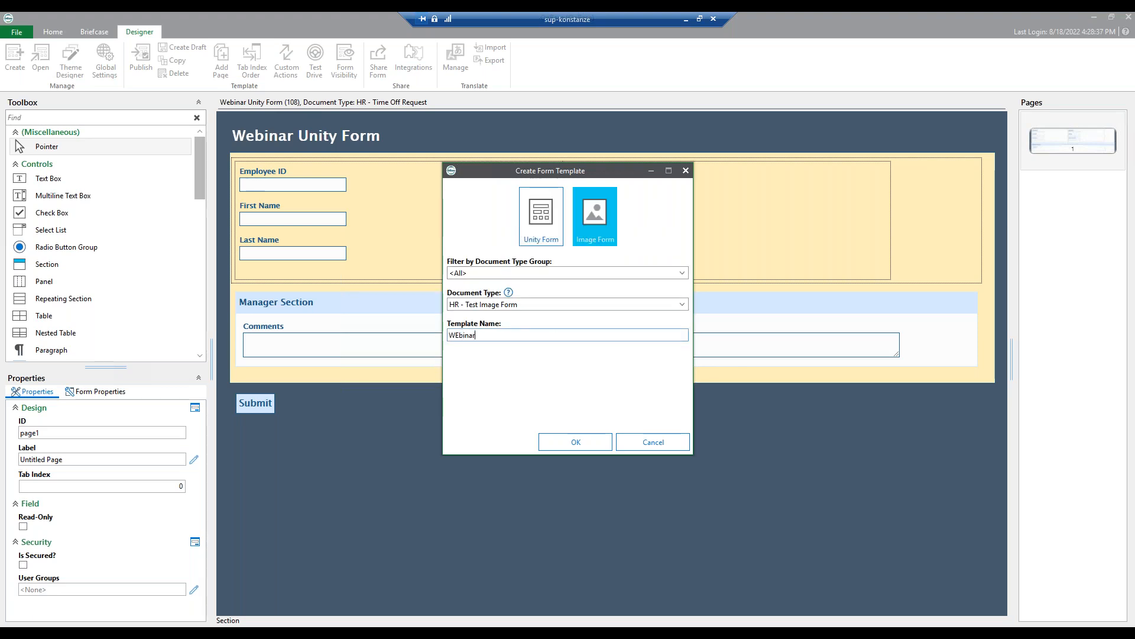
pyautogui.write(' Image Form')
pyautogui.press('BackSpace')
pyautogui.write('e')
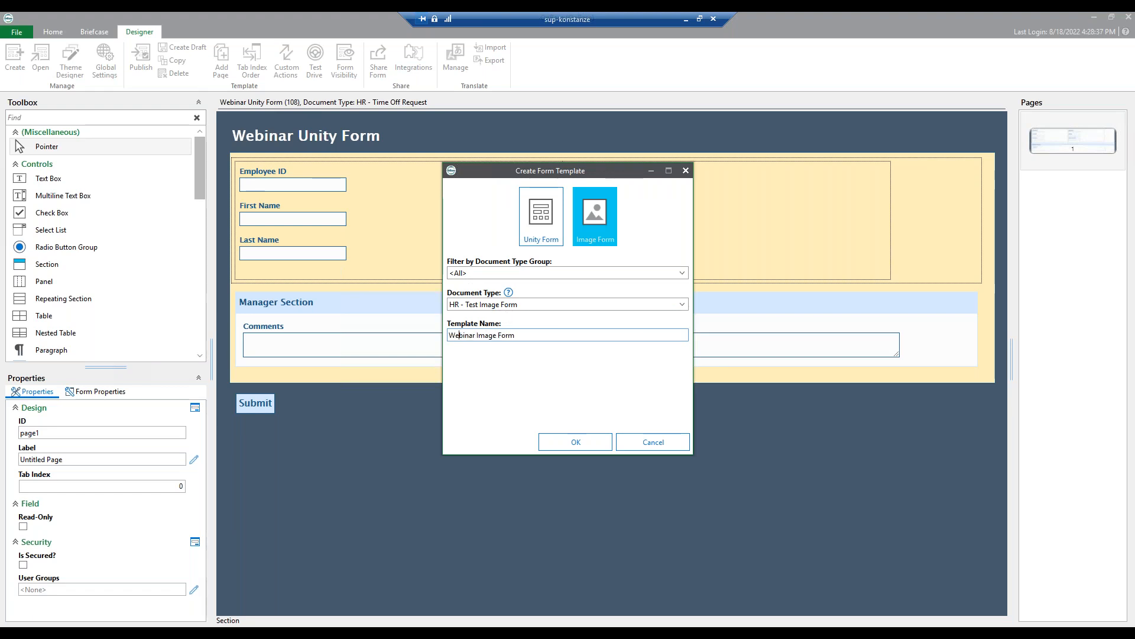
pyautogui.click(565, 443)
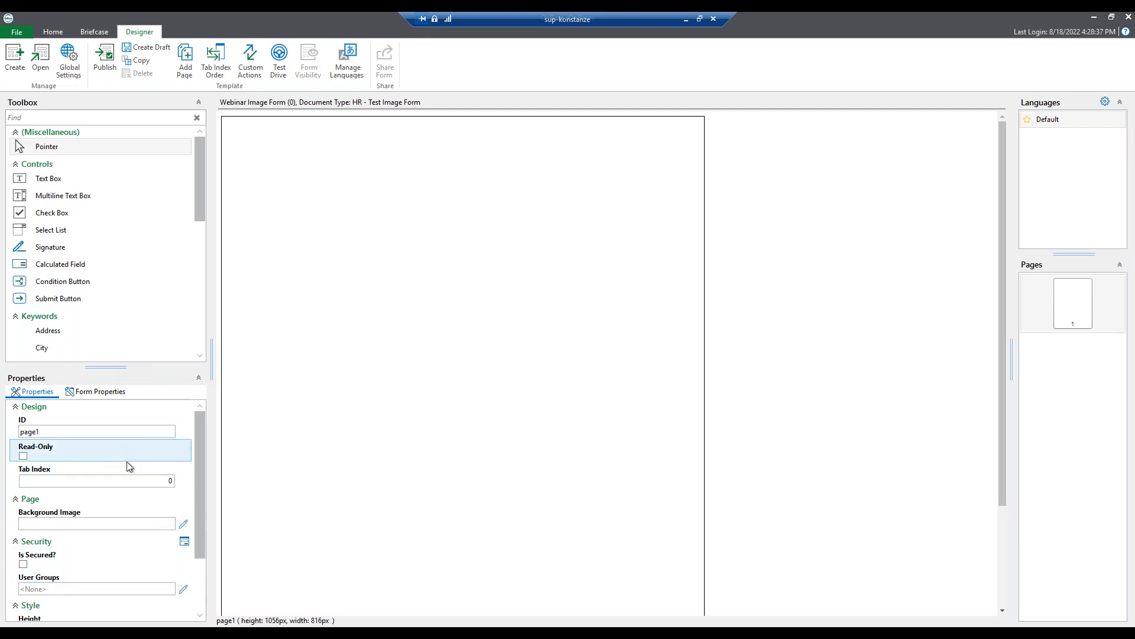
# Set the page's background image to the existing I-9 TEST FOR WEBINAR image
pyautogui.click(184, 524)
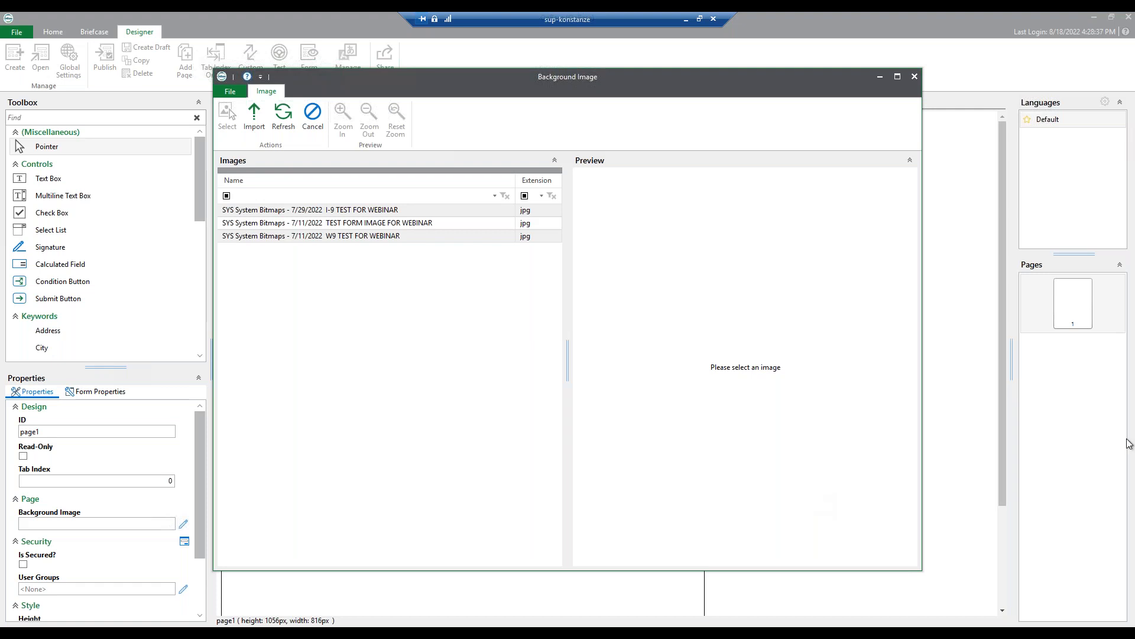
pyautogui.click(363, 212)
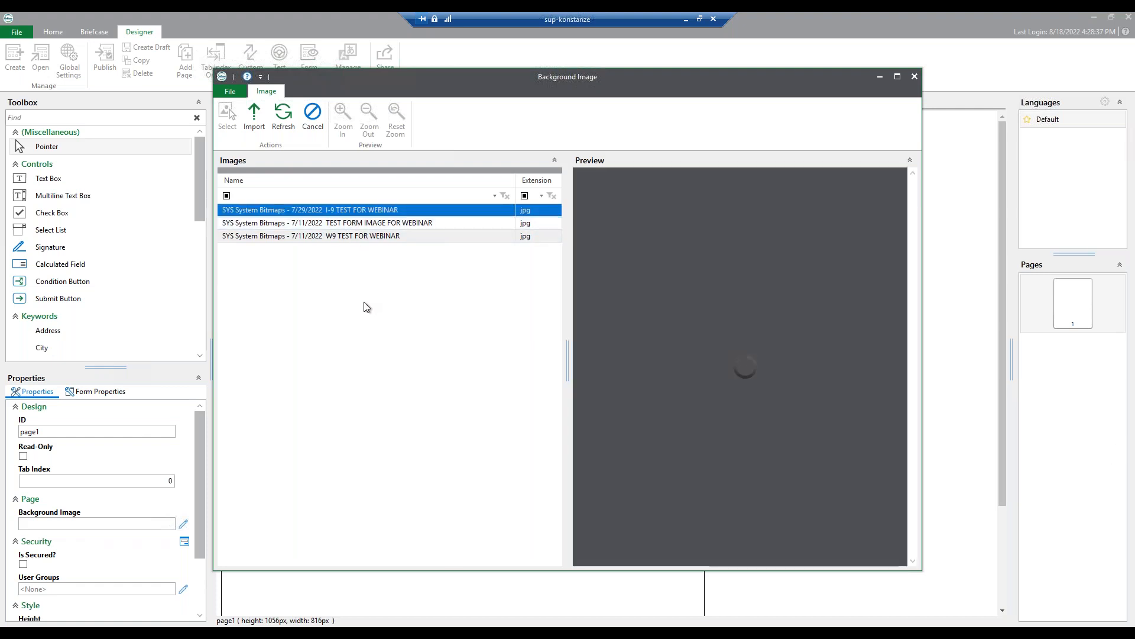
pyautogui.click(228, 129)
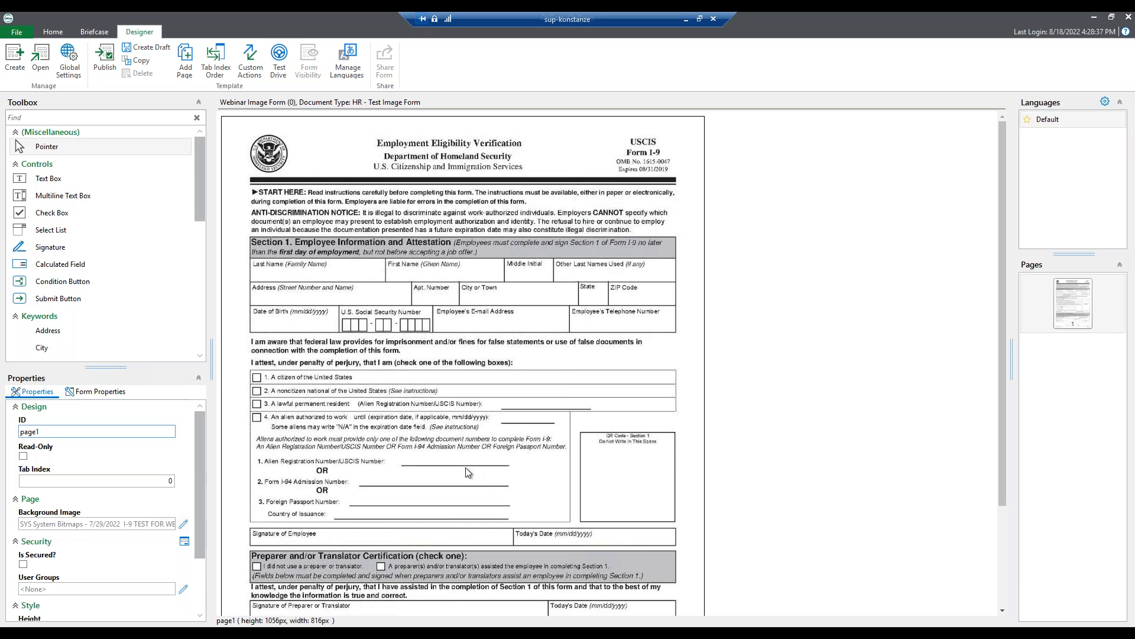
# Place the Last Name keyword in the I-9's Last Name box, widen it to about 227 px and review its properties
pyautogui.scroll(-1, 91, 319)
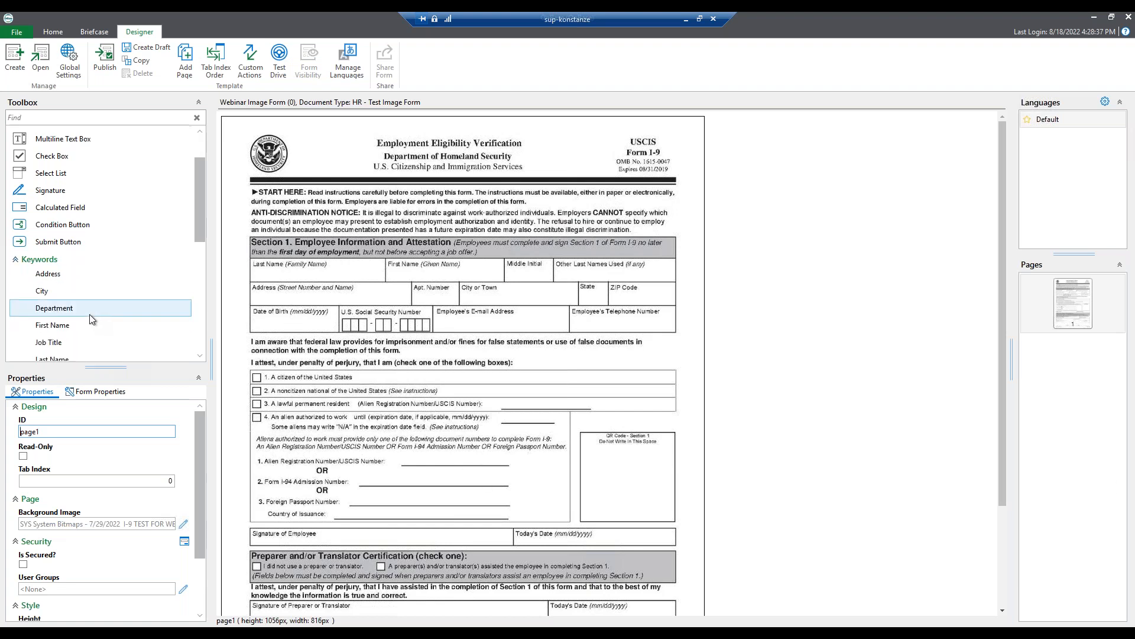
pyautogui.scroll(-3, 74, 308)
pyautogui.moveTo(72, 302); pyautogui.dragTo(253, 273)
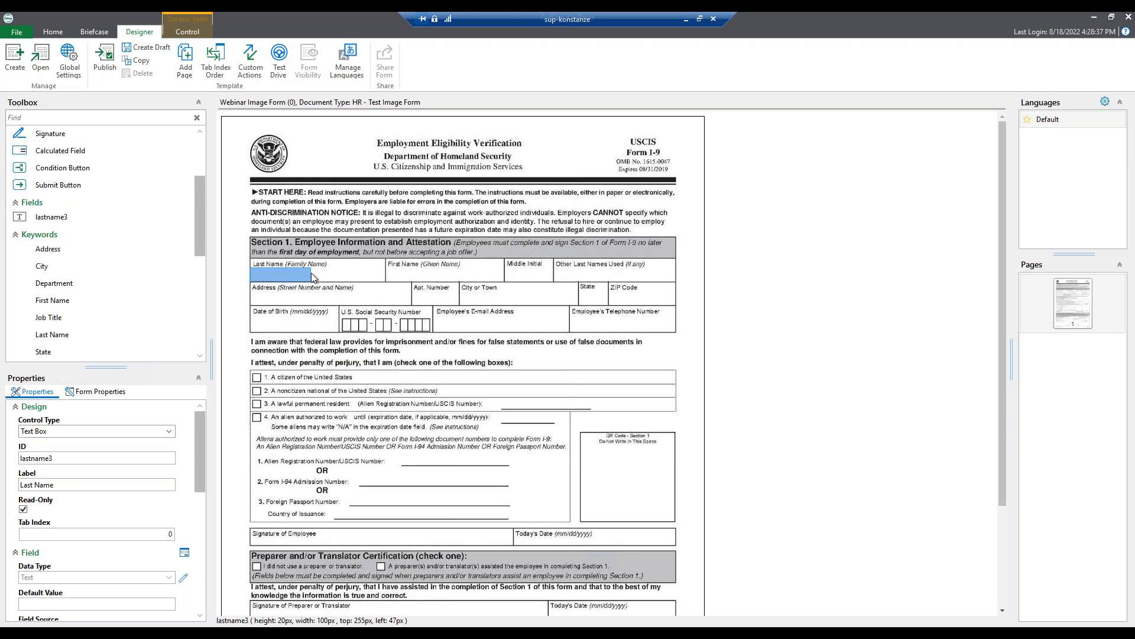
pyautogui.moveTo(311, 275); pyautogui.dragTo(386, 265)
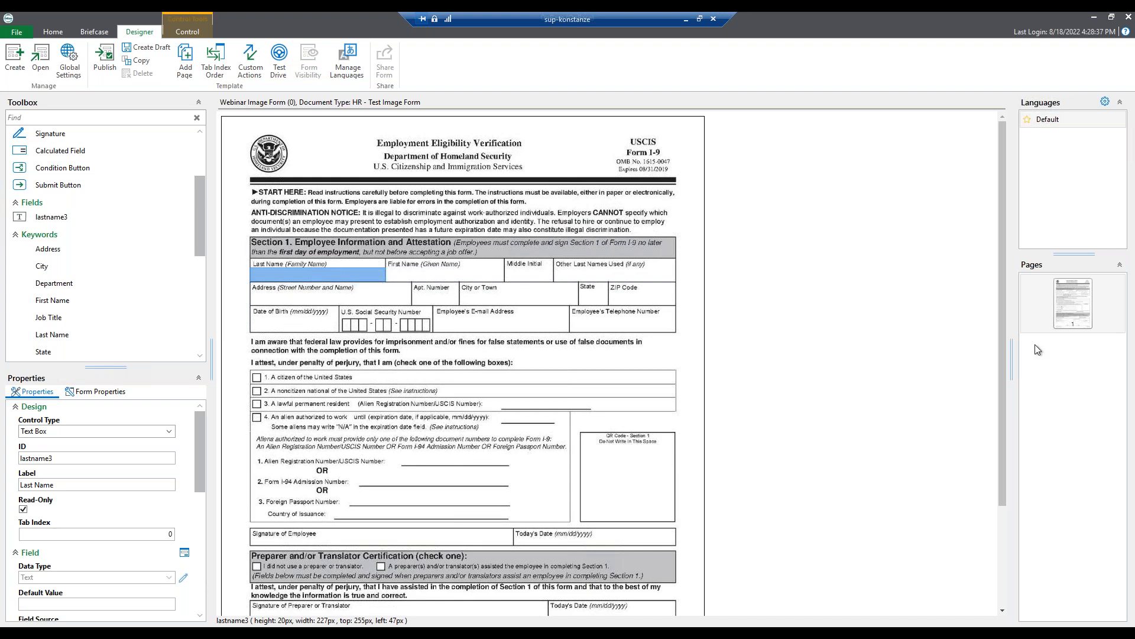
pyautogui.scroll(-3, 92, 512)
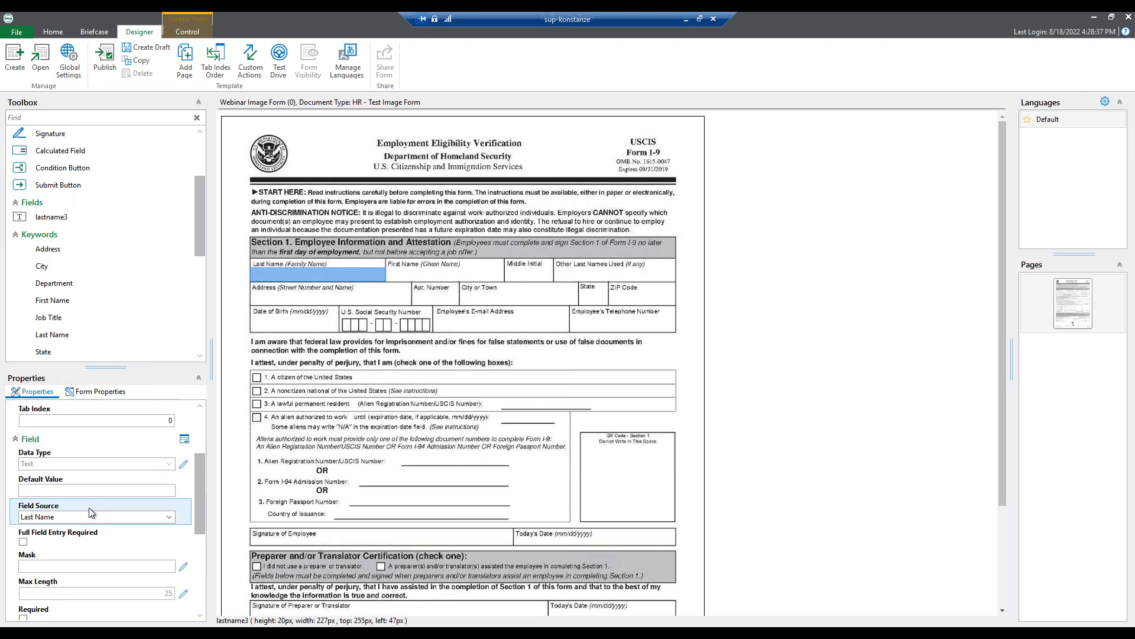
pyautogui.scroll(-3, 91, 512)
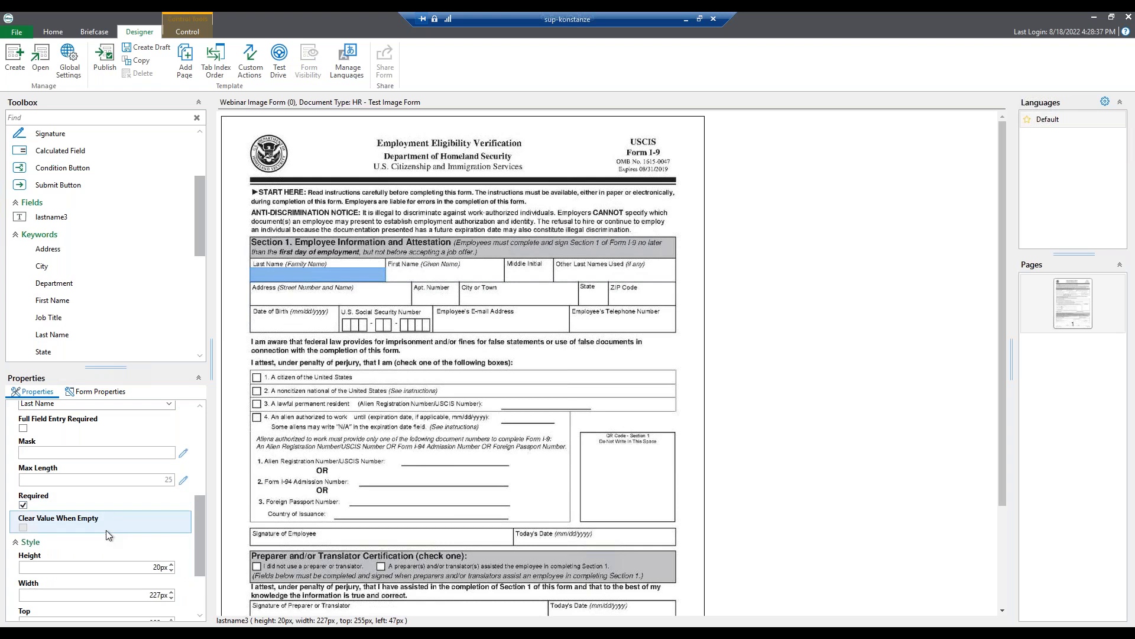
pyautogui.scroll(-3, 109, 535)
pyautogui.scroll(8, 112, 539)
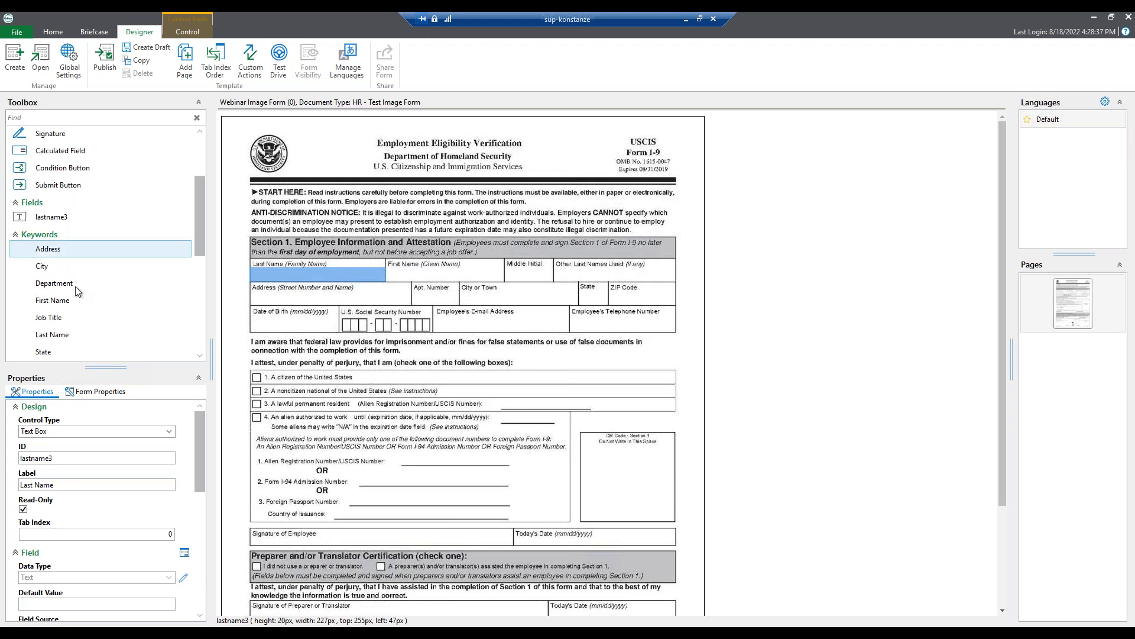
# Place the First Name and City keywords in their matching I-9 boxes, about 197 px and 198 px wide
pyautogui.moveTo(72, 304); pyautogui.dragTo(504, 275)
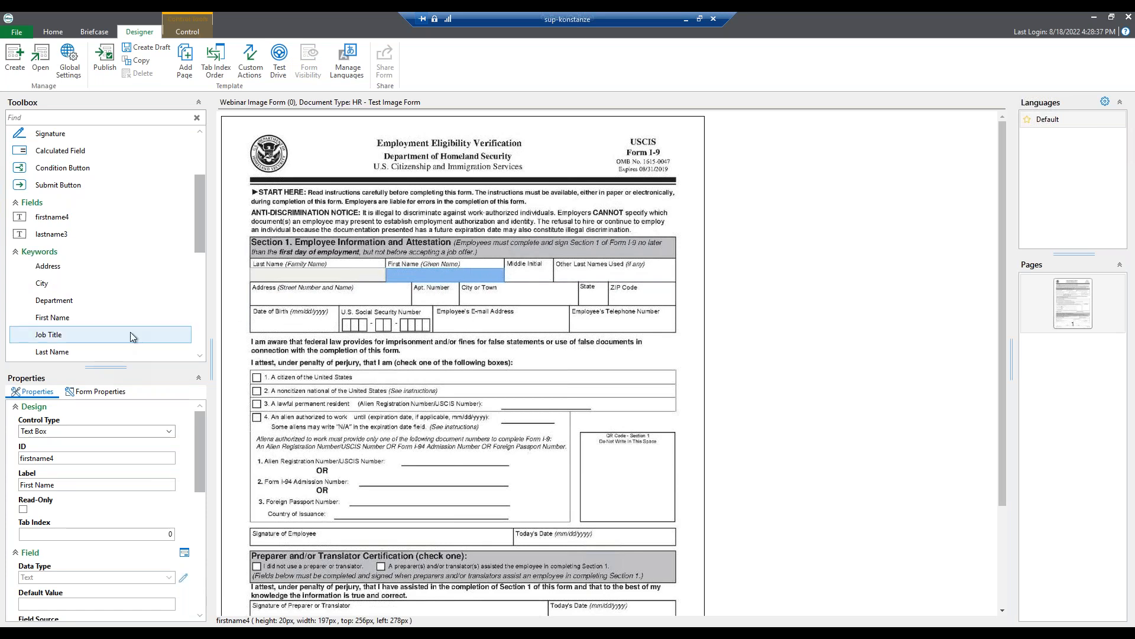
pyautogui.moveTo(107, 284); pyautogui.dragTo(578, 293)
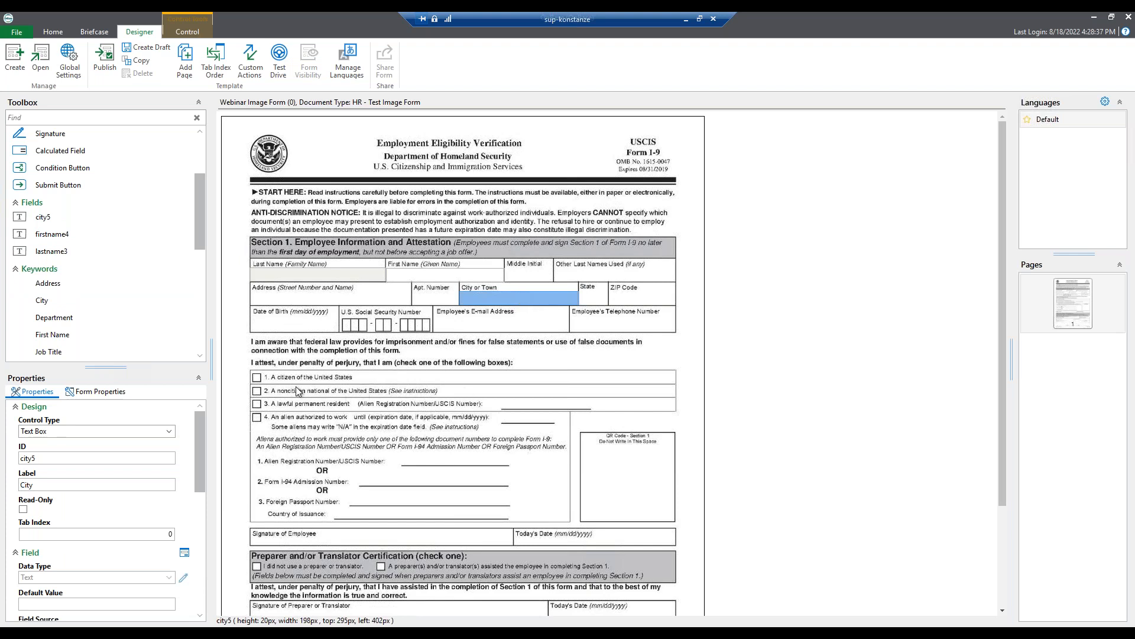
# Place check box controls over the citizen and noncitizen national squares in the attestation list
pyautogui.scroll(4, 86, 264)
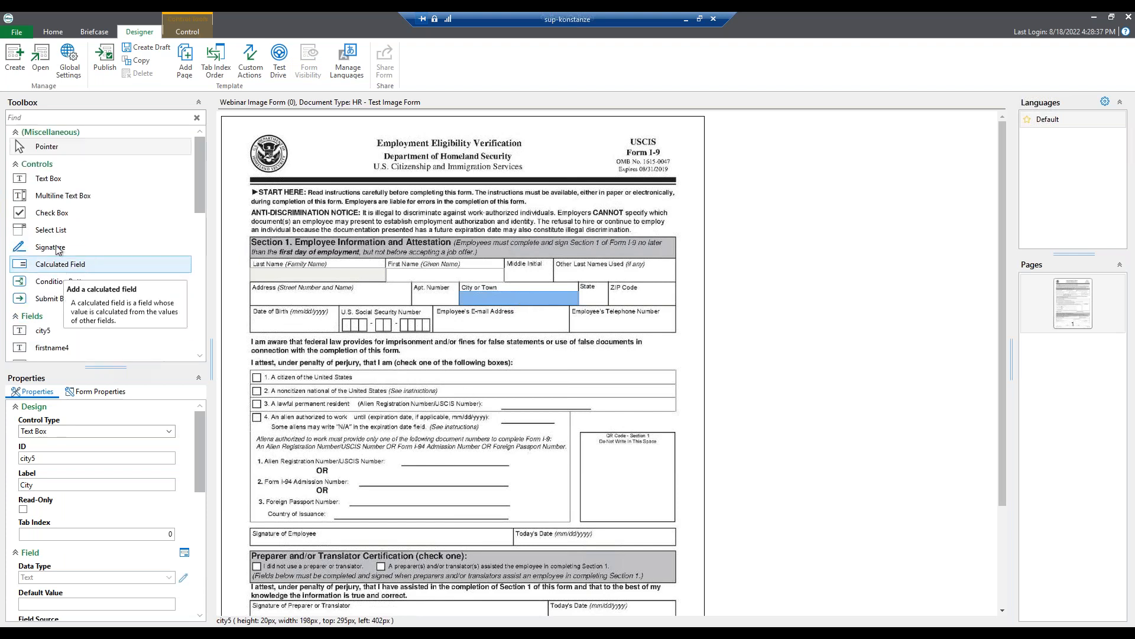
pyautogui.moveTo(53, 212); pyautogui.dragTo(275, 377)
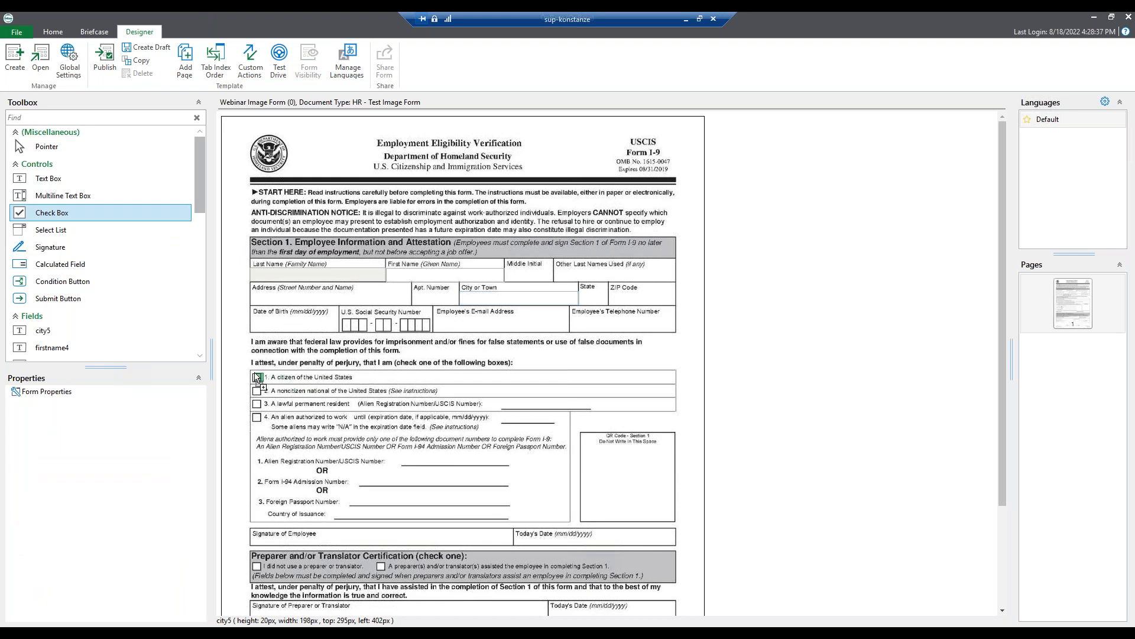
pyautogui.moveTo(54, 213); pyautogui.dragTo(257, 391)
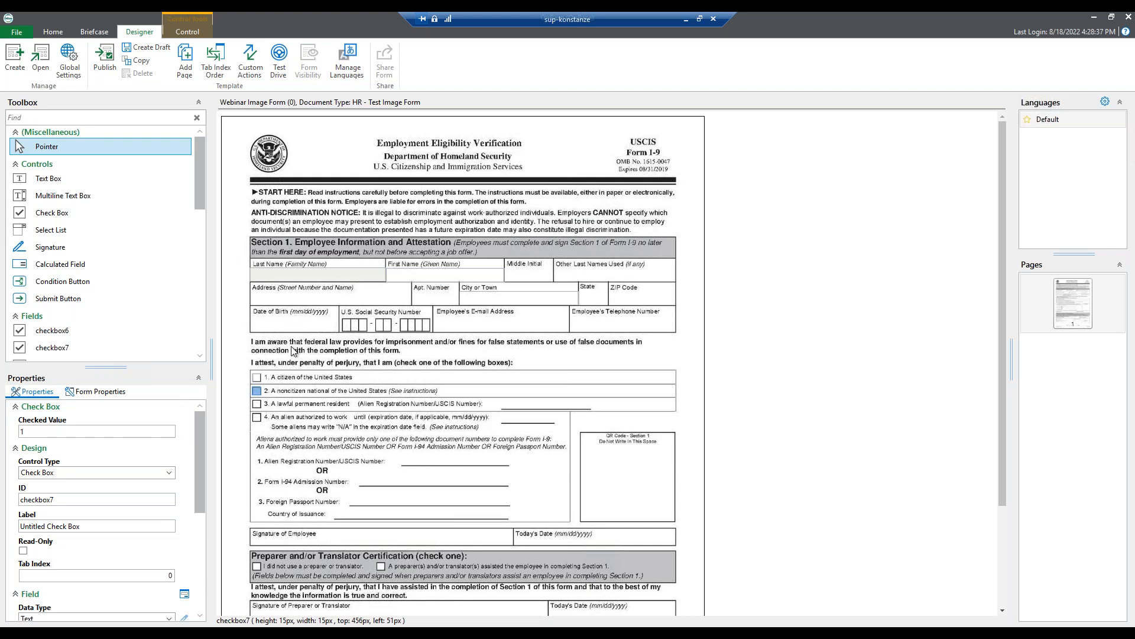
# Start a new custom action for the form named Clear second check box
pyautogui.click(249, 59)
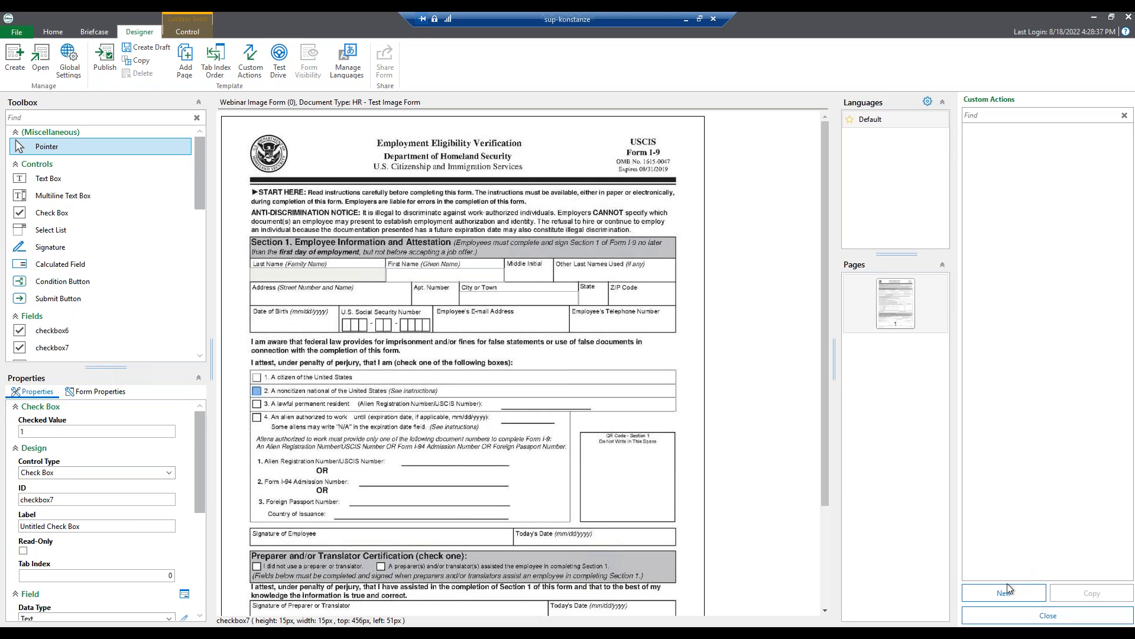
pyautogui.click(1005, 592)
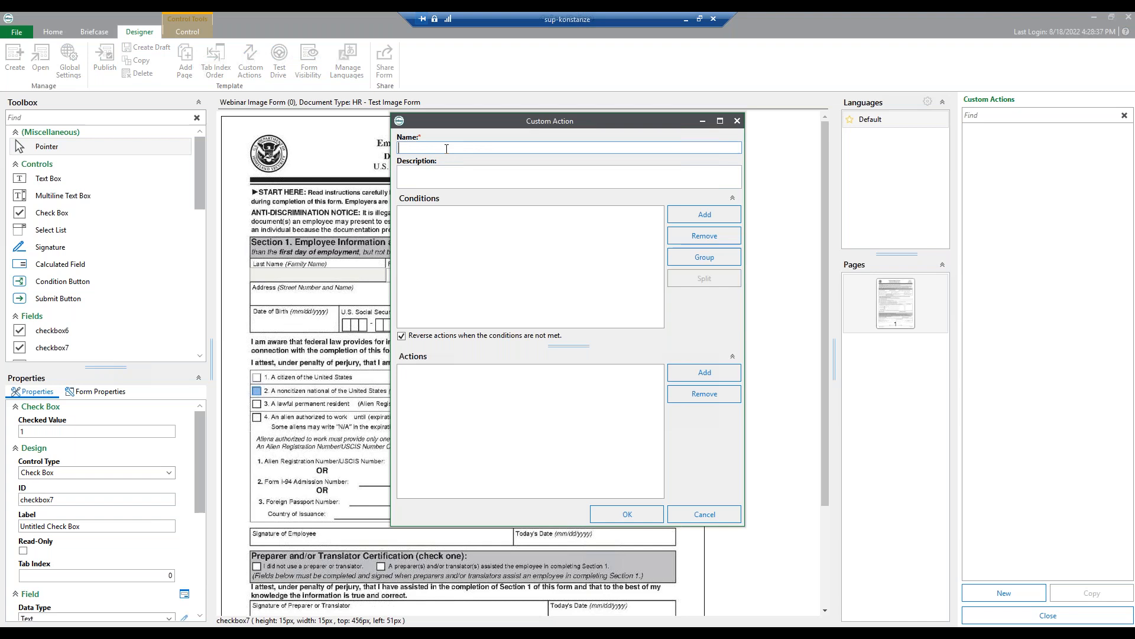
pyautogui.write('Clear')
pyautogui.write('second check box')
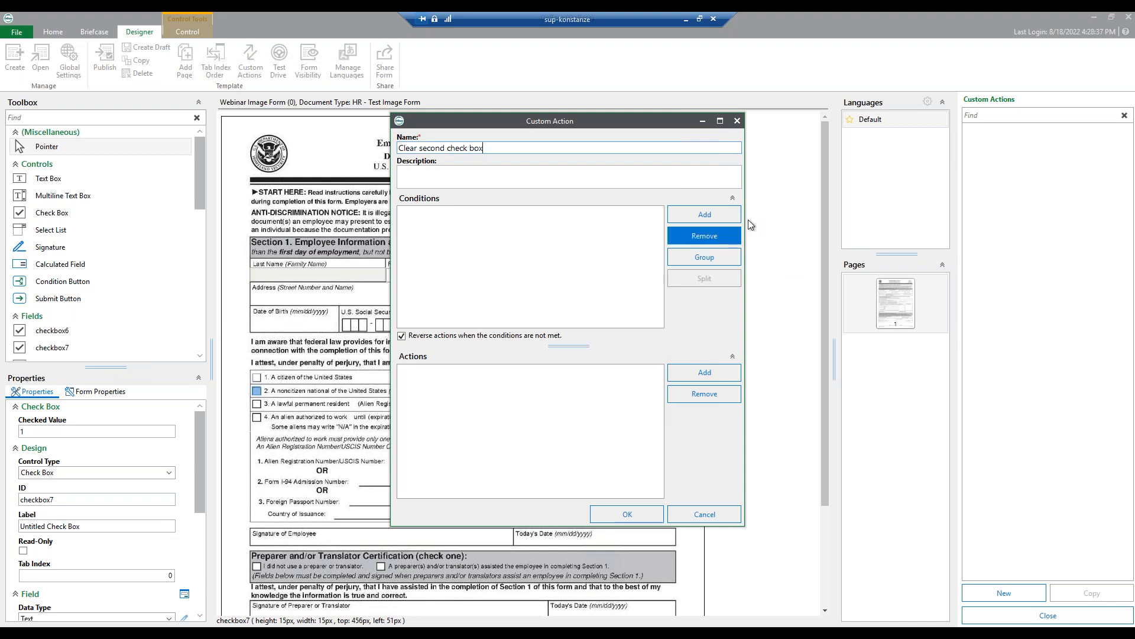
# Add a Field is Empty / Not Empty condition to the custom action, requiring checkbox6 to be not empty
pyautogui.click(723, 214)
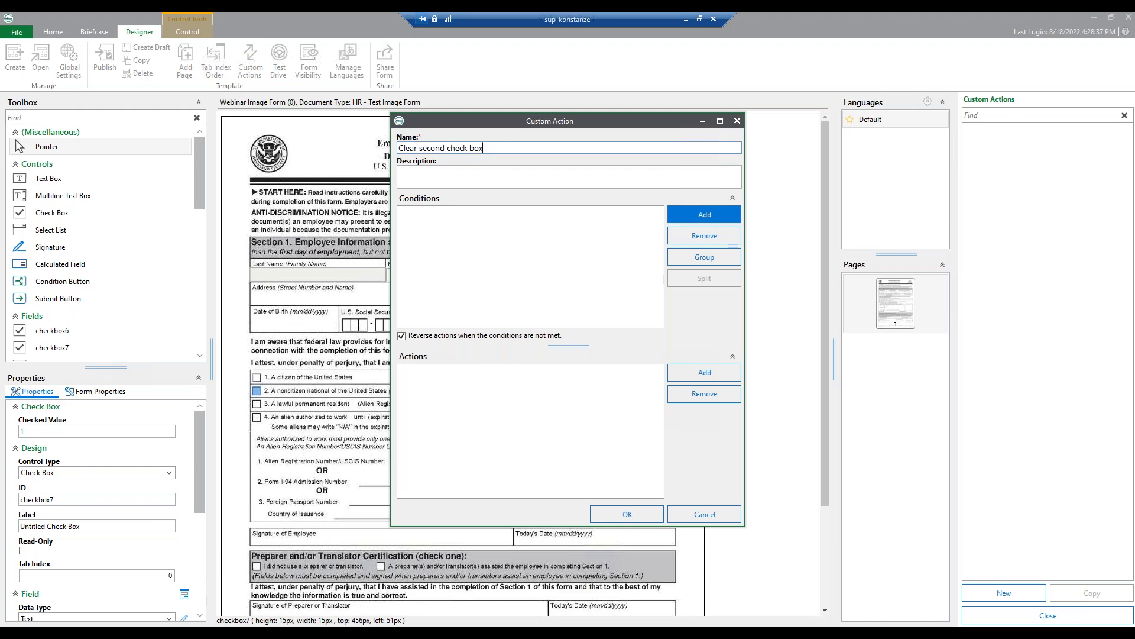
pyautogui.click(705, 222)
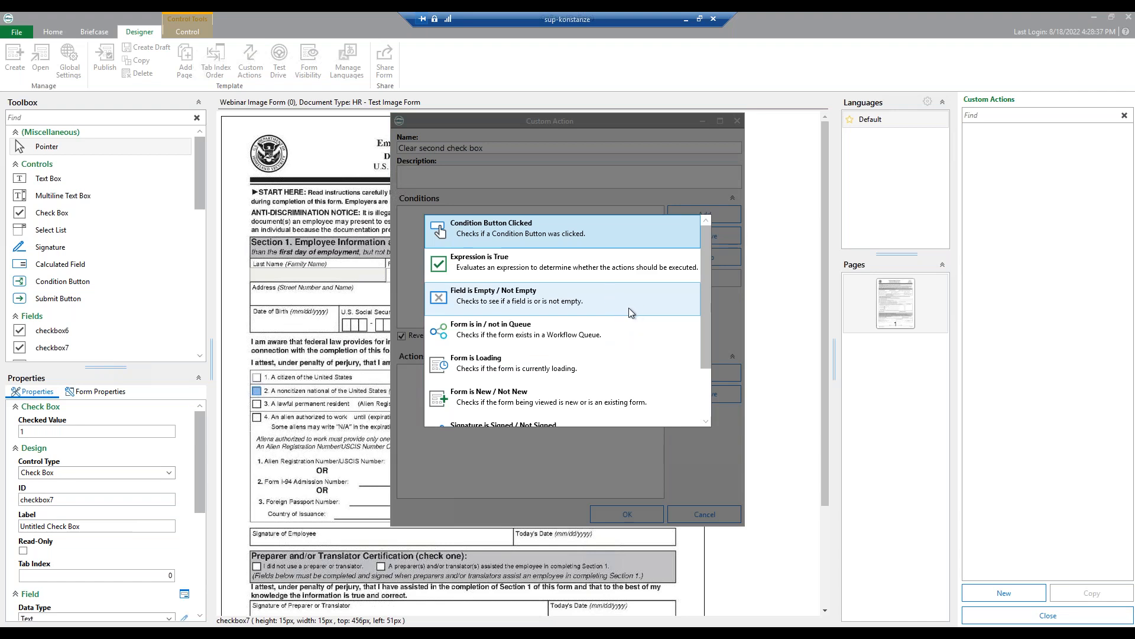
pyautogui.click(534, 308)
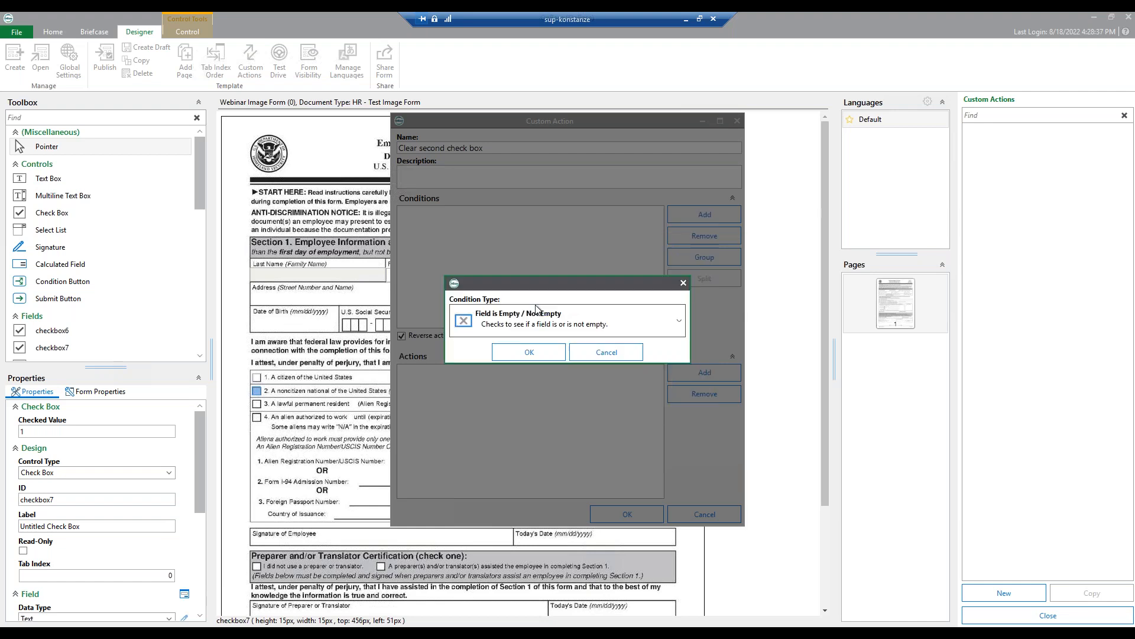
pyautogui.click(553, 358)
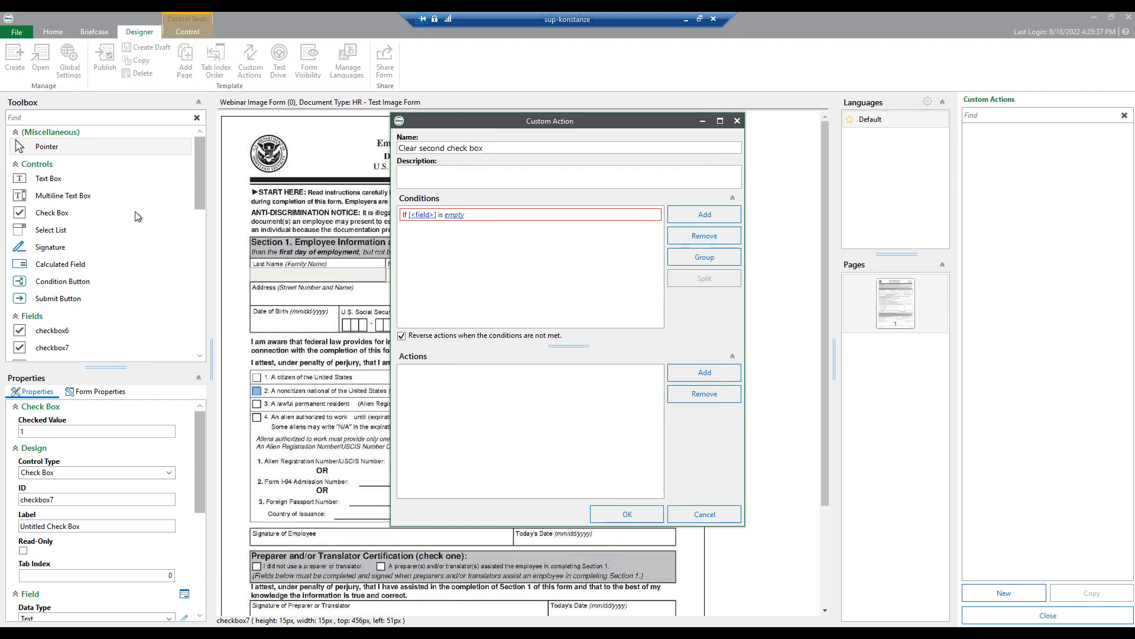
pyautogui.click(421, 214)
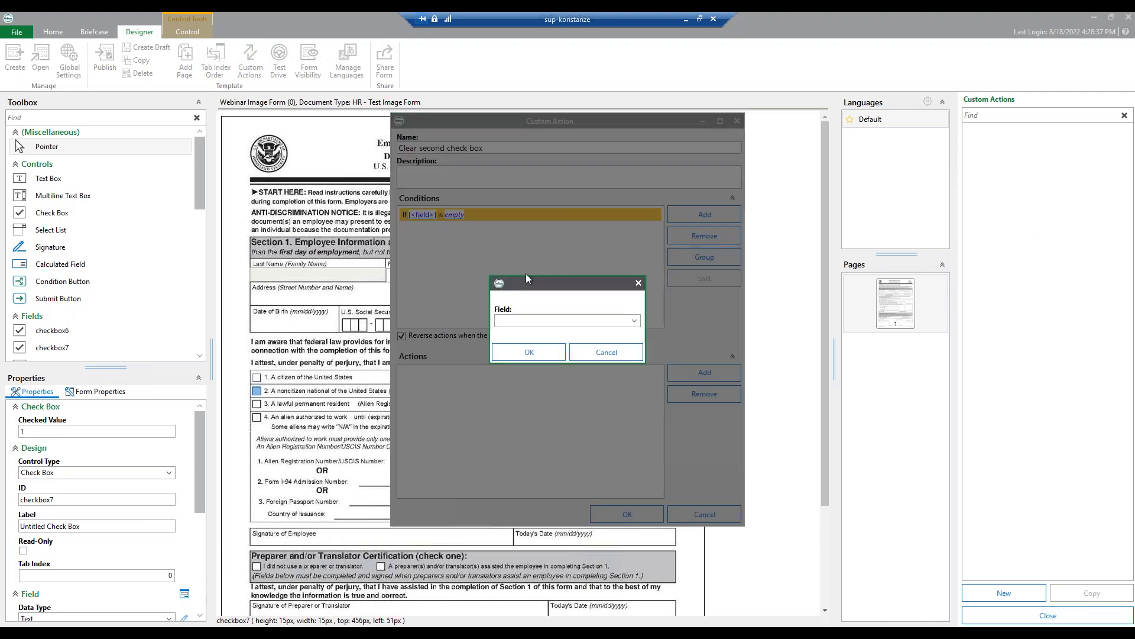
pyautogui.click(550, 320)
pyautogui.click(542, 300)
pyautogui.click(546, 350)
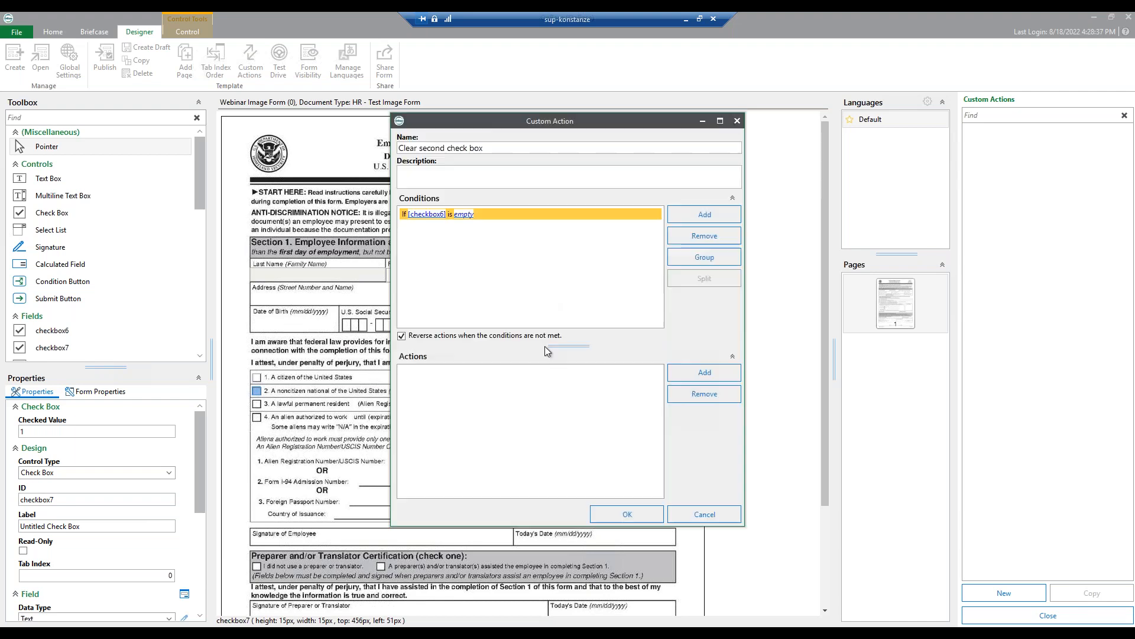
pyautogui.click(464, 214)
# Add a Clear Field Value action for checkbox7 to Clear second check box and save the custom action
pyautogui.click(716, 377)
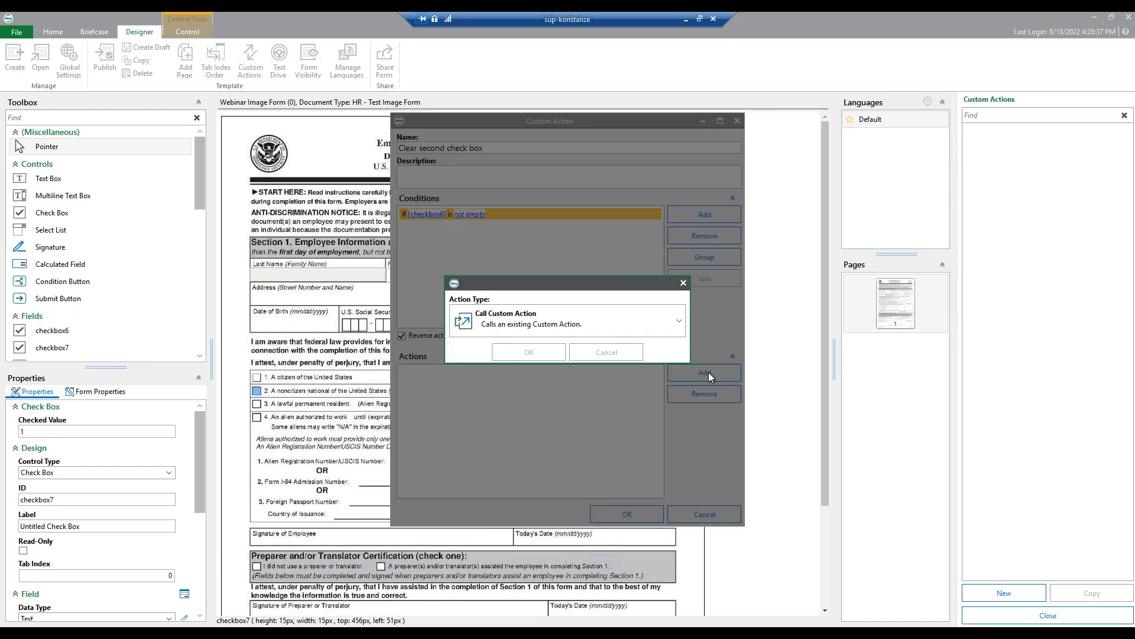
pyautogui.click(652, 337)
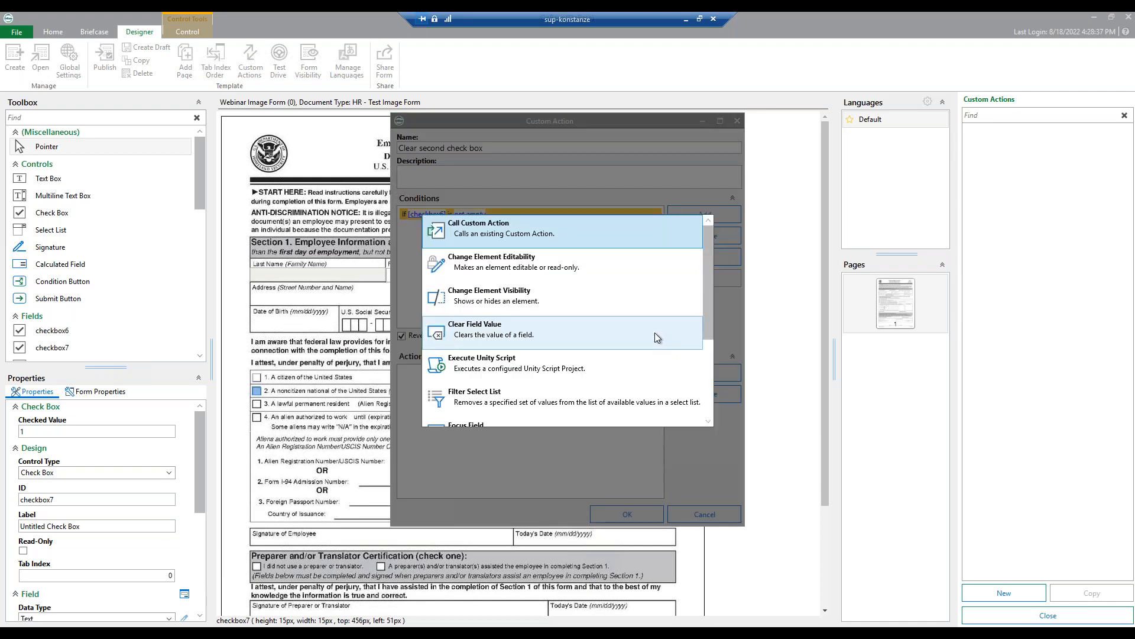
pyautogui.click(655, 332)
pyautogui.click(518, 357)
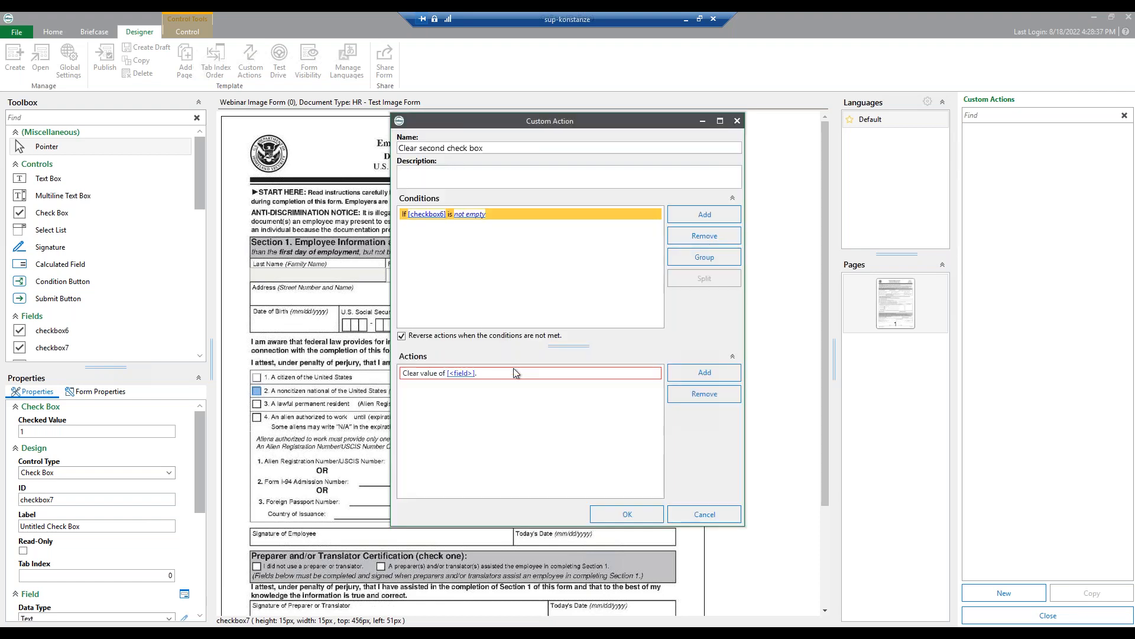
pyautogui.click(463, 373)
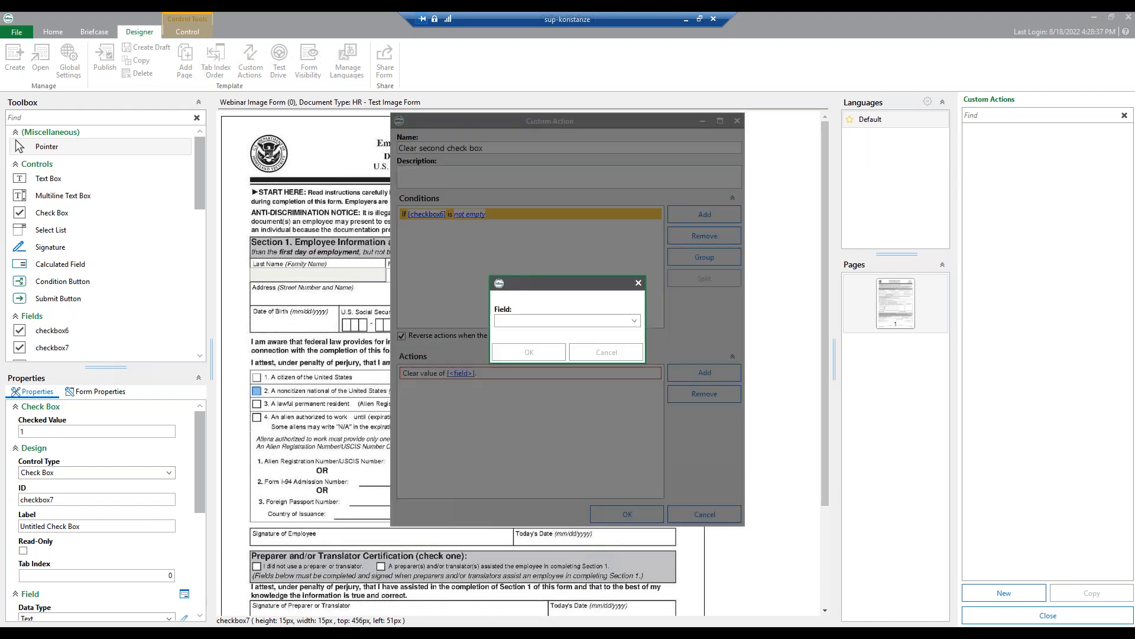
pyautogui.click(525, 322)
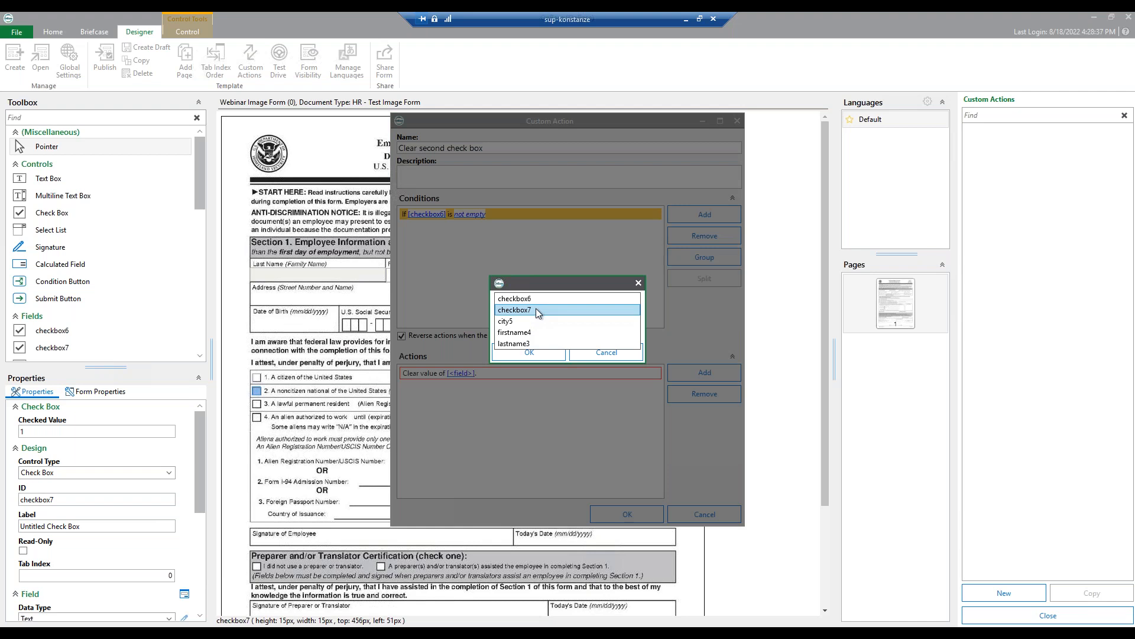
pyautogui.click(536, 310)
pyautogui.click(528, 352)
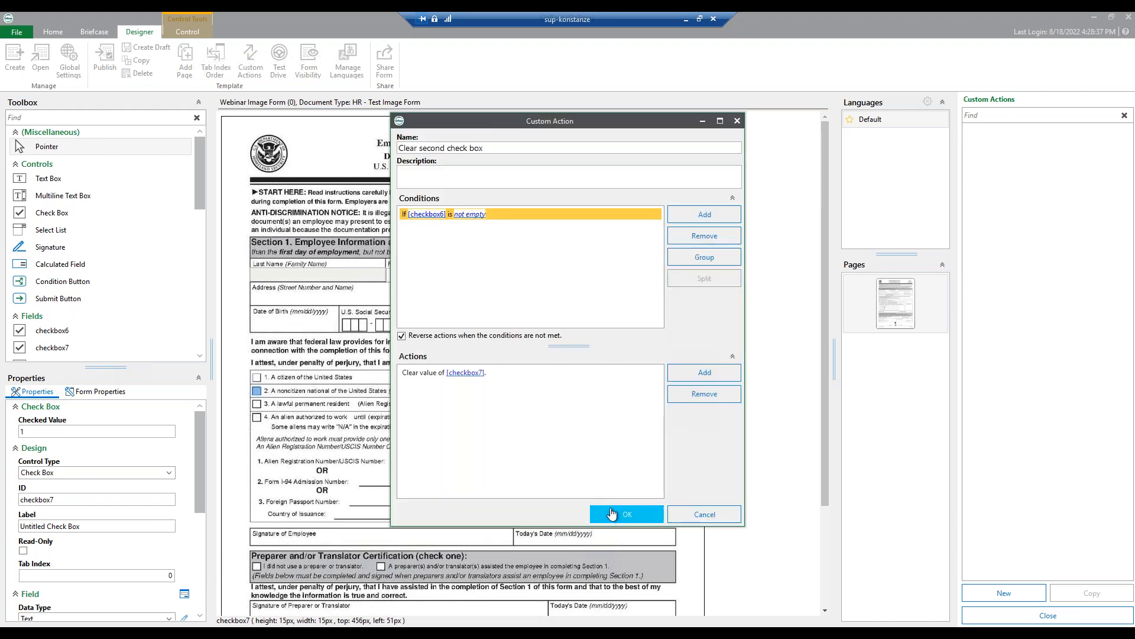
pyautogui.click(612, 514)
# Start a new custom action named Clear first check box
pyautogui.click(1004, 592)
pyautogui.click(441, 147)
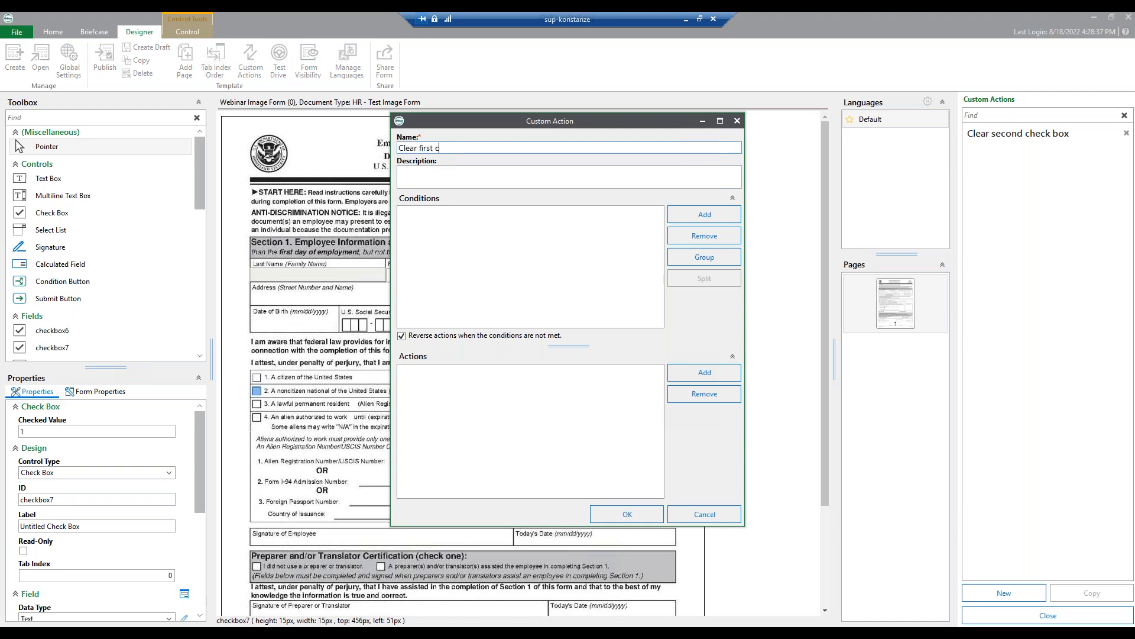
pyautogui.write('Clear first check box')
# Add a Field is Empty / Not Empty condition requiring checkbox7 to be not empty
pyautogui.click(687, 220)
pyautogui.click(570, 299)
pyautogui.click(527, 352)
pyautogui.click(421, 215)
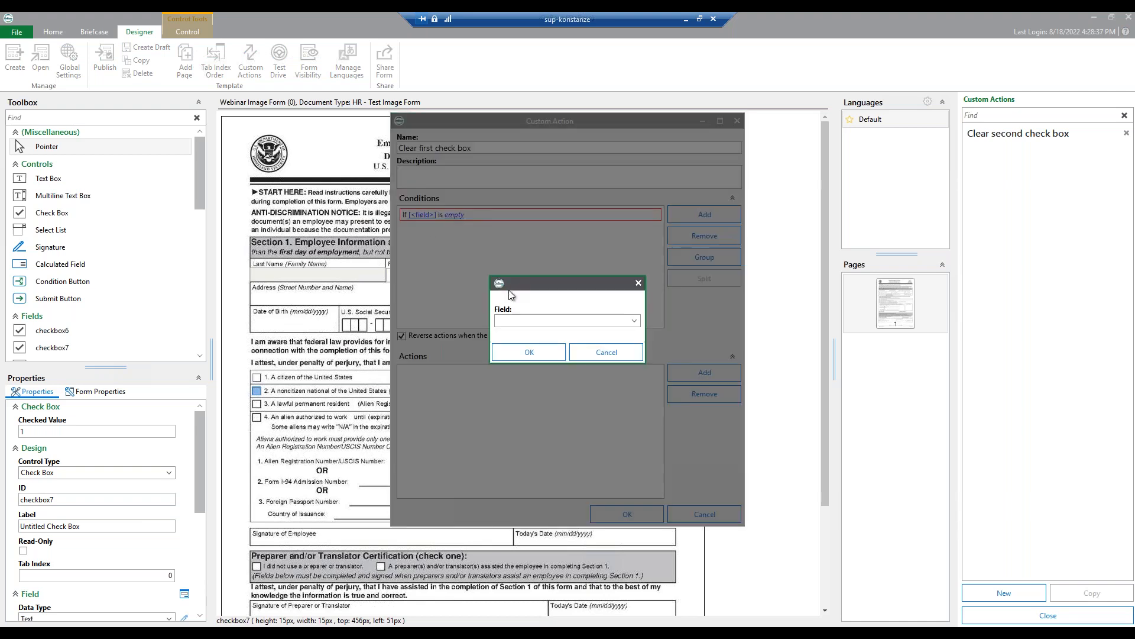
pyautogui.click(512, 324)
pyautogui.click(528, 312)
pyautogui.click(524, 350)
pyautogui.click(454, 214)
# Add a Clear Field Value action for checkbox6 to Clear first check box and save the custom action
pyautogui.click(705, 372)
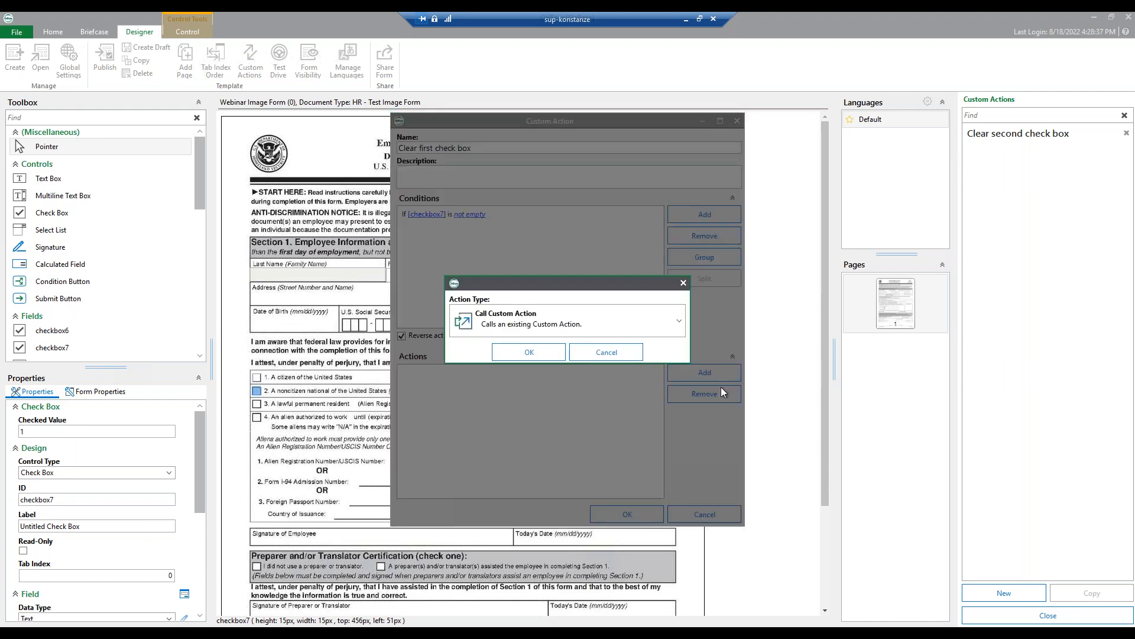
pyautogui.click(562, 320)
pyautogui.click(516, 325)
pyautogui.click(530, 352)
pyautogui.click(464, 373)
pyautogui.click(522, 318)
pyautogui.click(534, 298)
pyautogui.click(516, 351)
pyautogui.click(625, 513)
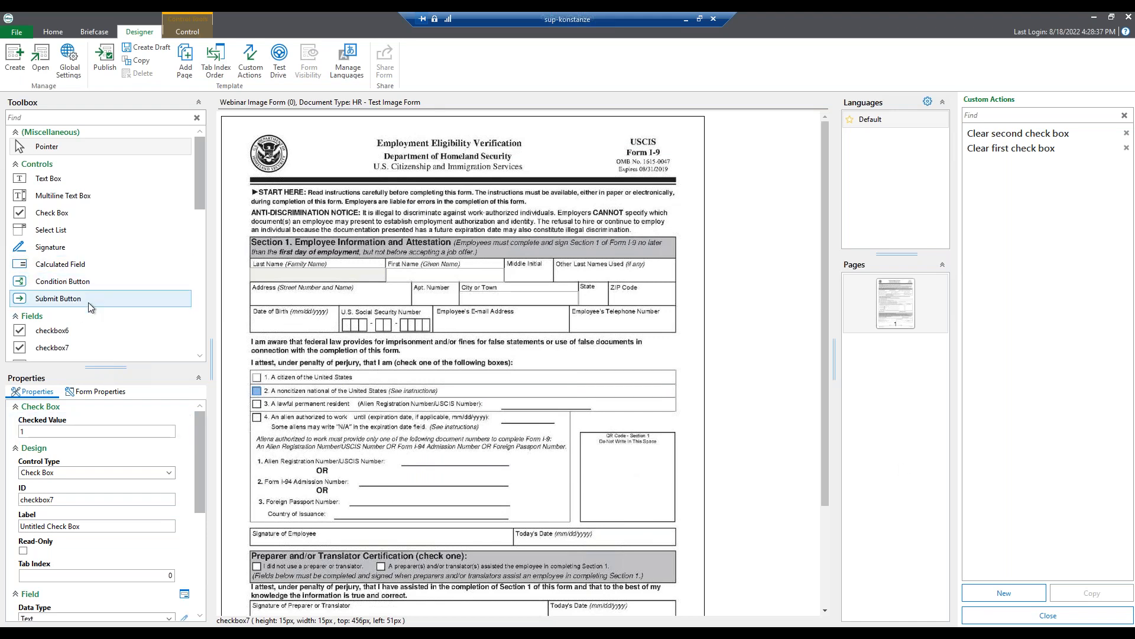
# Place a Submit button above the Employer Completes Next Page line, centered and about 235 px wide by 23 px high
pyautogui.scroll(-2, 458, 413)
pyautogui.scroll(2, 461, 415)
pyautogui.scroll(-2, 471, 421)
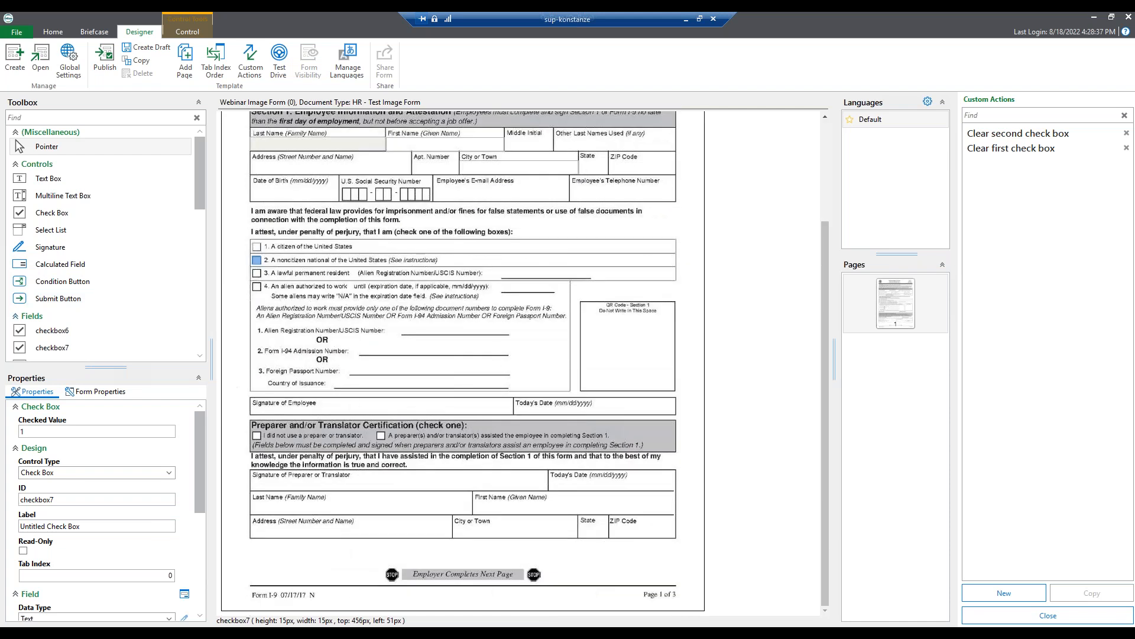
pyautogui.moveTo(61, 300); pyautogui.dragTo(438, 554)
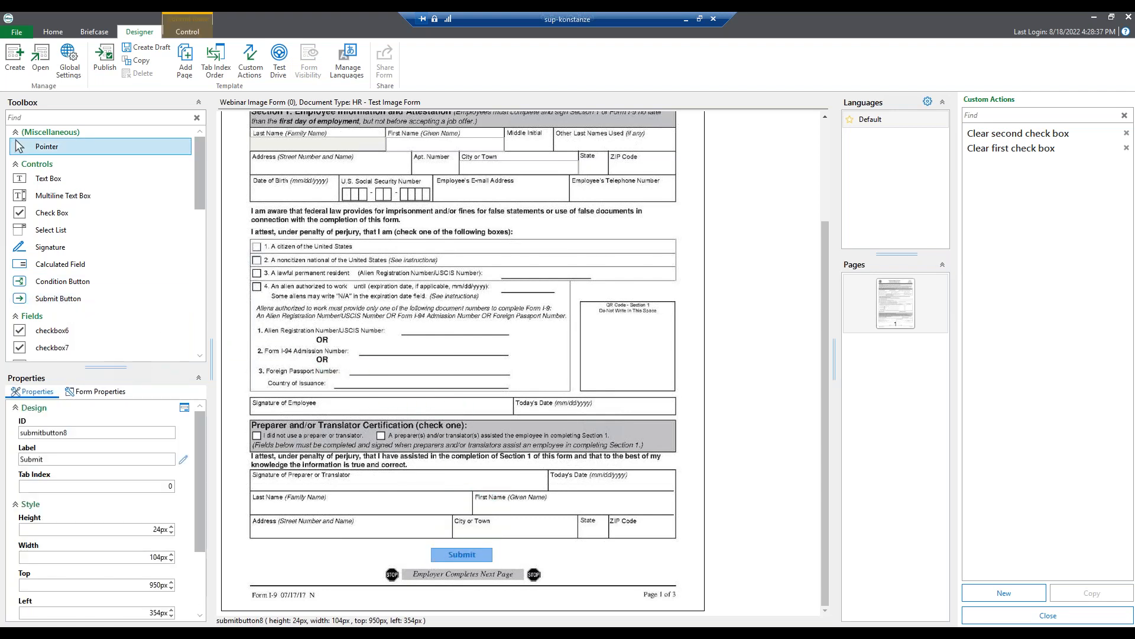
pyautogui.moveTo(493, 554); pyautogui.dragTo(530, 560)
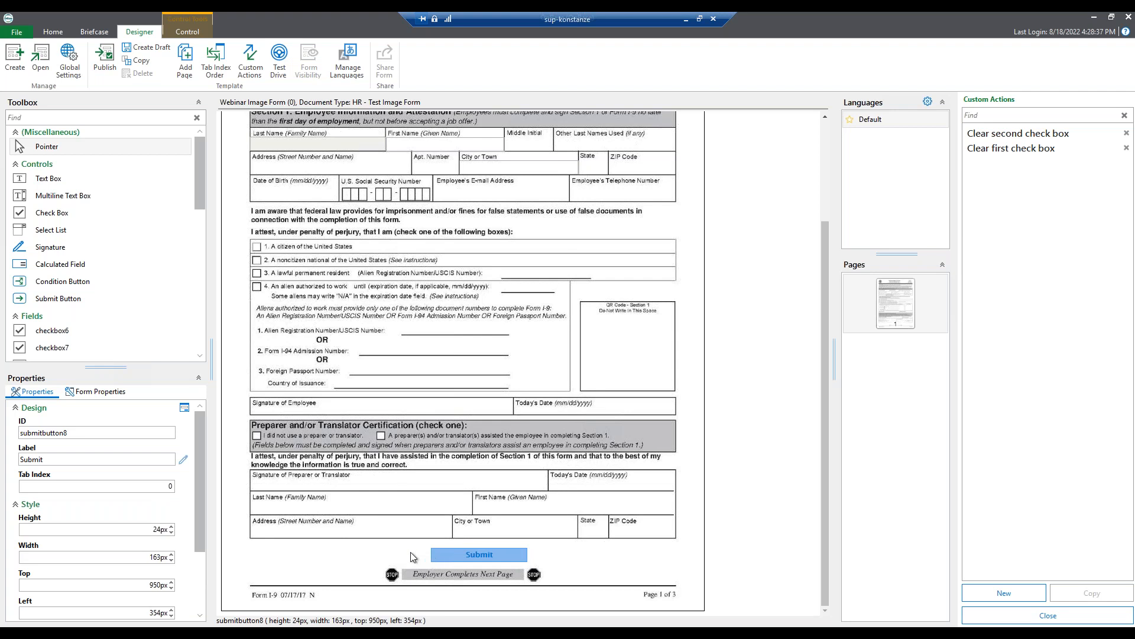
pyautogui.click(436, 550)
pyautogui.click(437, 556)
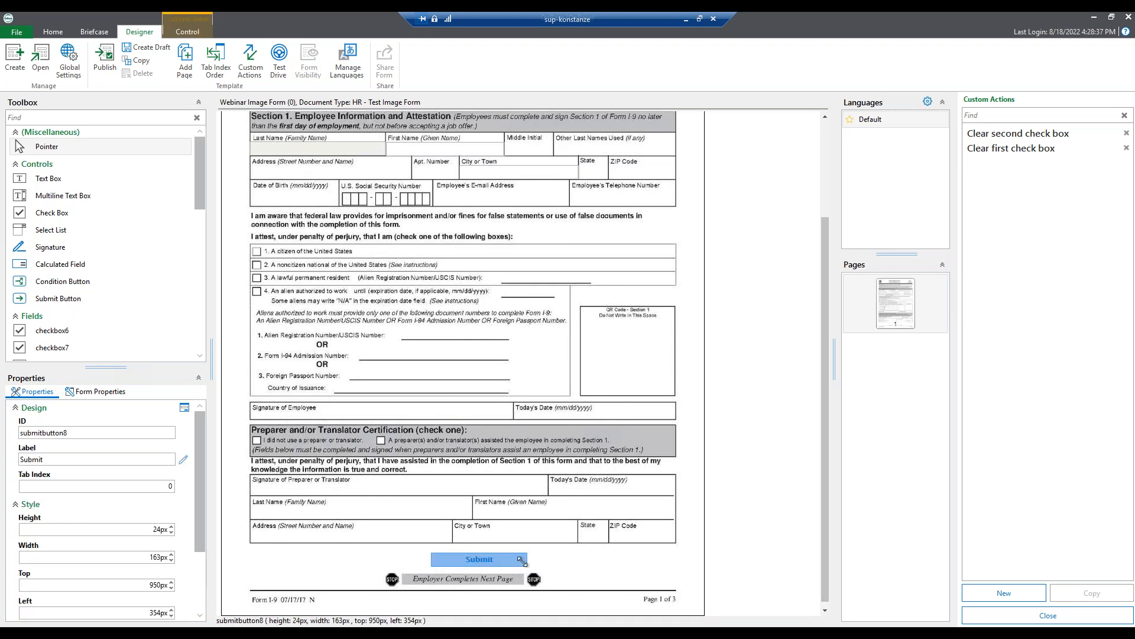
pyautogui.moveTo(527, 560)
pyautogui.mouseDown()
pyautogui.moveTo(568, 565)
pyautogui.moveTo(507, 565)
pyautogui.mouseUp()
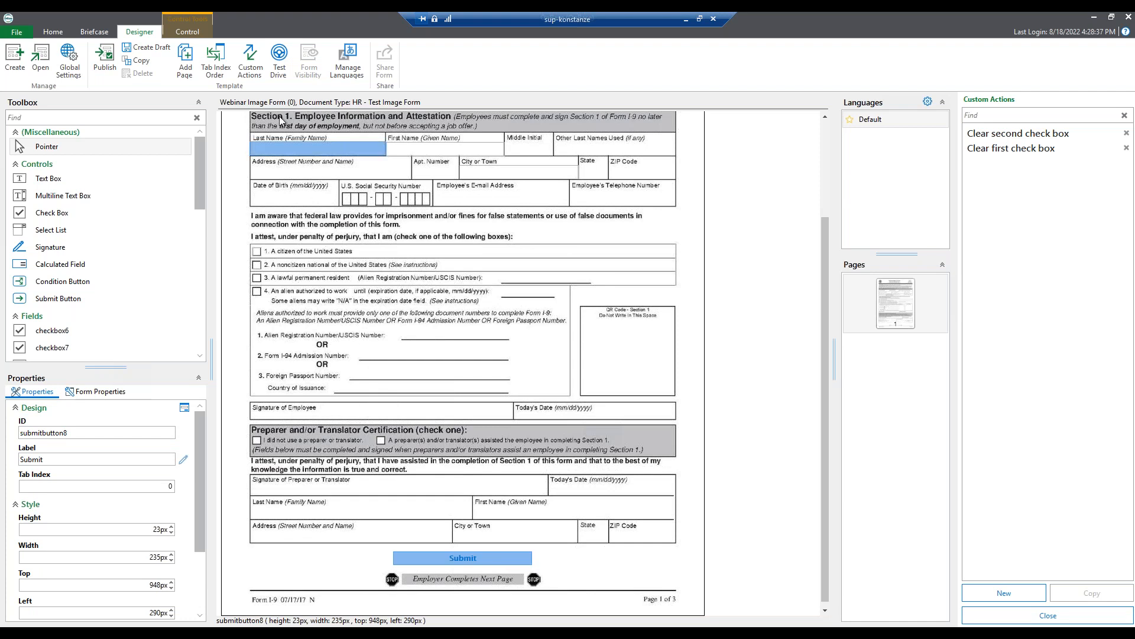
# Test drive the form, entering test as the First Name and trying the City and Last Name fields
pyautogui.click(279, 58)
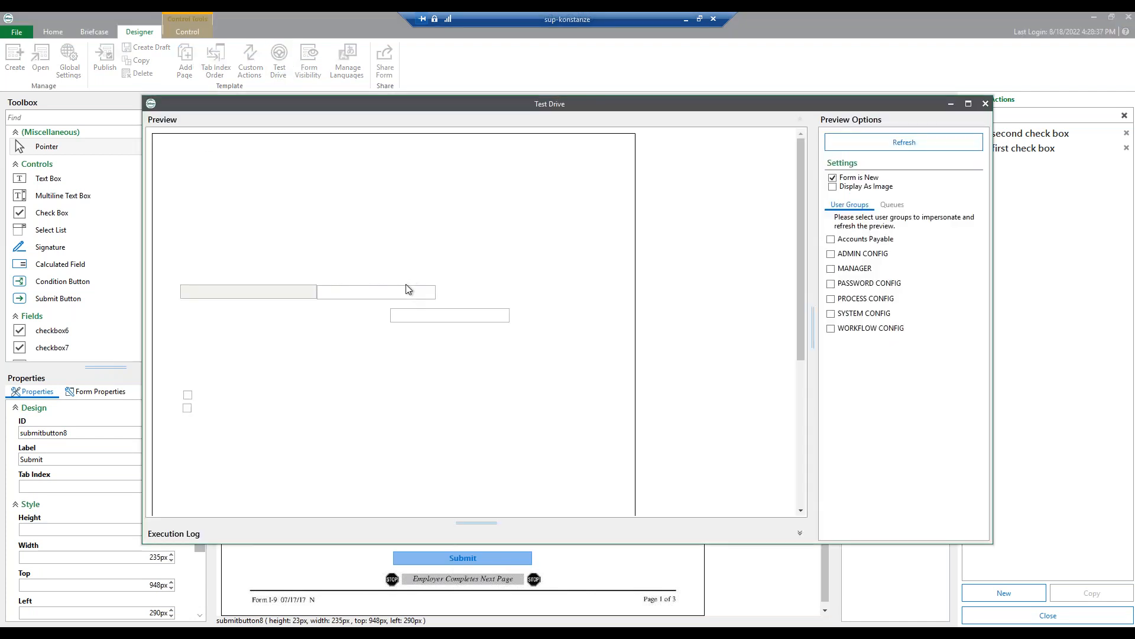
pyautogui.scroll(-5, 667, 333)
pyautogui.scroll(5, 664, 338)
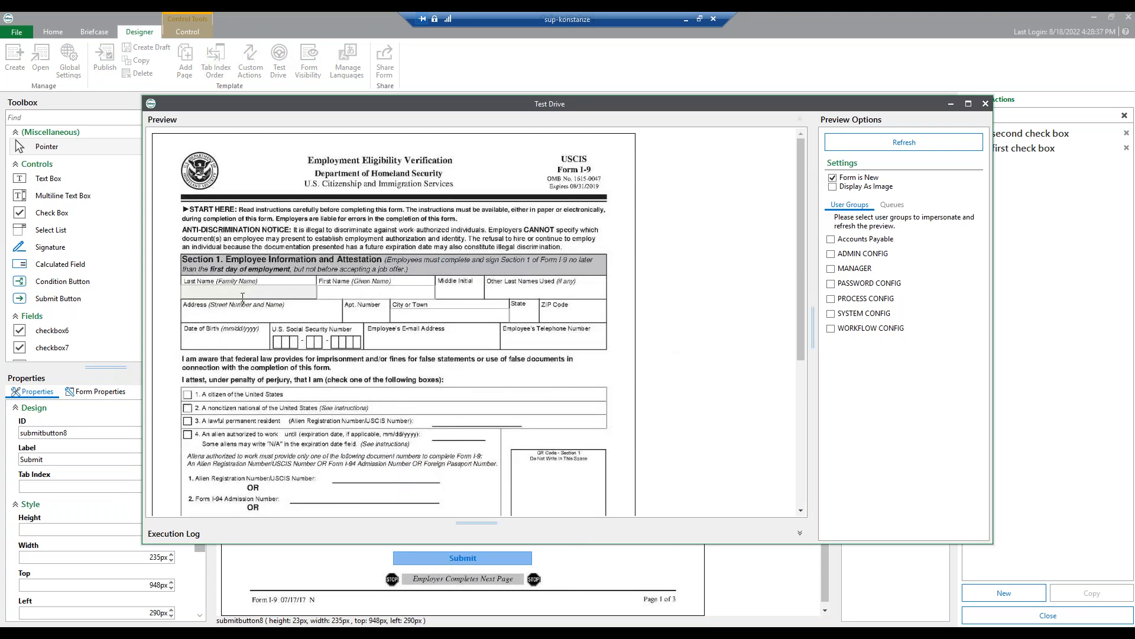
pyautogui.click(347, 293)
pyautogui.write('sddf')
pyautogui.press('BackSpace')
pyautogui.press('BackSpace')
pyautogui.press('BackSpace')
pyautogui.press('BackSpace')
pyautogui.write('test')
pyautogui.click(409, 315)
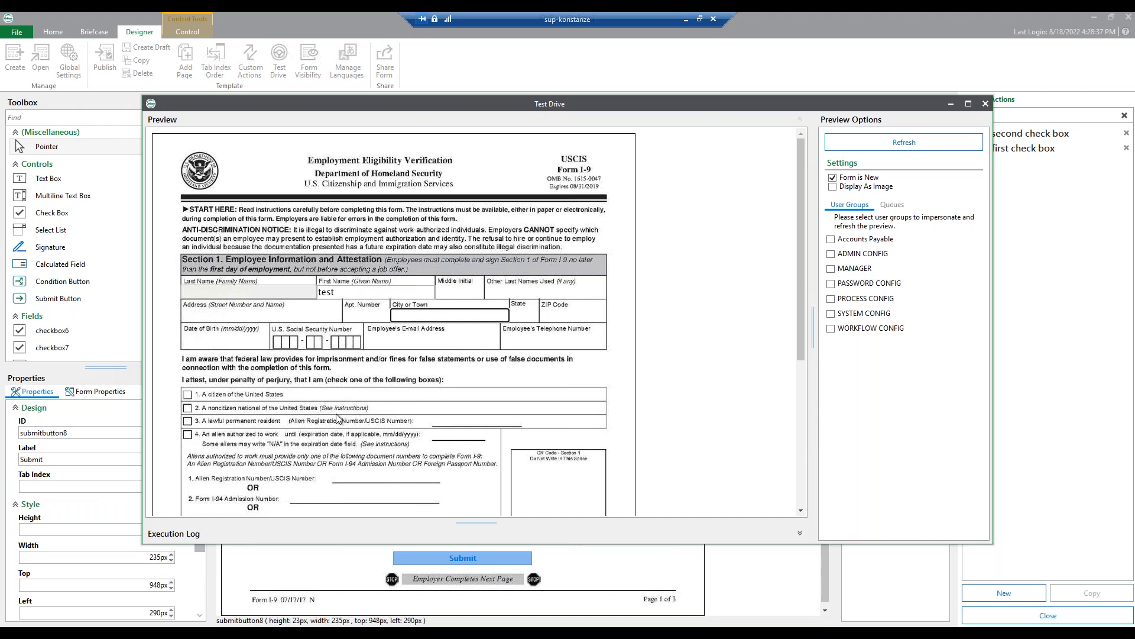
pyautogui.click(213, 292)
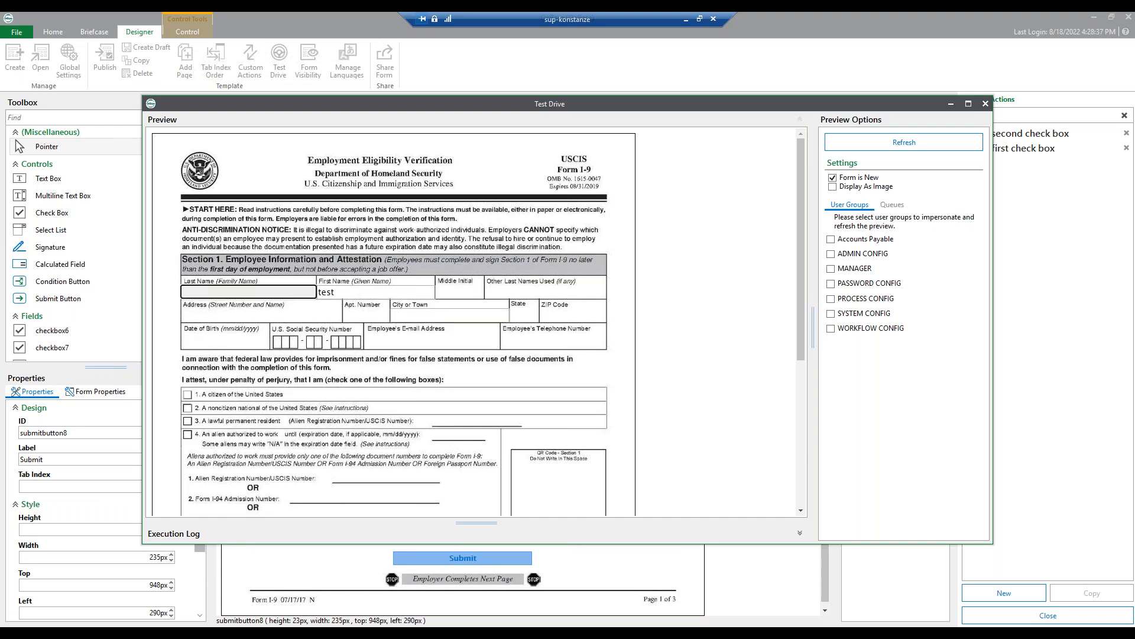
# Test the citizen and noncitizen national check boxes alternately, try the Last Name field again and close the test drive
pyautogui.click(187, 394)
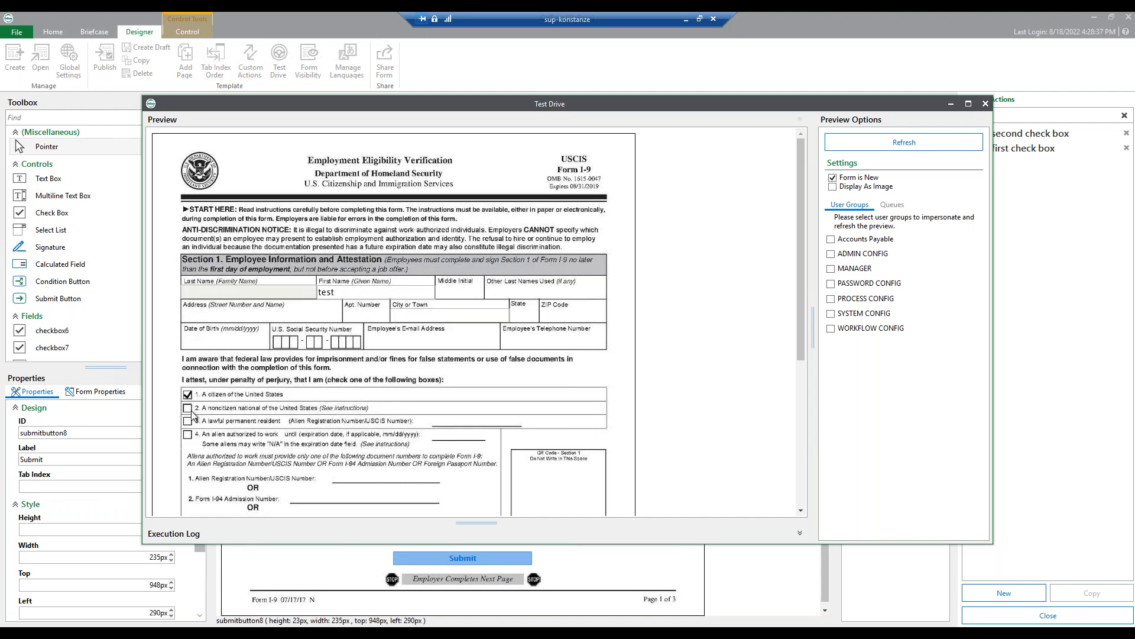
pyautogui.click(188, 408)
pyautogui.click(188, 395)
pyautogui.scroll(-3, 291, 396)
pyautogui.scroll(3, 289, 396)
pyautogui.click(255, 292)
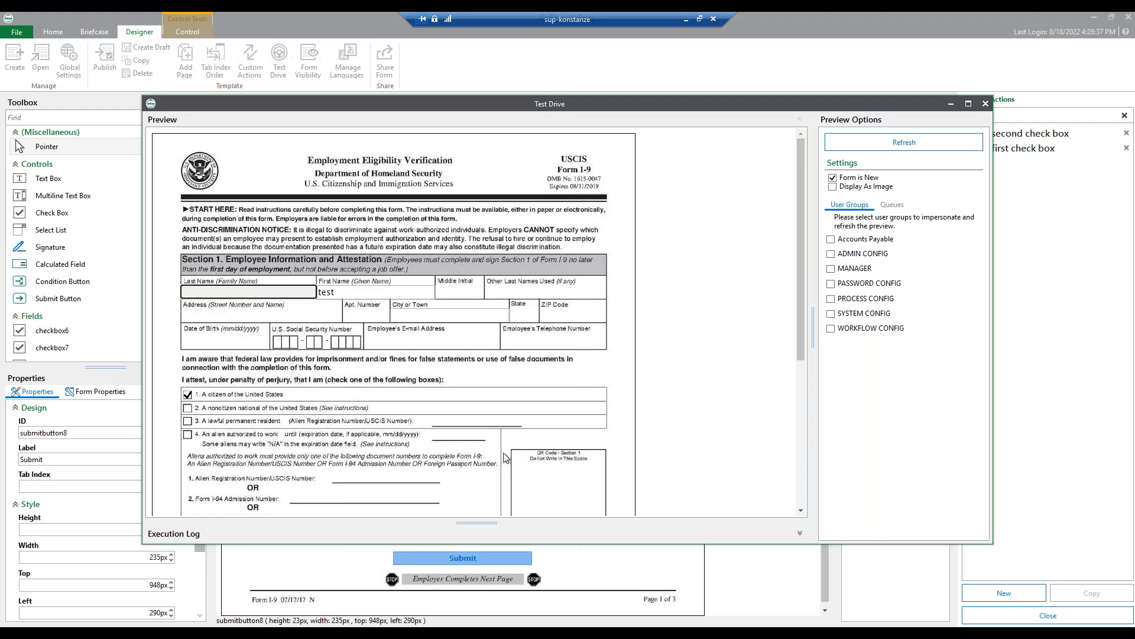
pyautogui.click(985, 104)
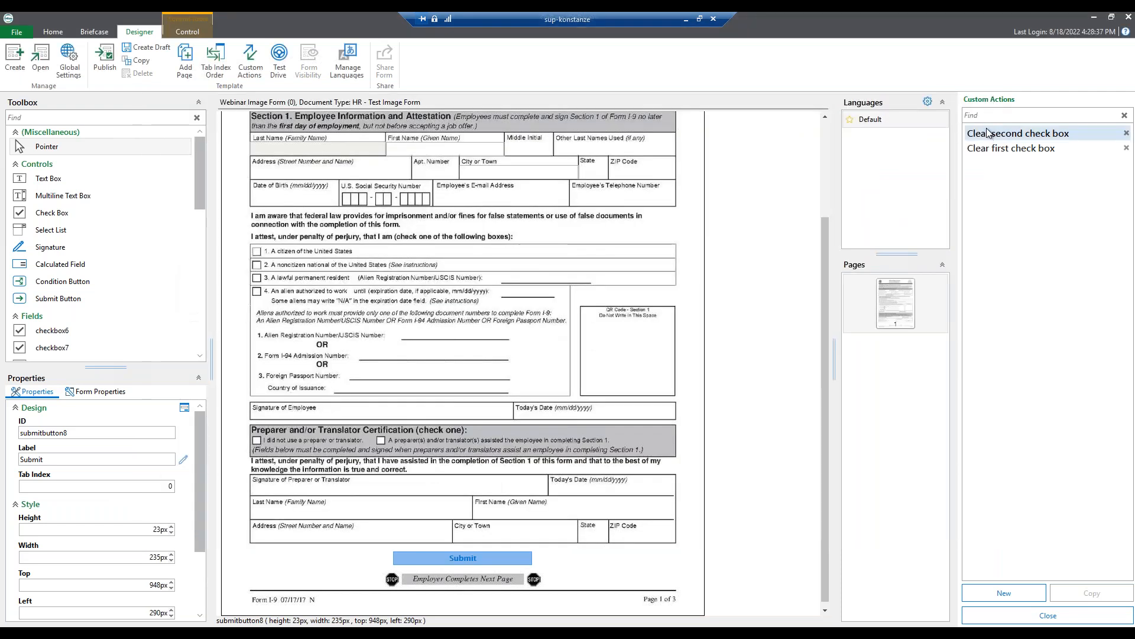
# Turn off Read-Only for the Last Name field in Section 1
pyautogui.scroll(2, 346, 305)
pyautogui.click(347, 278)
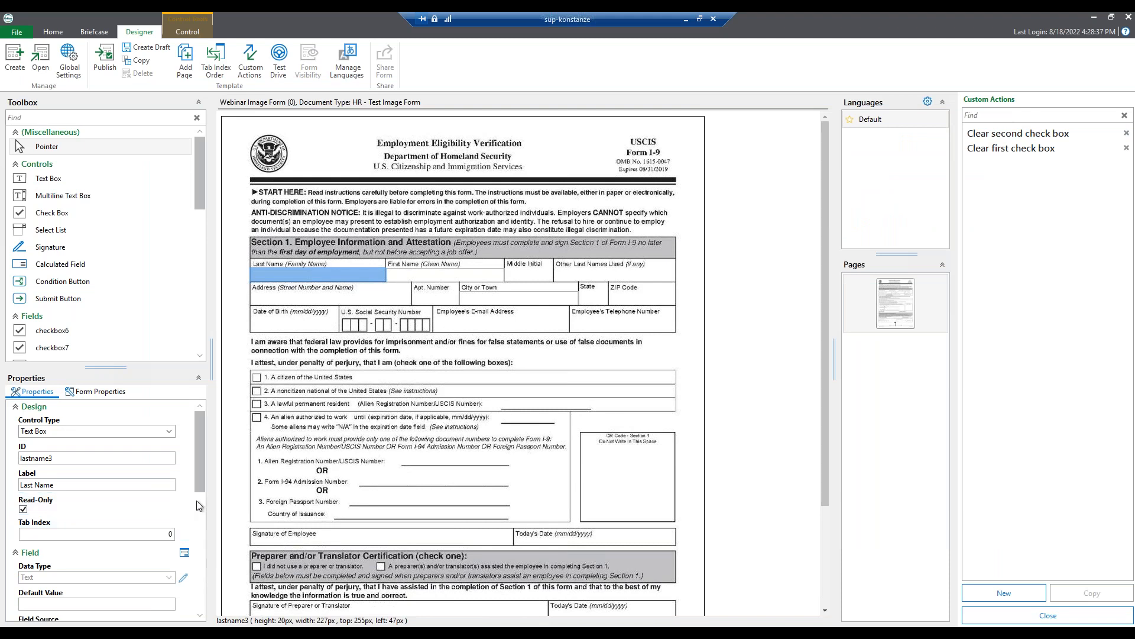
pyautogui.click(23, 509)
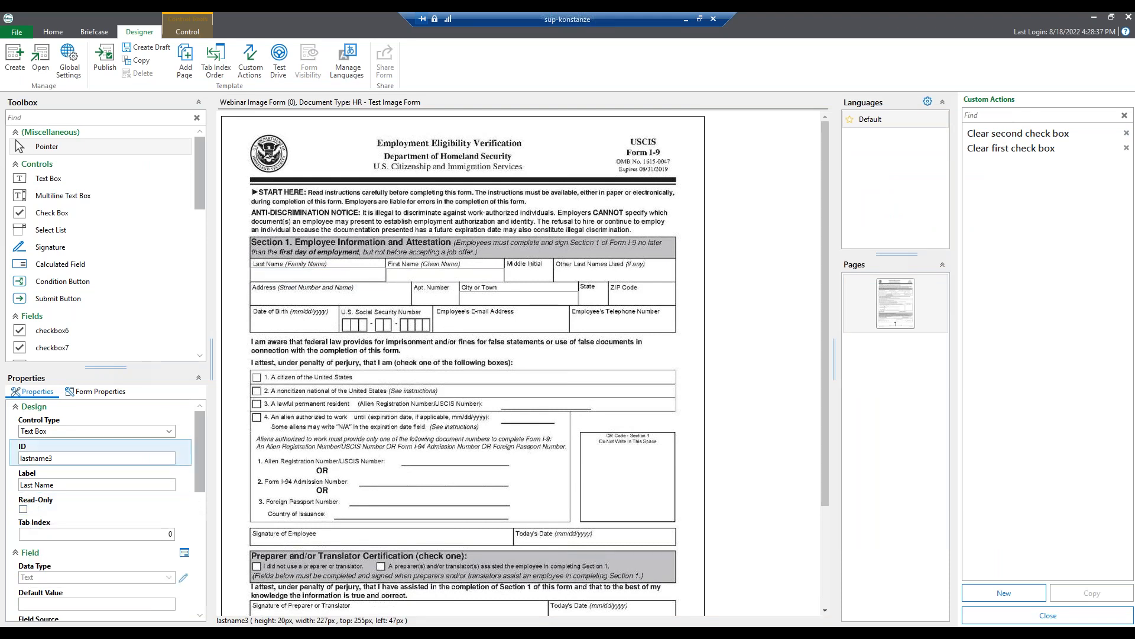
# Test drive the form again and submit it with the Last Name field left blank
pyautogui.click(282, 62)
pyautogui.click(262, 290)
pyautogui.scroll(-4, 402, 339)
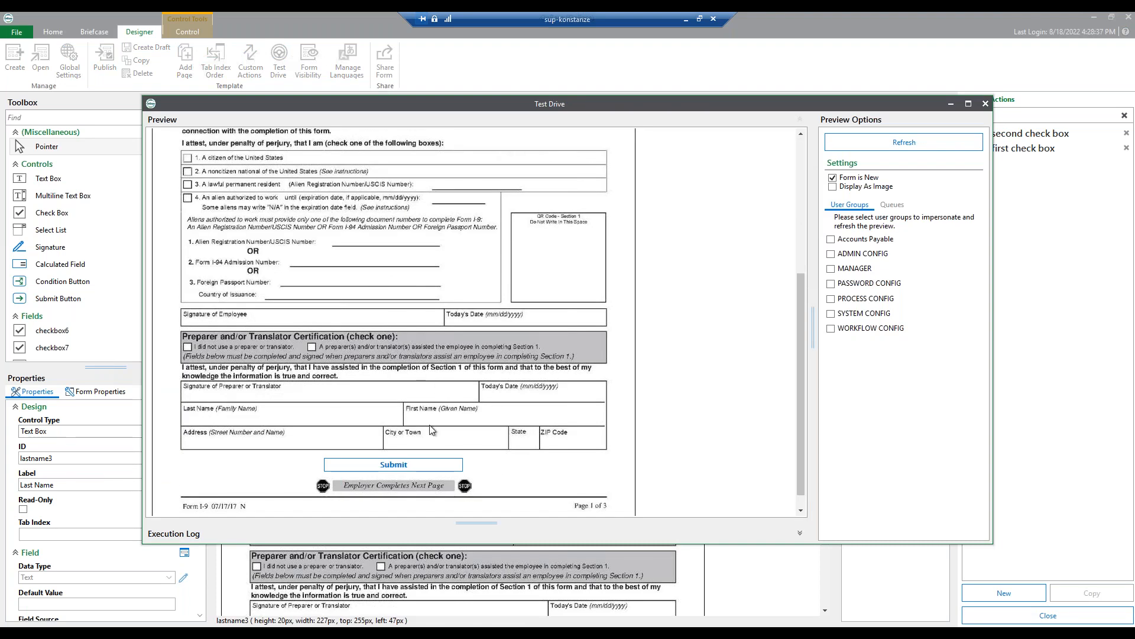
pyautogui.click(421, 472)
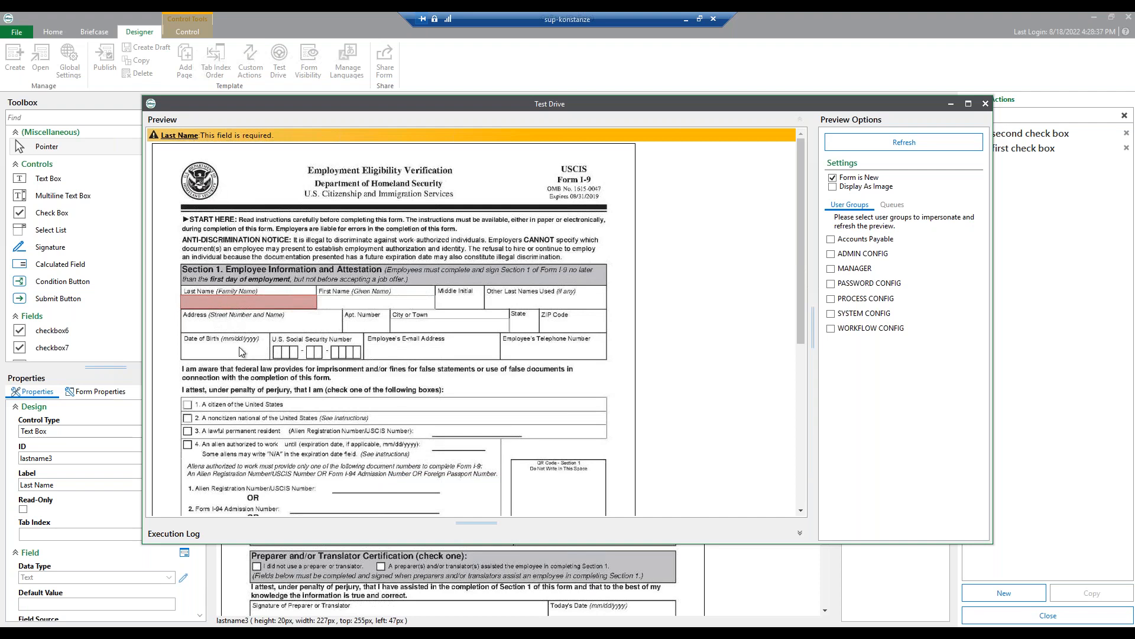
# Enter test as the Last Name, alternate the two check boxes, submit the test form and close the test drive
pyautogui.click(229, 304)
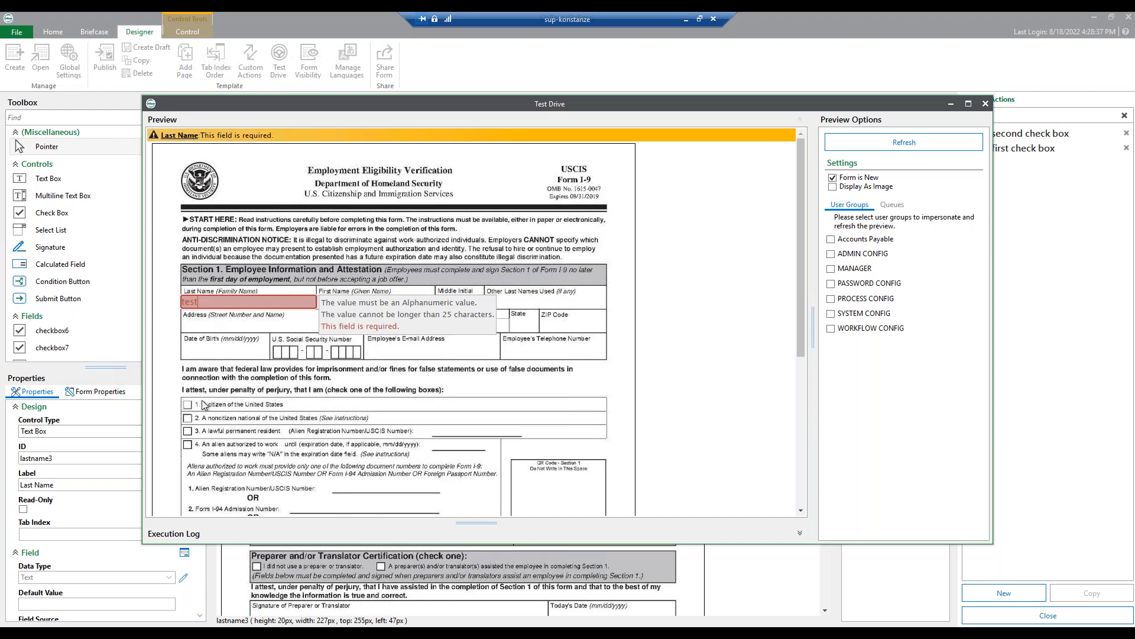
pyautogui.click(188, 418)
pyautogui.click(188, 405)
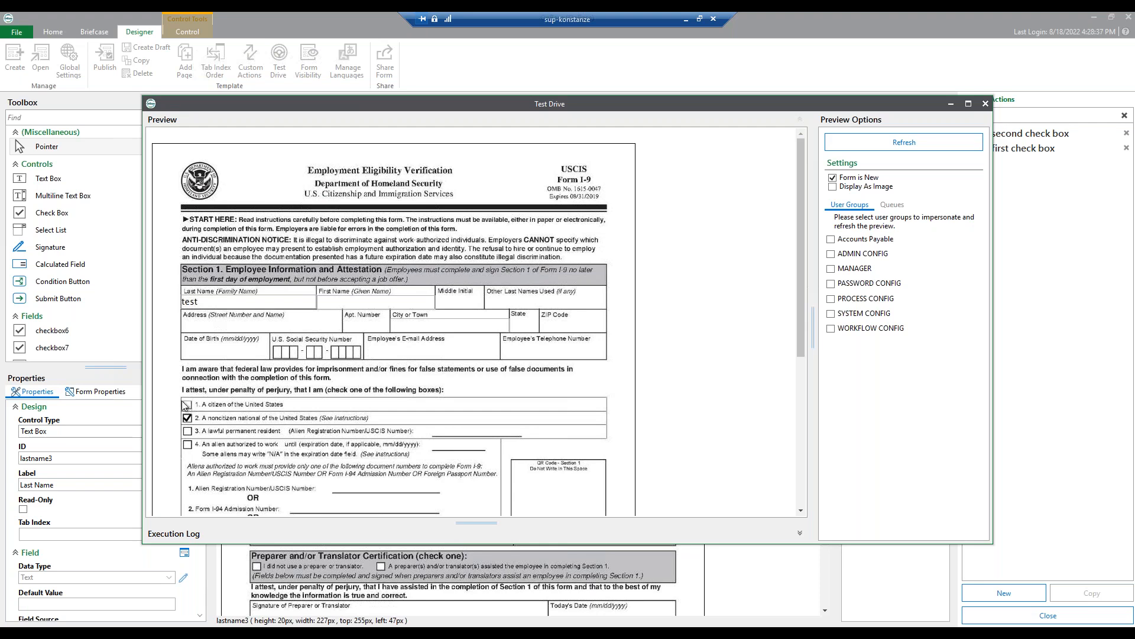
pyautogui.scroll(-5, 427, 420)
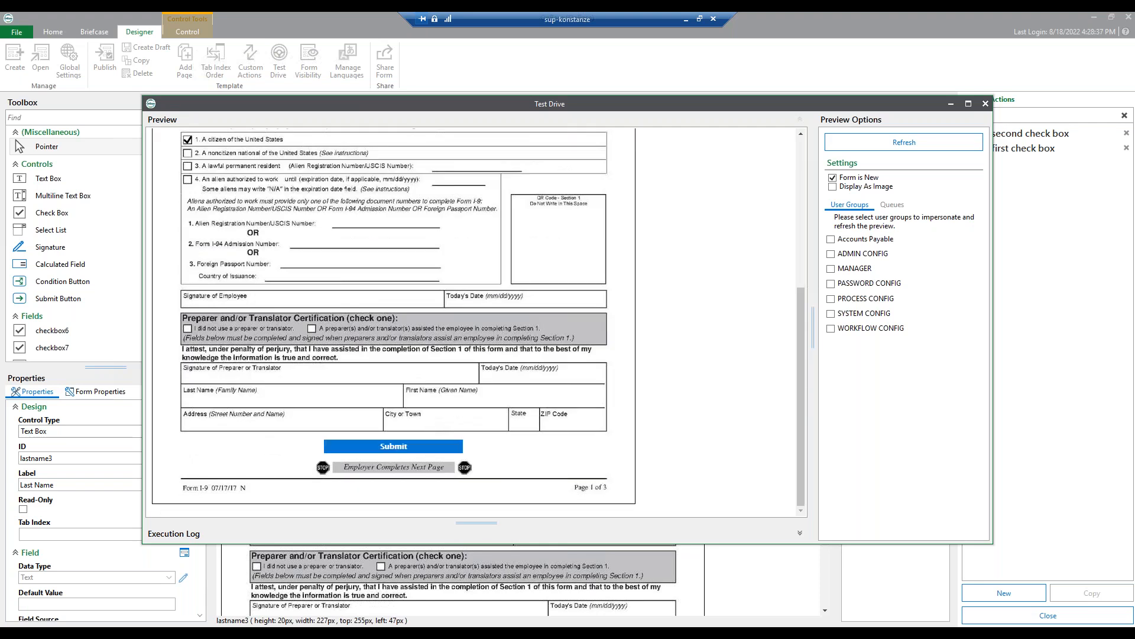
pyautogui.click(424, 445)
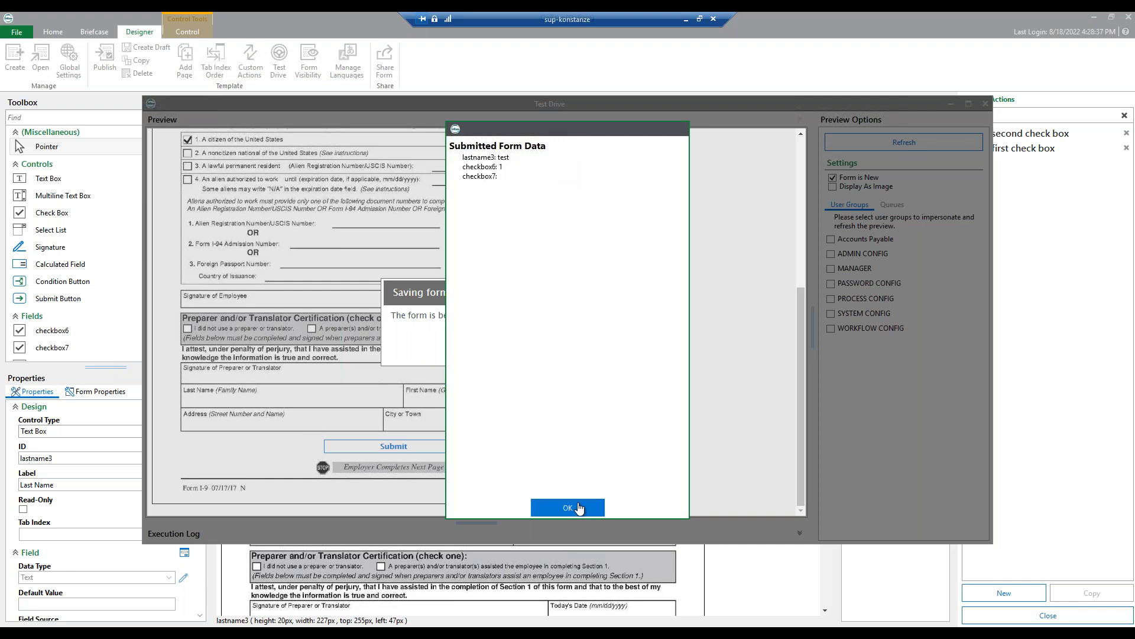
pyautogui.click(580, 508)
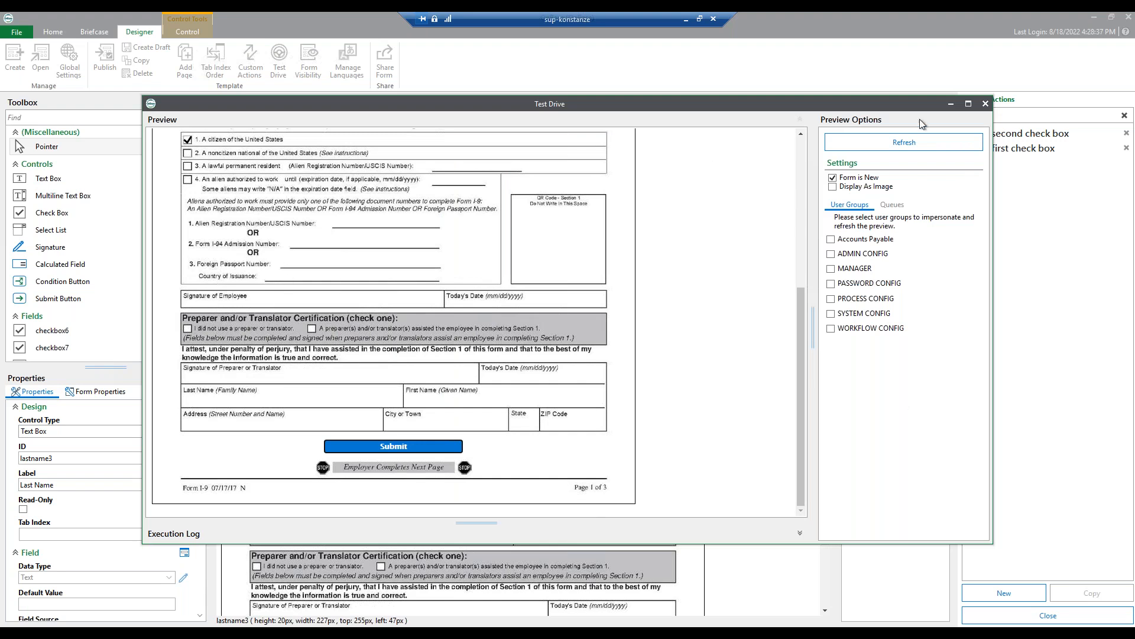
pyautogui.click(985, 103)
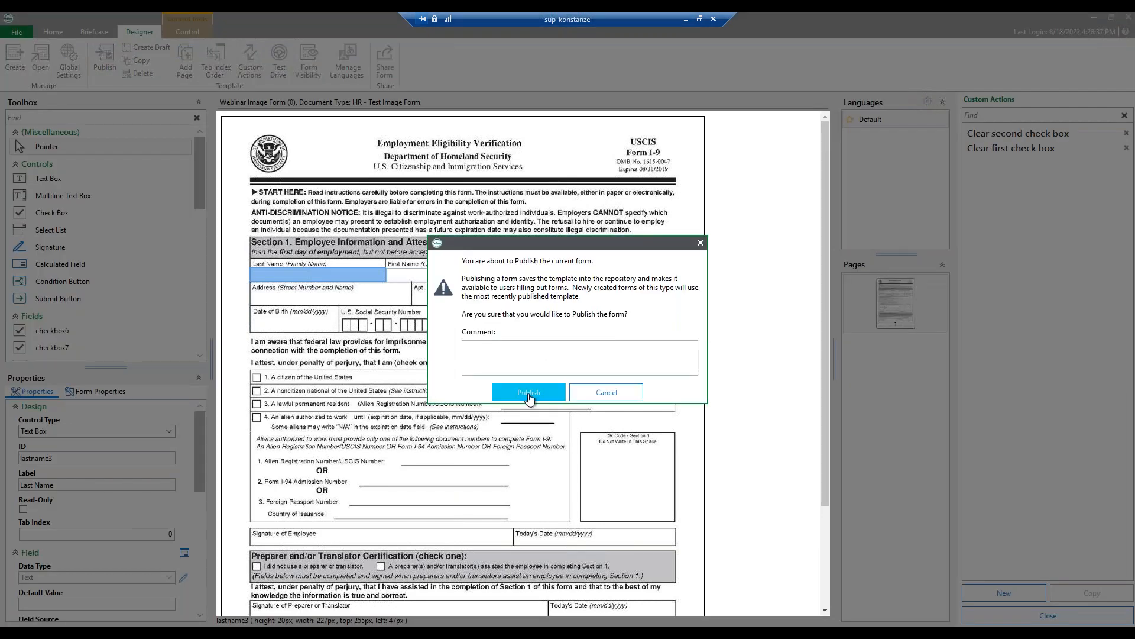
# Publish the I-9 form without a comment and open Webinar Image Form from the Human Resources forms
pyautogui.click(510, 391)
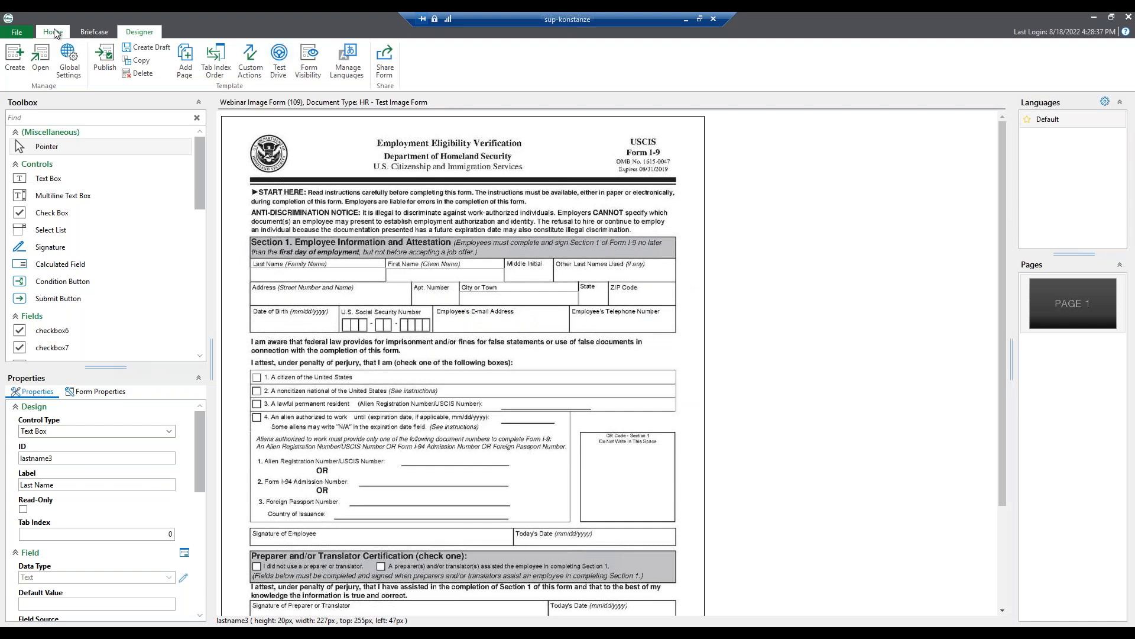
pyautogui.click(53, 32)
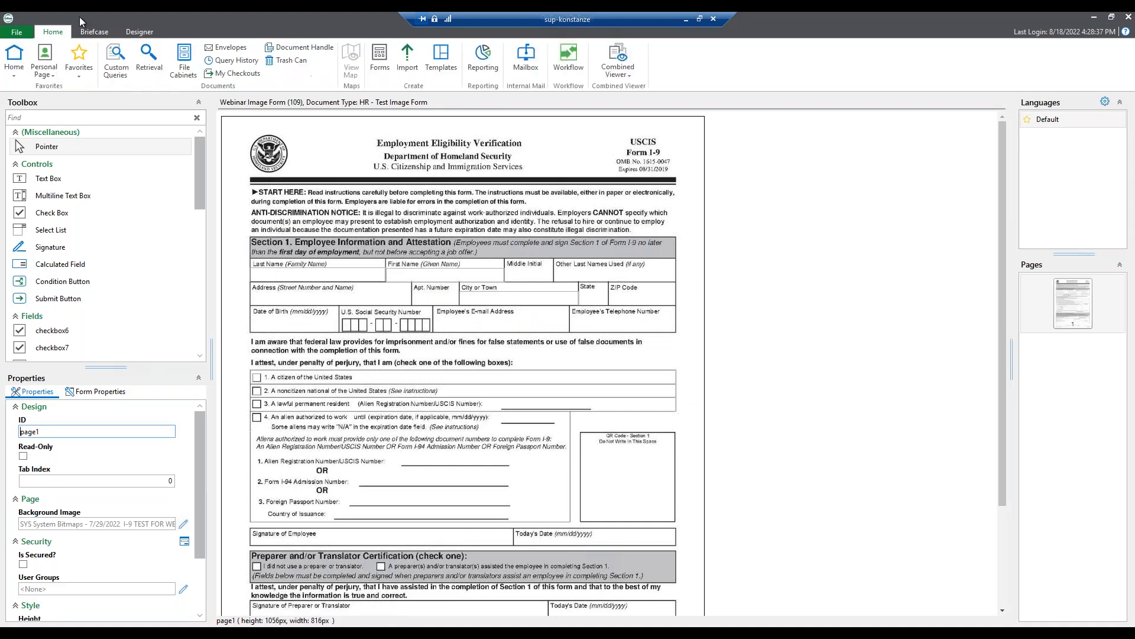
pyautogui.click(384, 51)
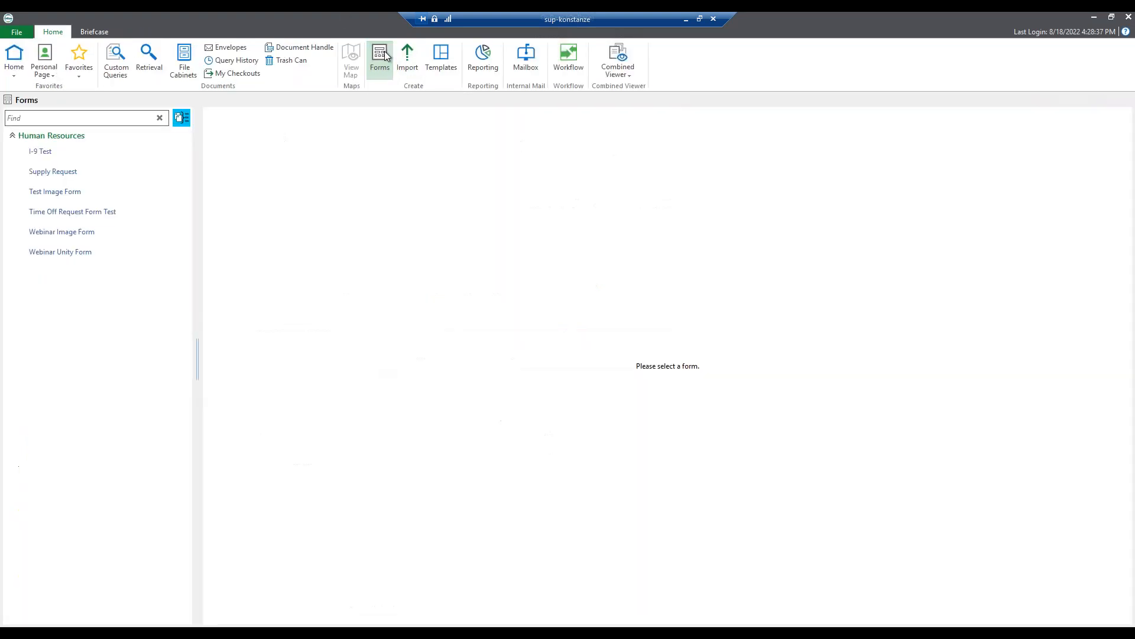
pyautogui.click(62, 231)
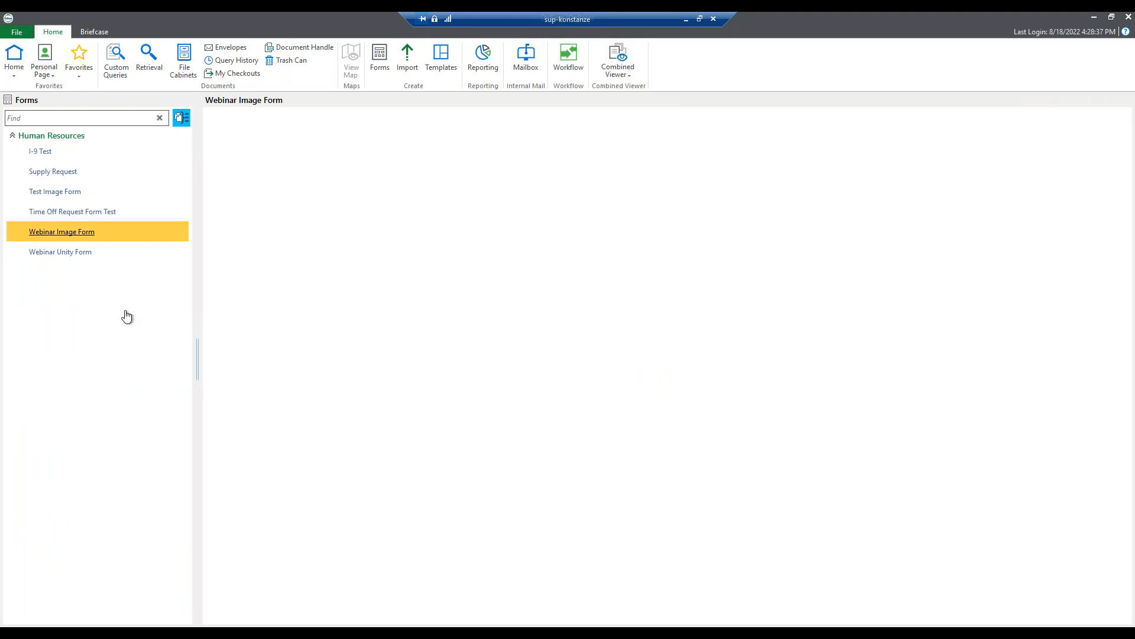
pyautogui.scroll(-3, 513, 317)
pyautogui.scroll(3, 567, 370)
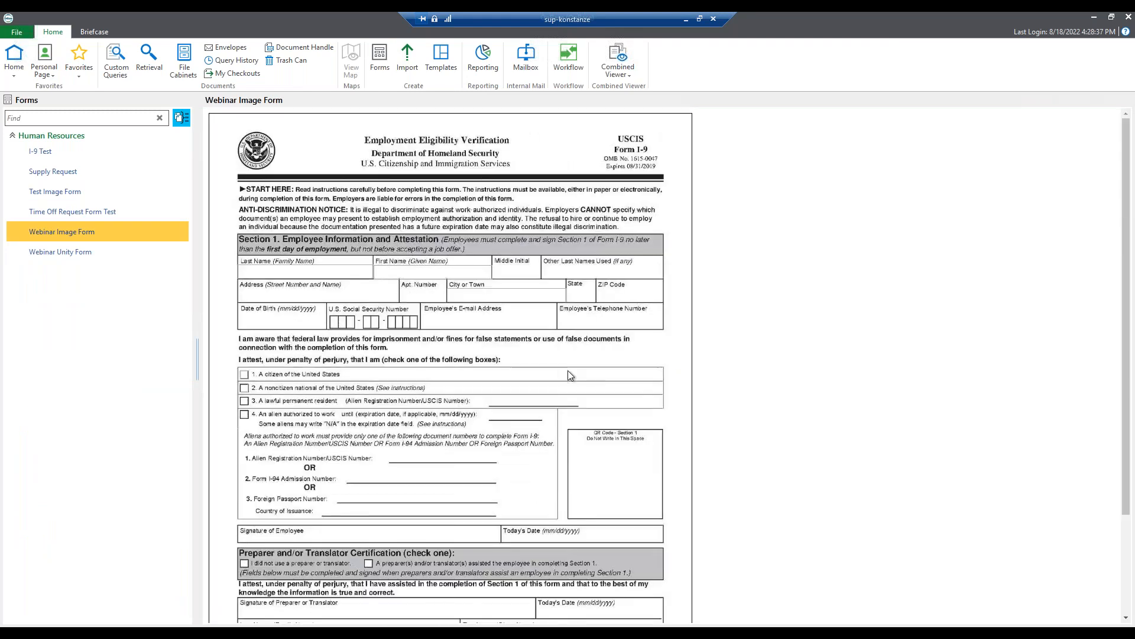